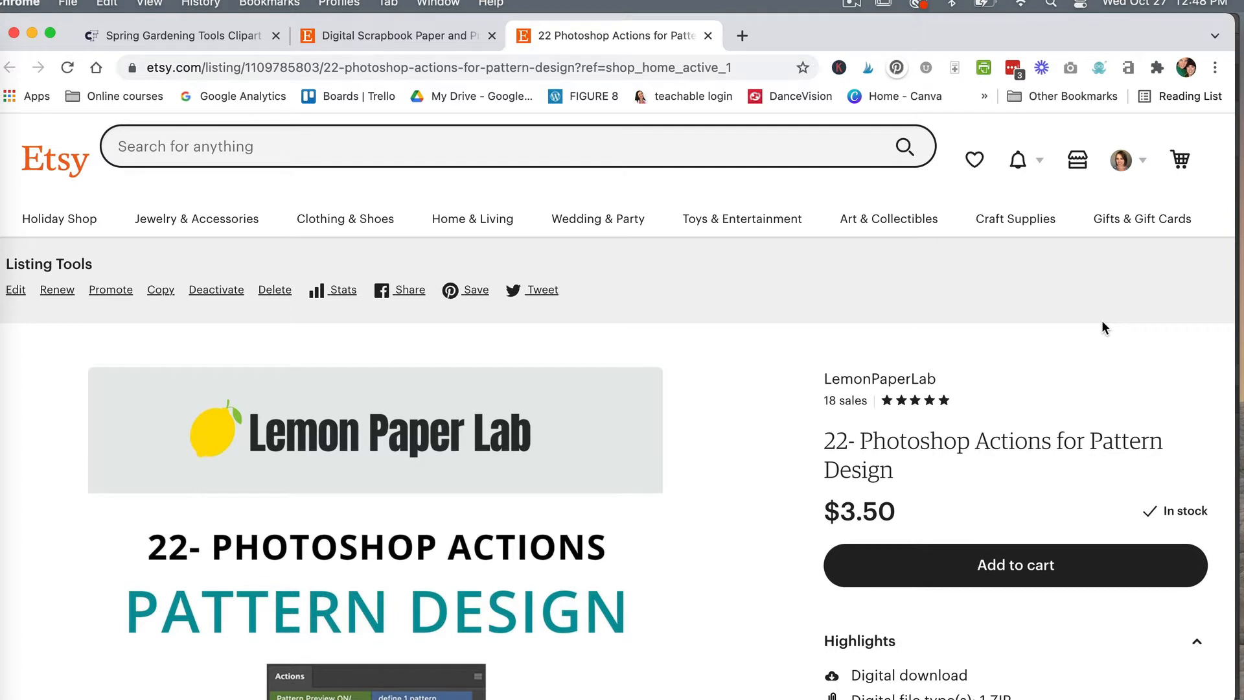
pyautogui.scroll(-4, 1105, 327)
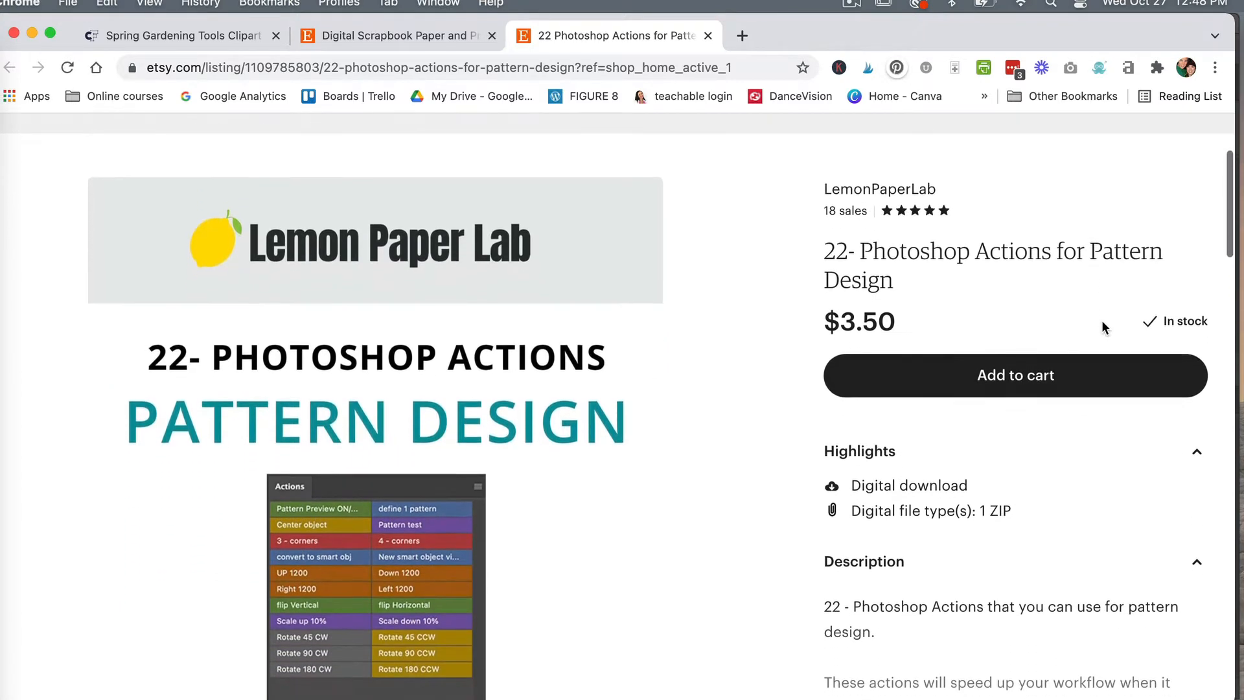
pyautogui.scroll(1, 1105, 327)
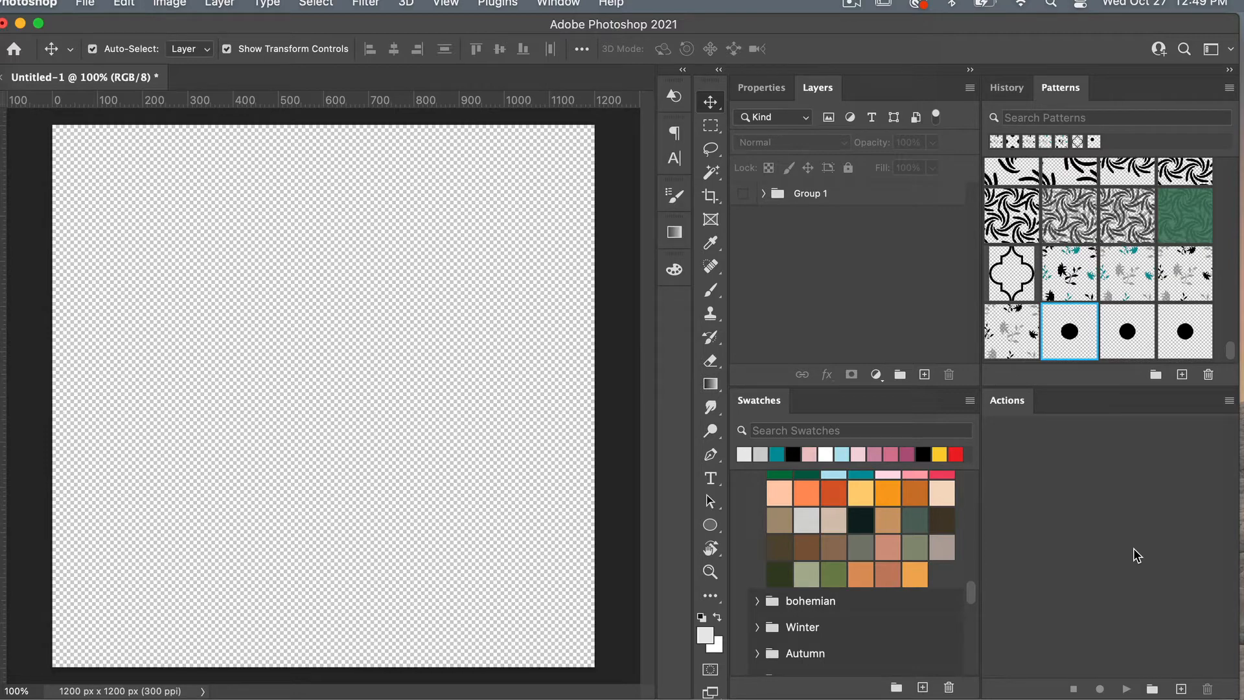
pyautogui.press('super+n')
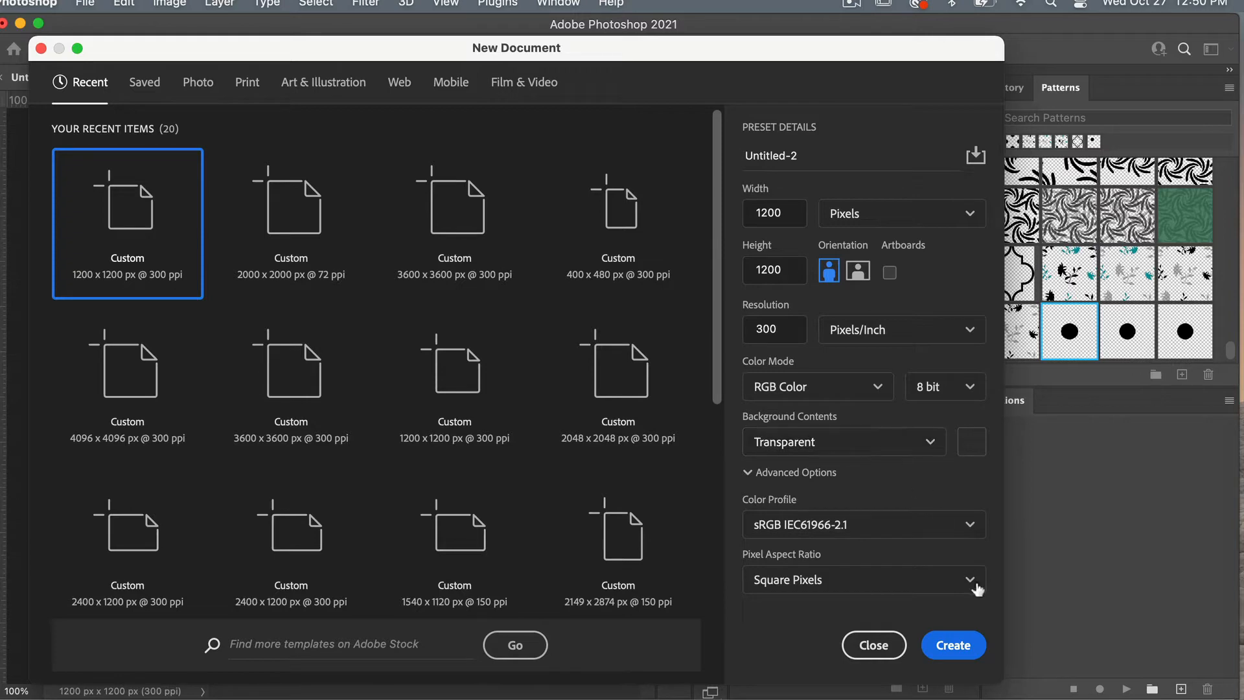
pyautogui.click(970, 642)
pyautogui.press('super+w')
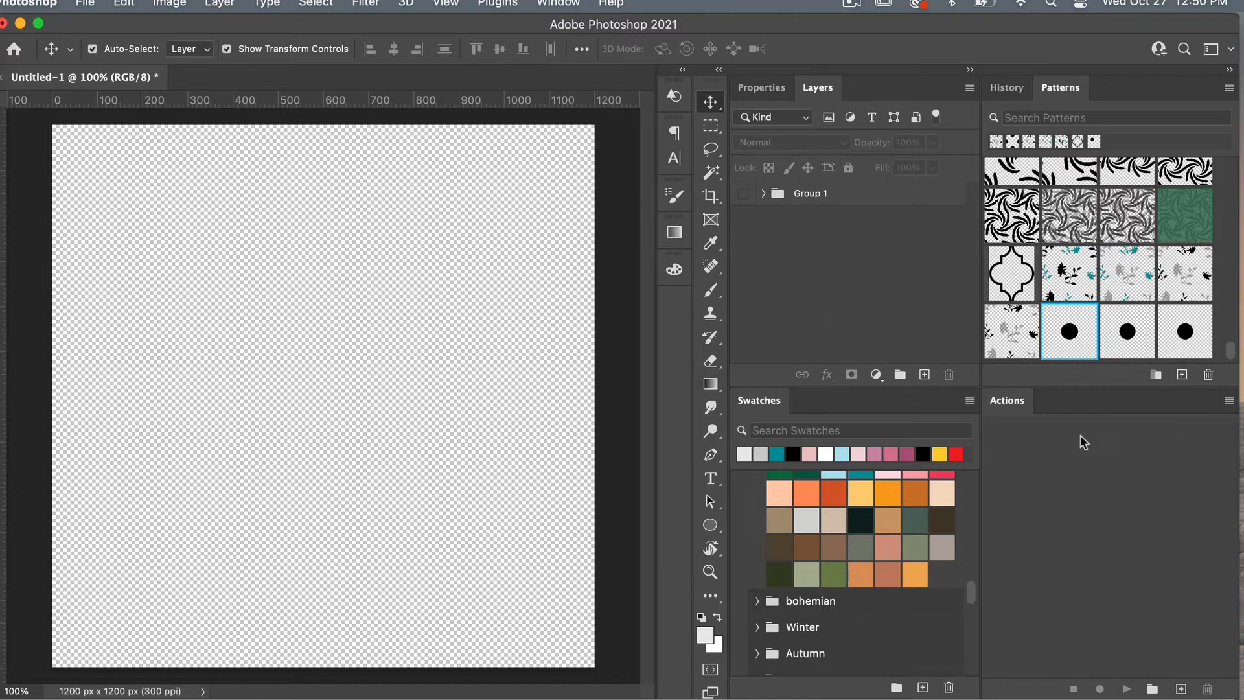
# Load the action set file Pattern Design LemonPaperLab.atn from the raw-files folder
pyautogui.click(562, 4)
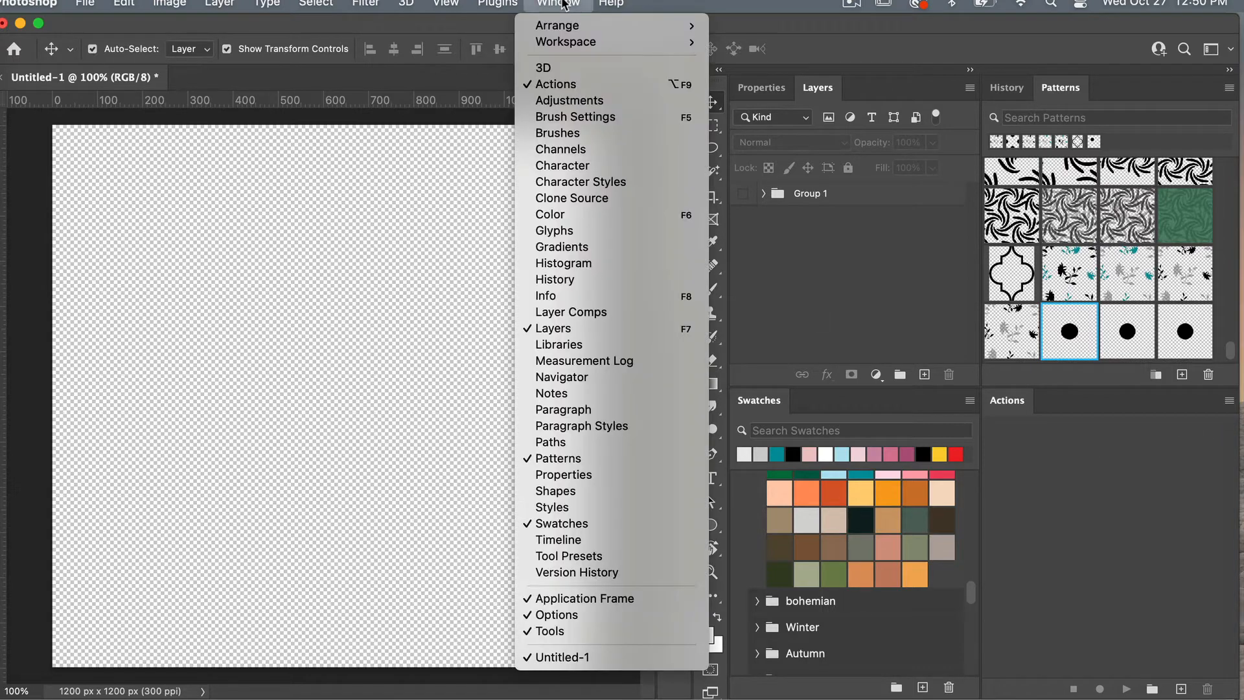
pyautogui.click(1055, 456)
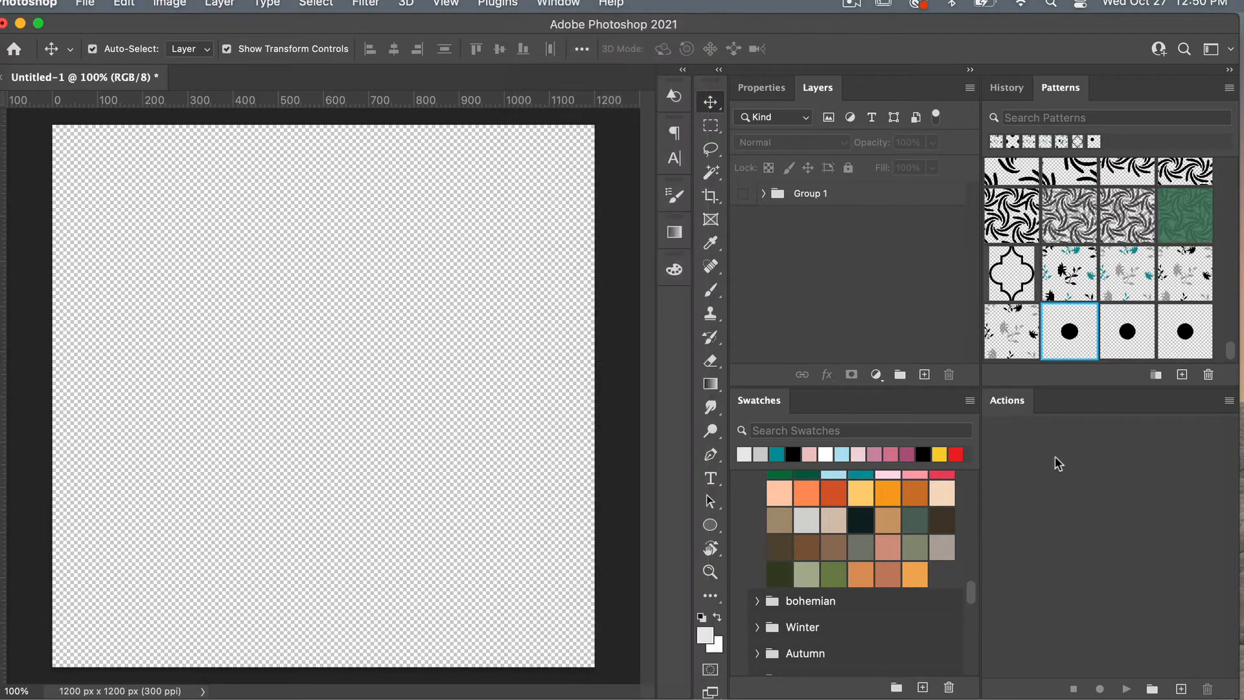
pyautogui.click(1229, 402)
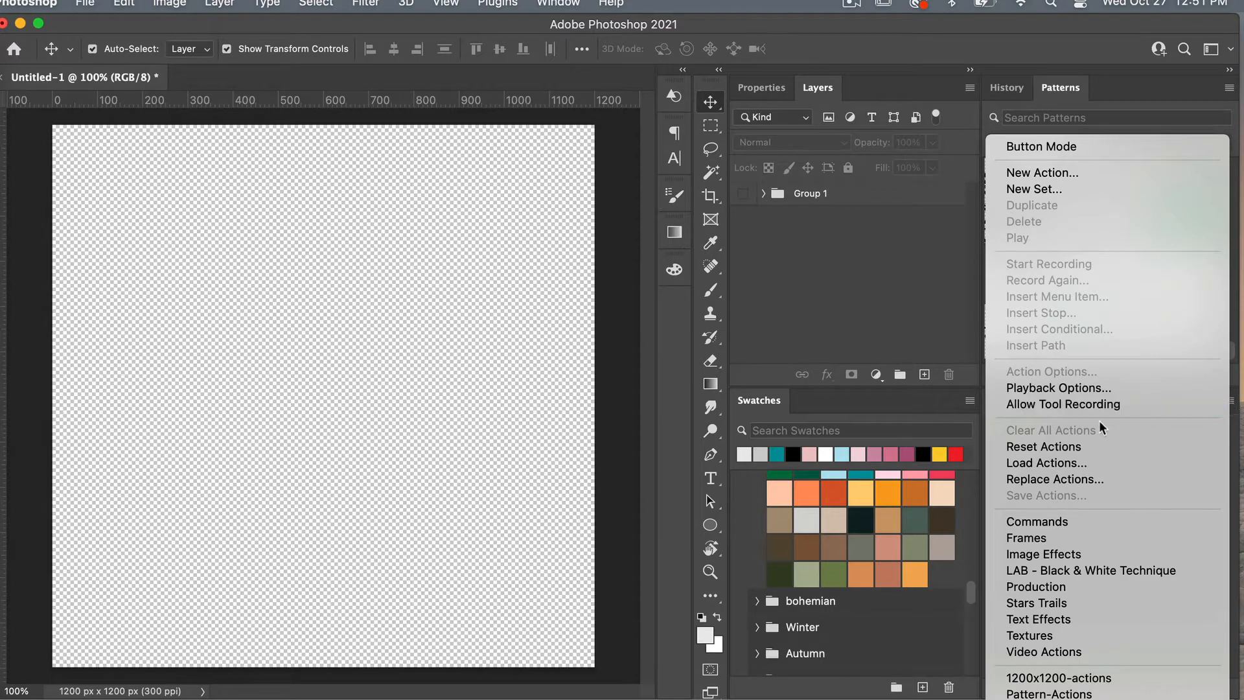
pyautogui.click(1074, 462)
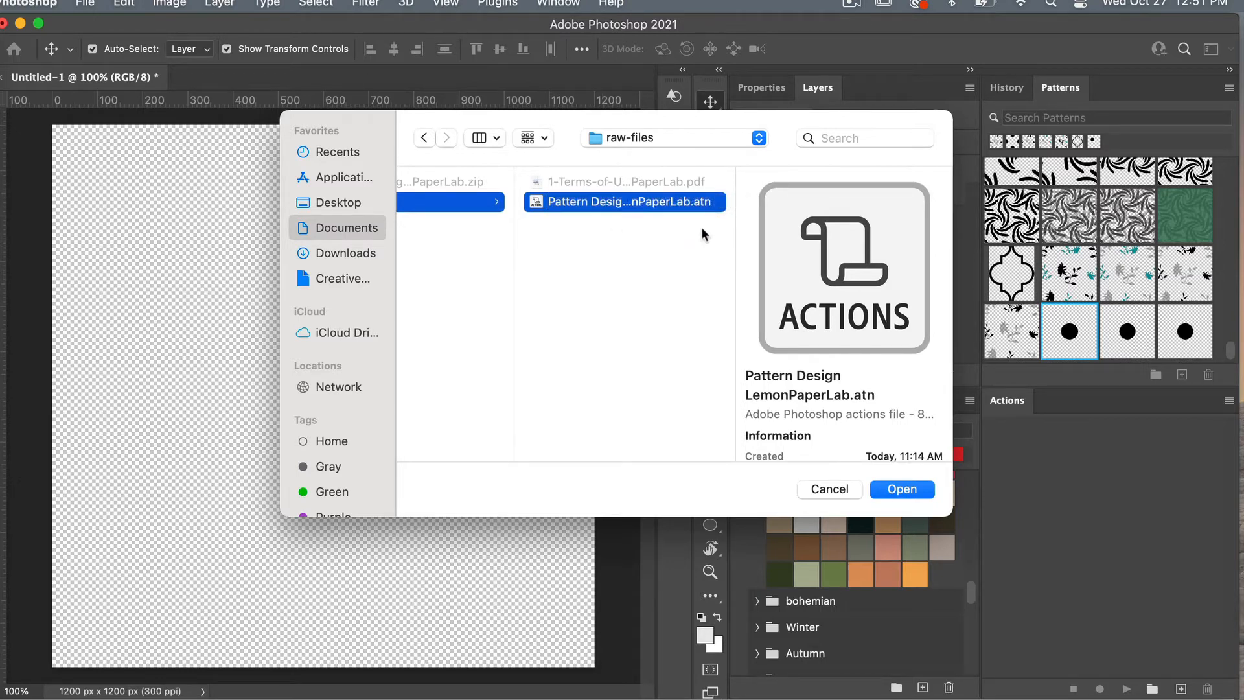
pyautogui.click(909, 490)
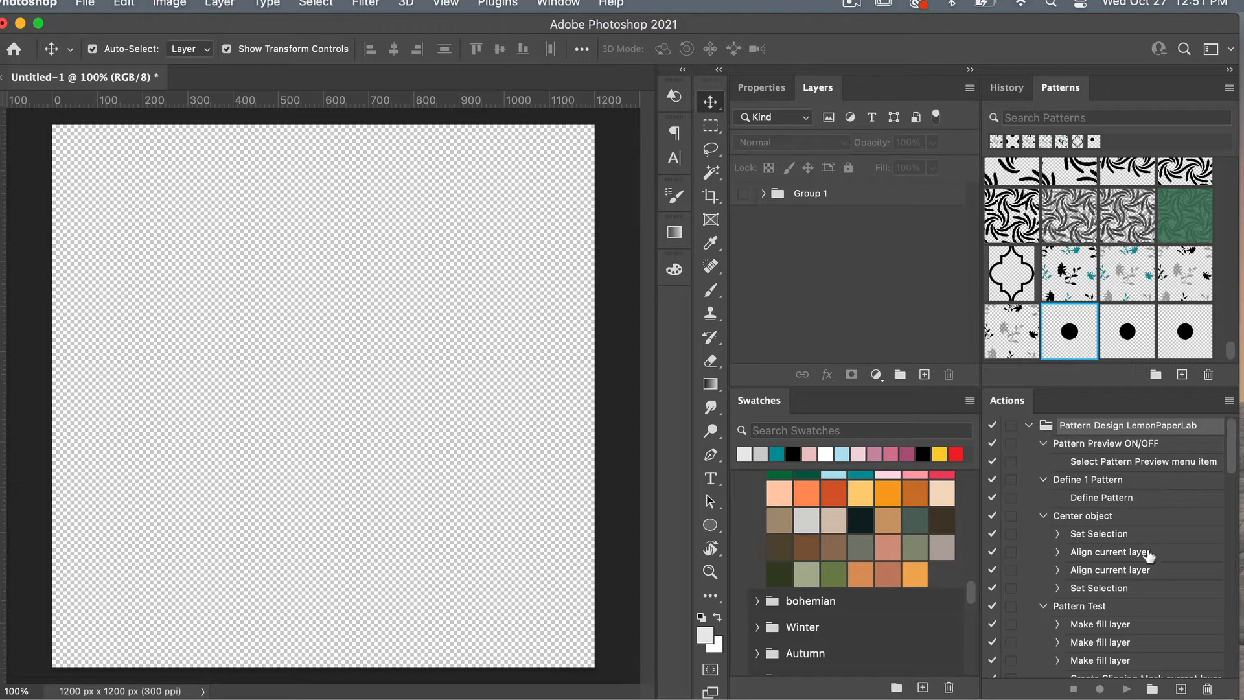
# Run the Pattern Preview ON/OFF action to turn the tiled preview on, and run it again to turn it off
pyautogui.scroll(-10, 1149, 556)
pyautogui.scroll(10, 1149, 556)
pyautogui.click(1139, 447)
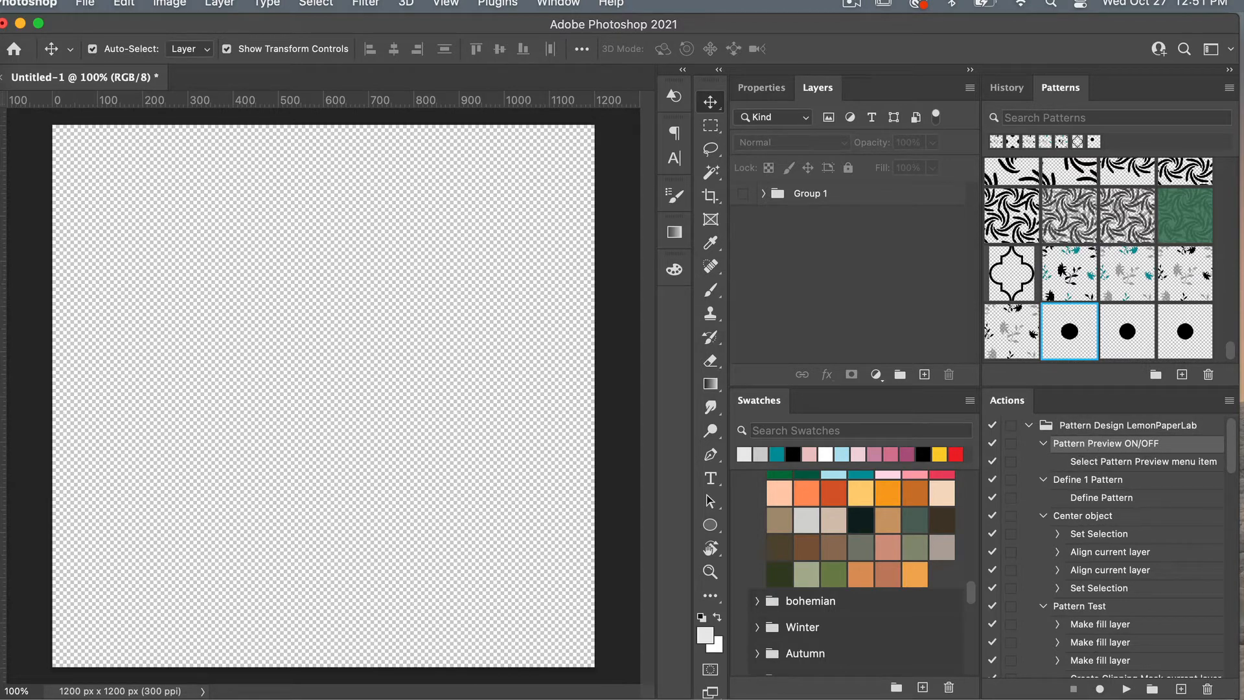
pyautogui.click(1127, 690)
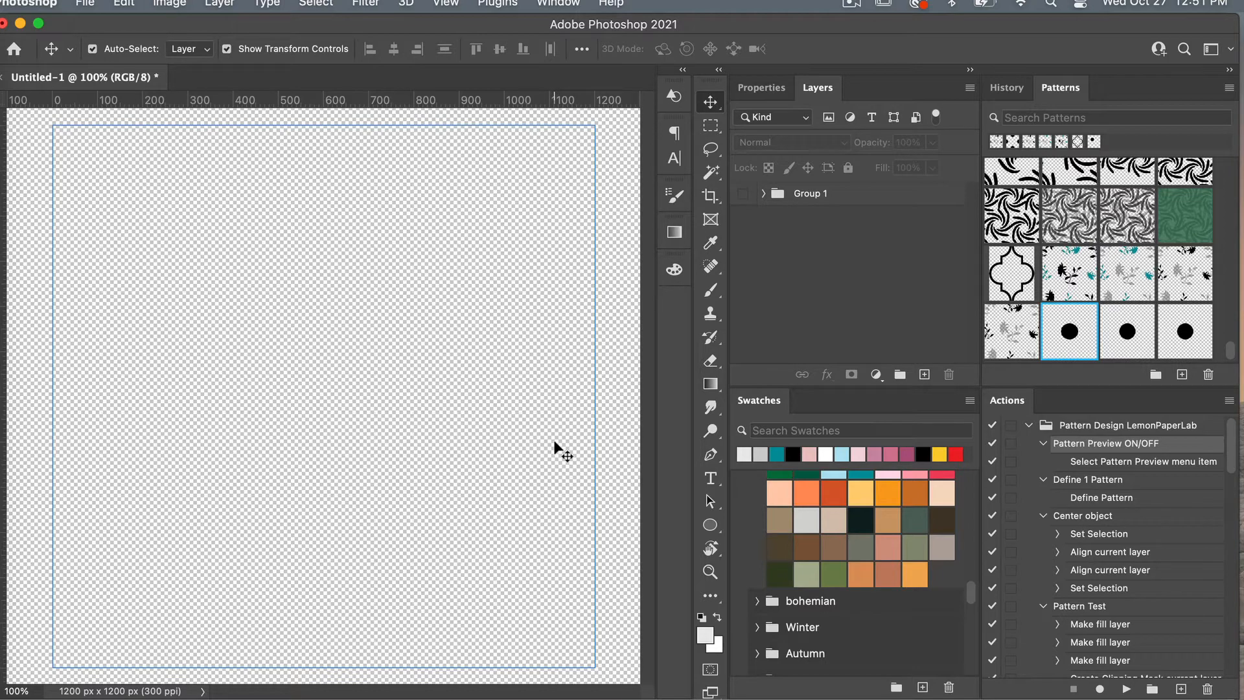
pyautogui.press('super+minus')
pyautogui.press('super+minus')
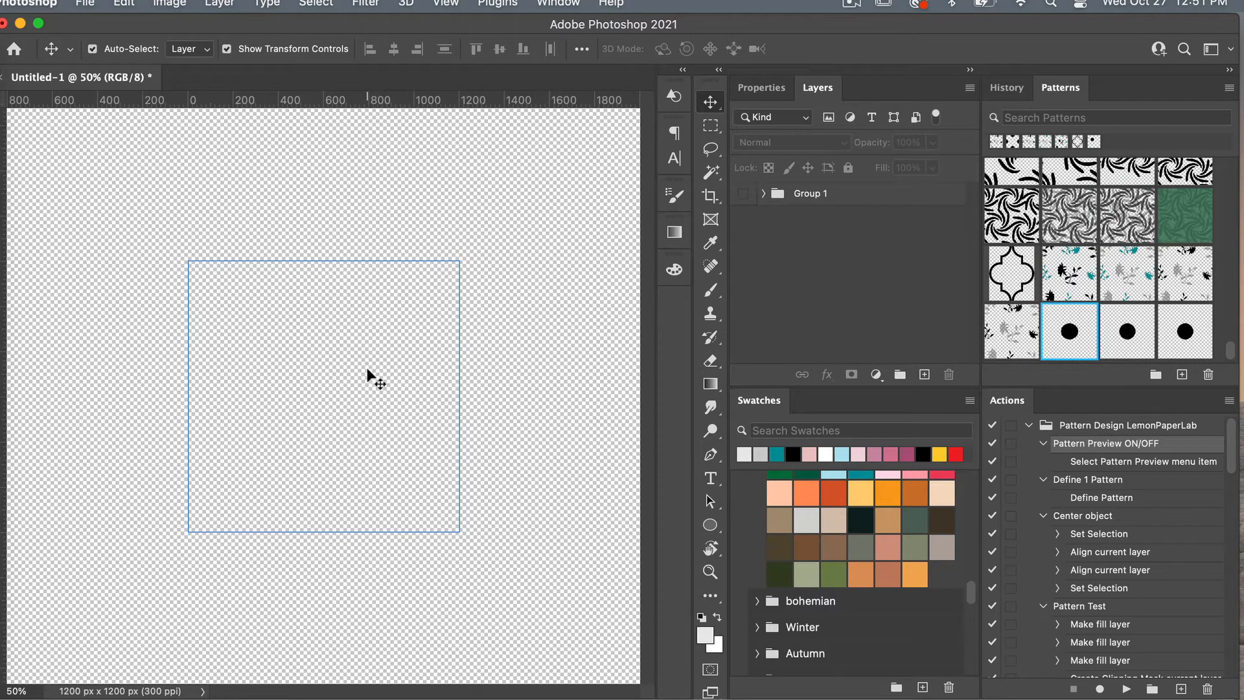
pyautogui.click(1124, 689)
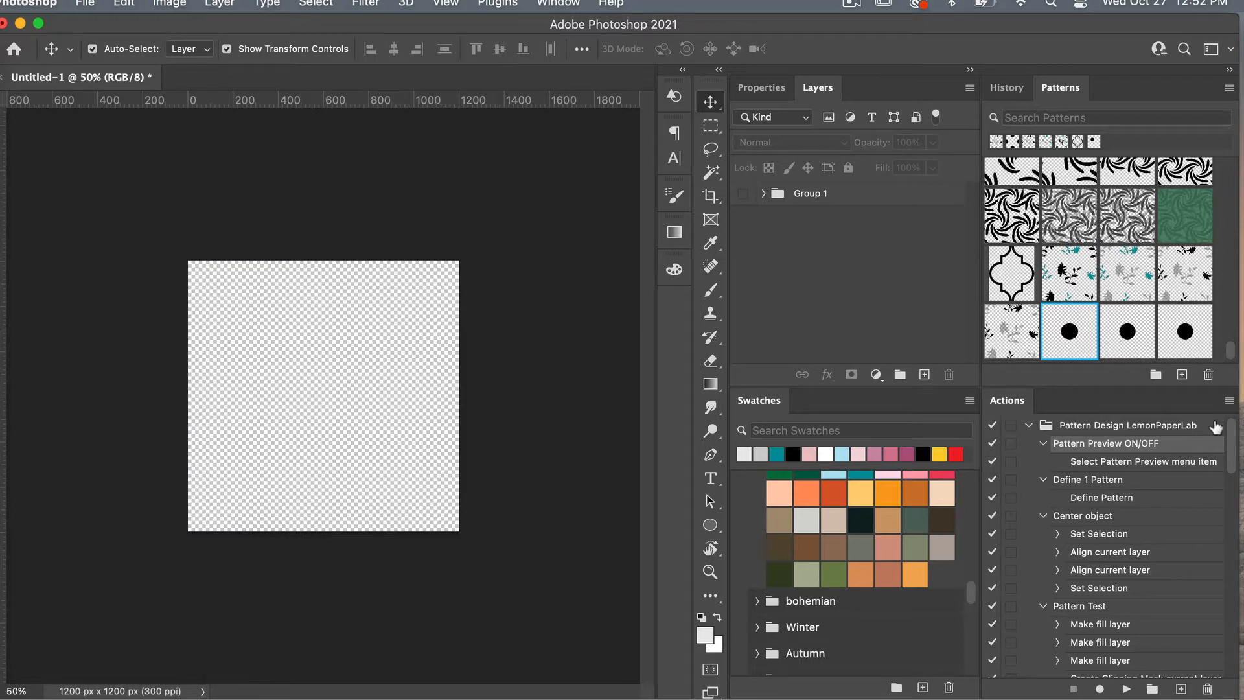
# Switch the loaded actions to Button Mode
pyautogui.click(1230, 401)
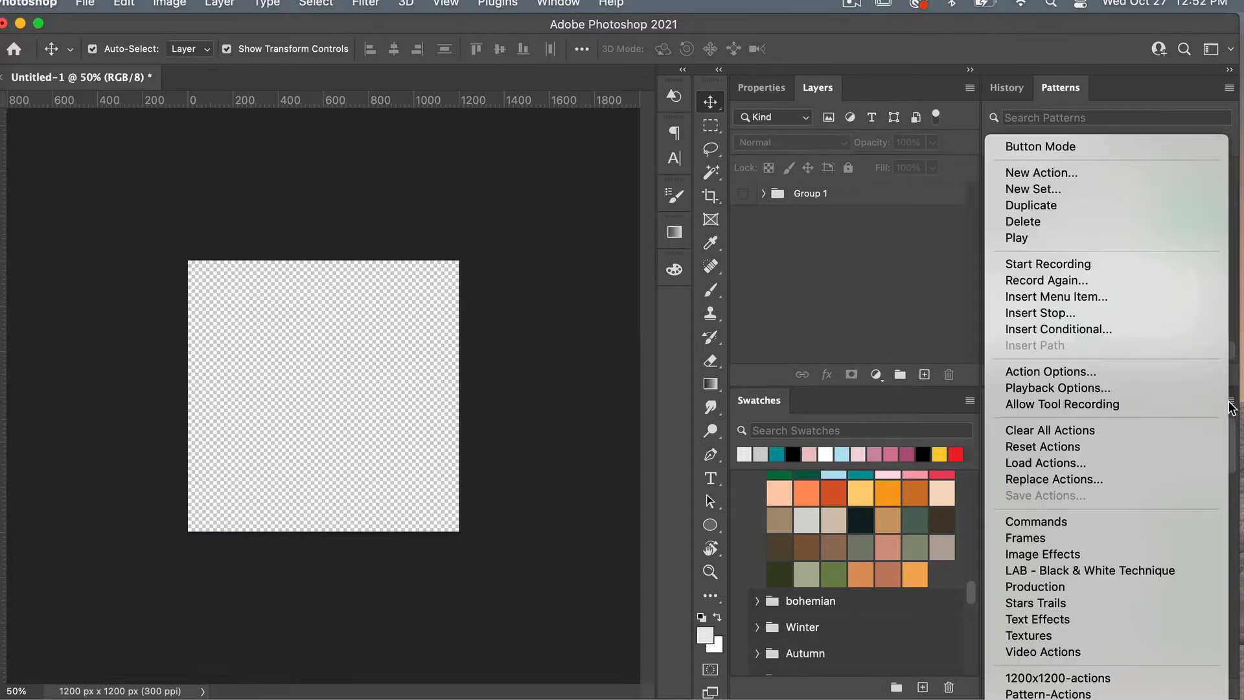
pyautogui.click(1081, 149)
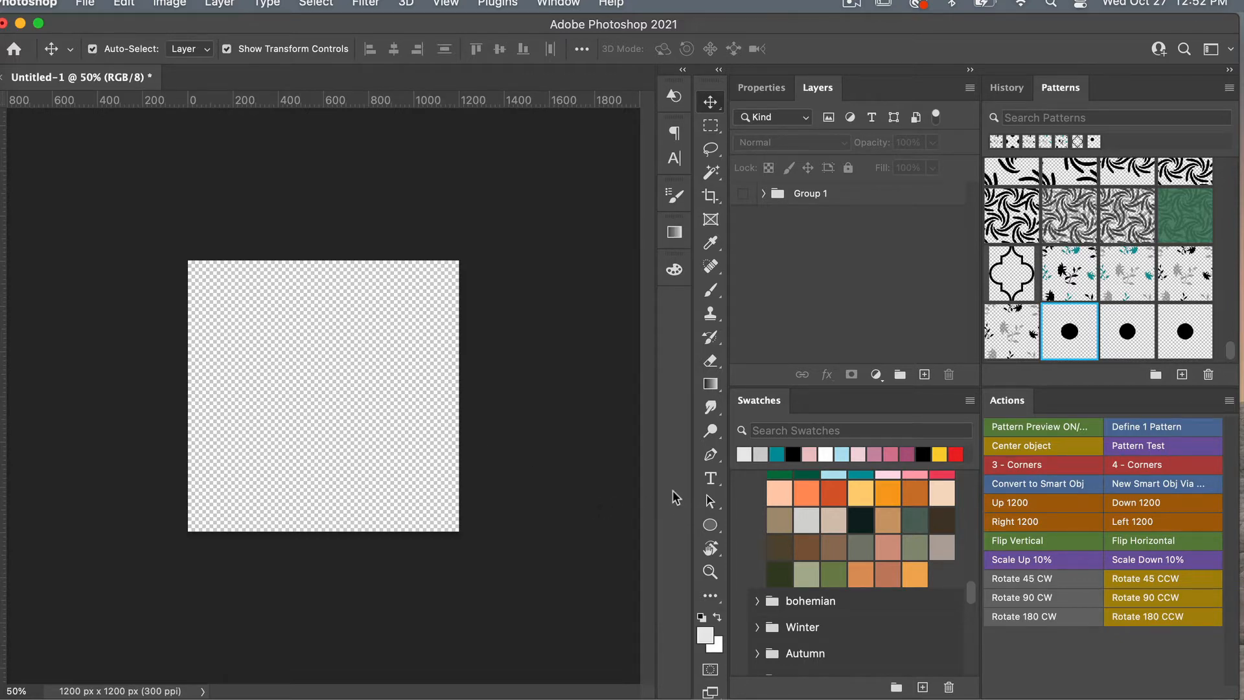
# Draw a black circle about 294 px in diameter near the canvas centre, and toggle the pattern preview on and off
pyautogui.click(710, 524)
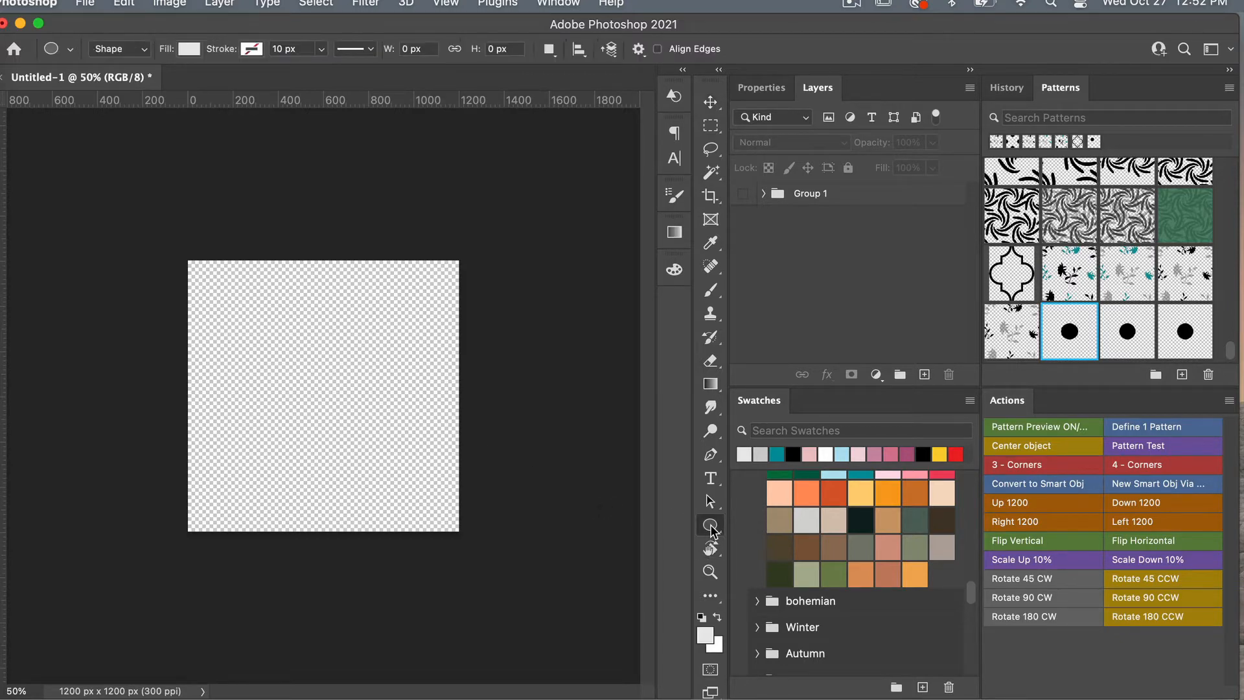
pyautogui.press('d')
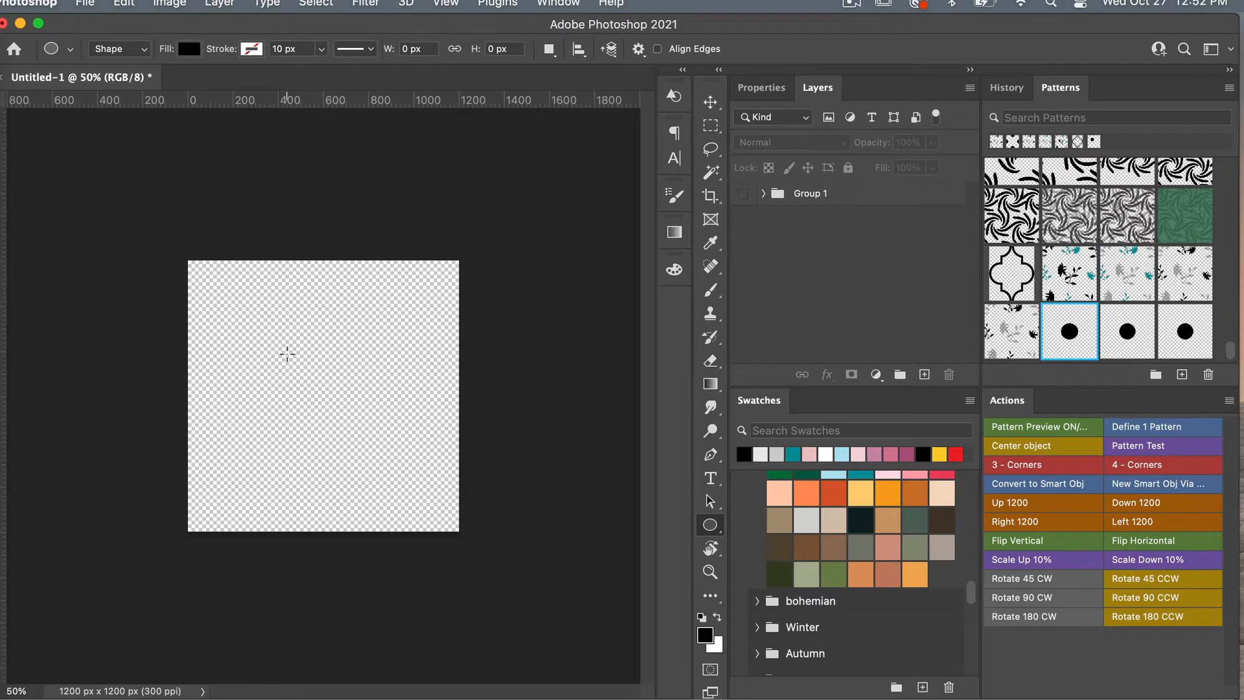
pyautogui.moveTo(316, 384); pyautogui.dragTo(350, 418)
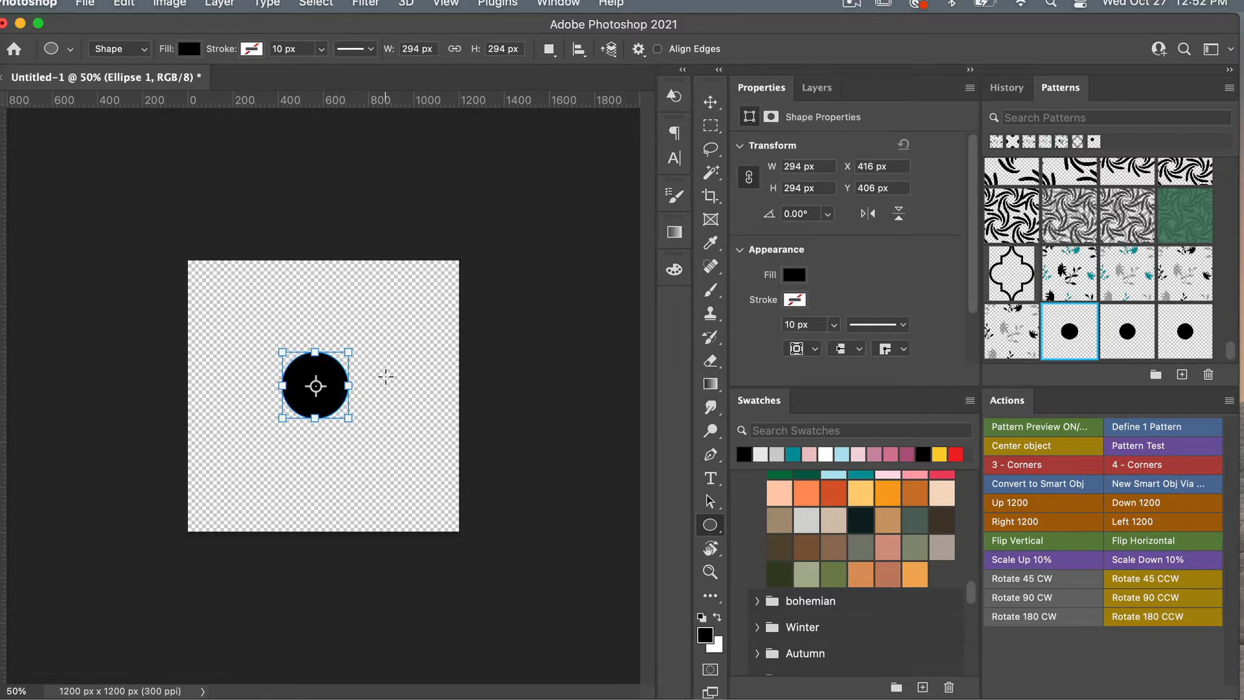
pyautogui.click(1072, 427)
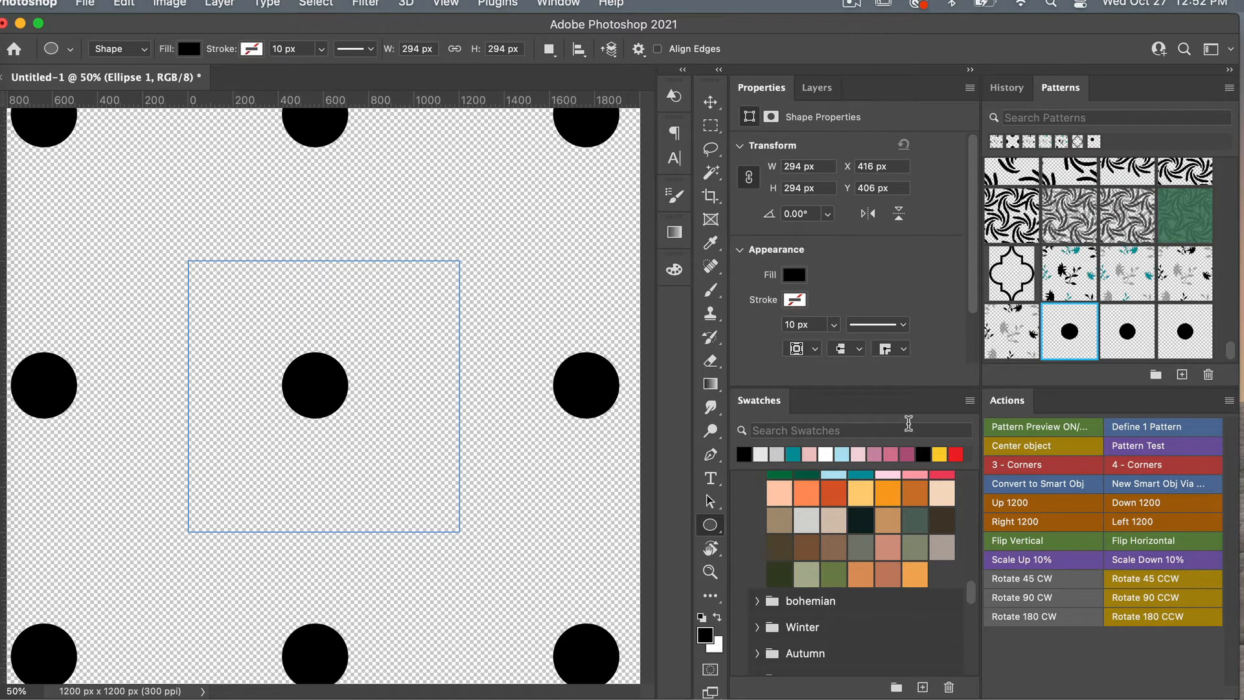
pyautogui.click(1042, 427)
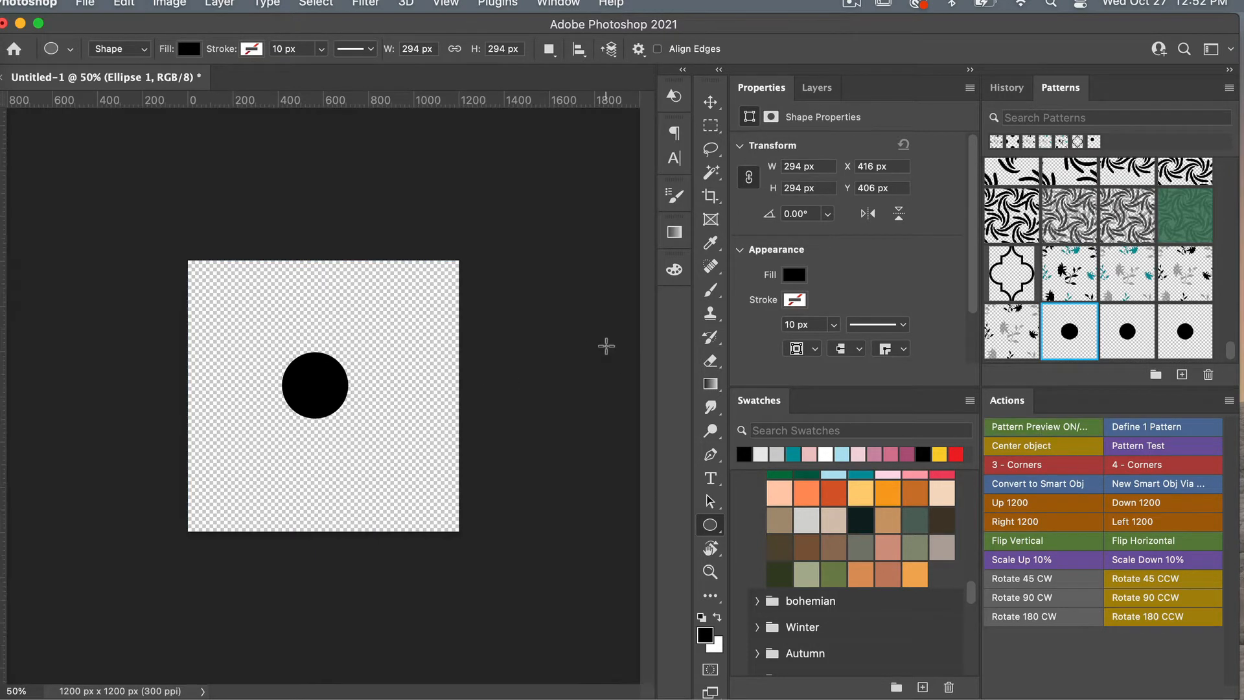
# Delete the circle's shape layer
pyautogui.click(815, 88)
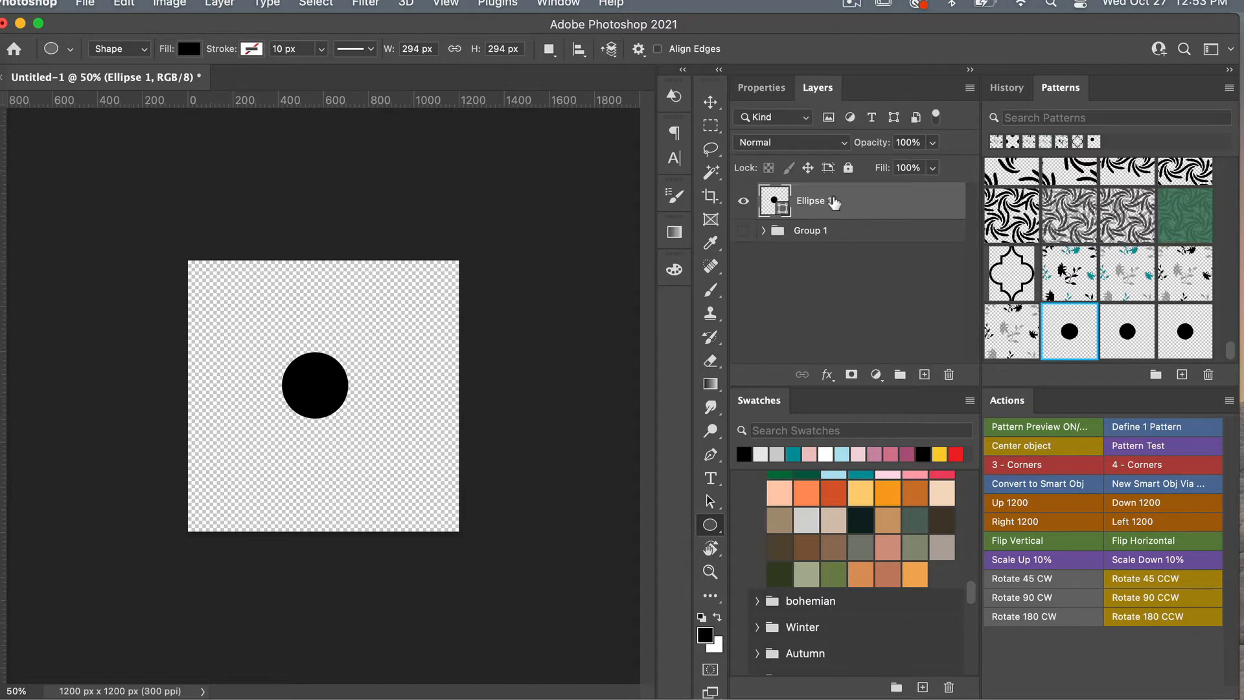
pyautogui.moveTo(834, 203); pyautogui.dragTo(949, 374)
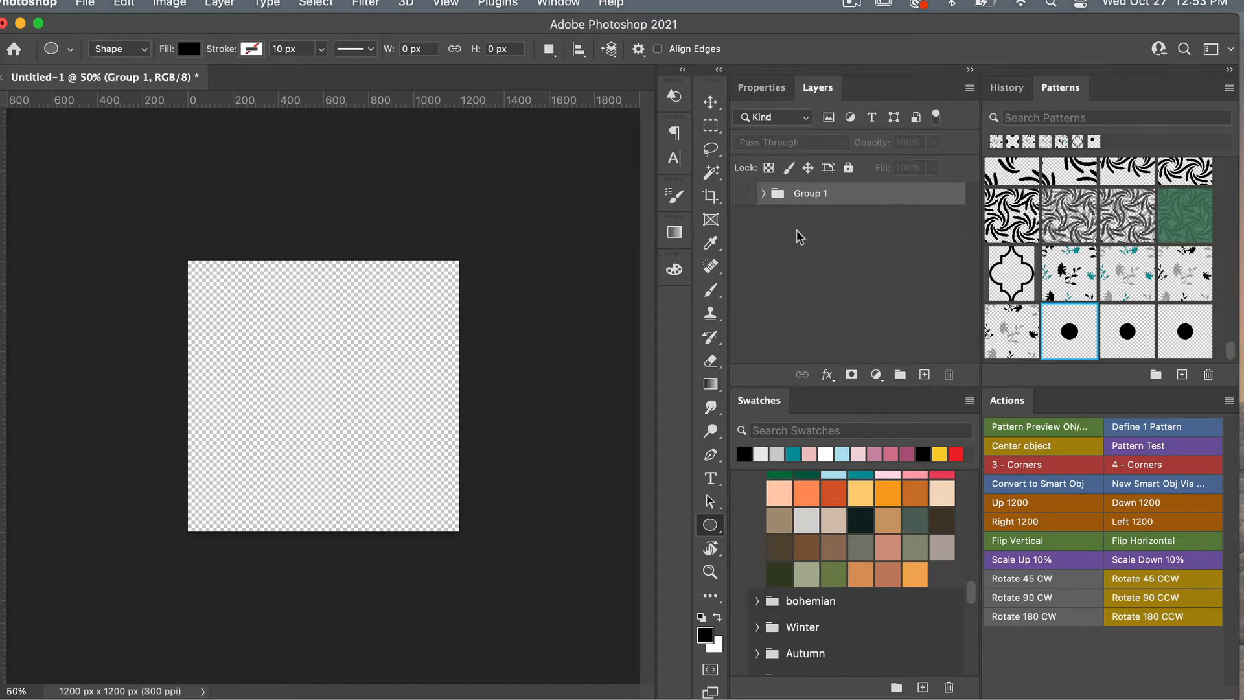
# Make Group 1 with the gardening clipart visible and turn on the pattern preview with the Pattern Preview ON/OFF action
pyautogui.click(744, 194)
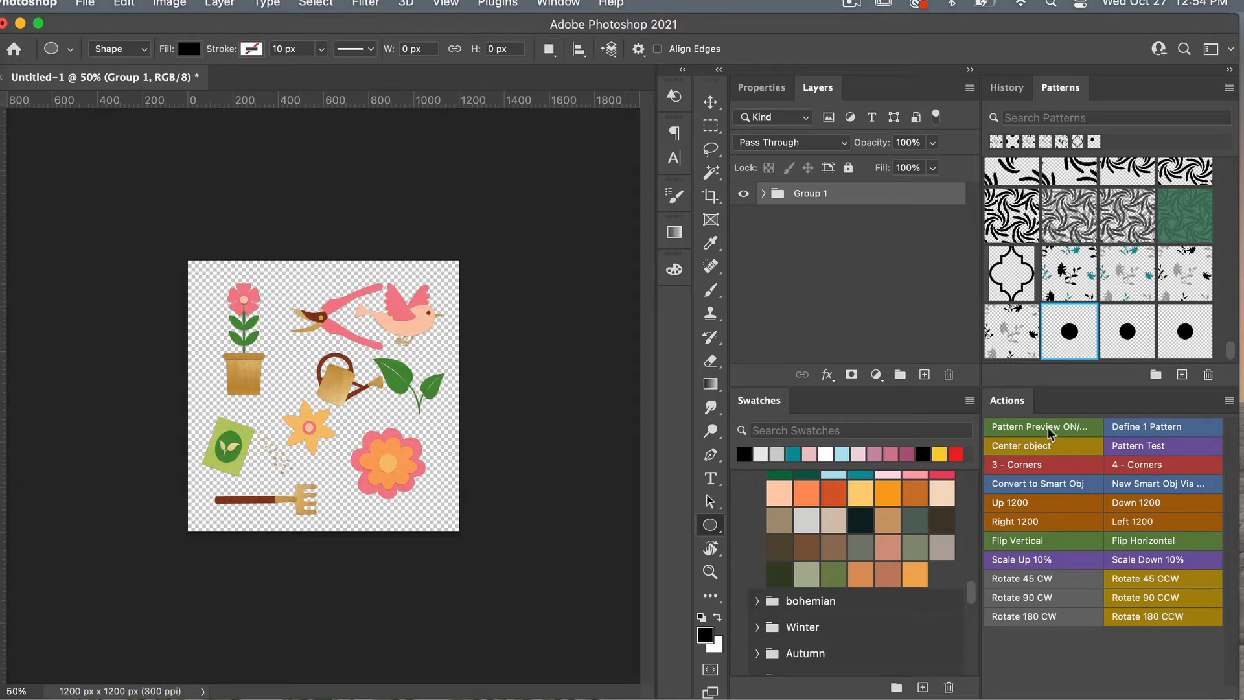
pyautogui.click(1051, 432)
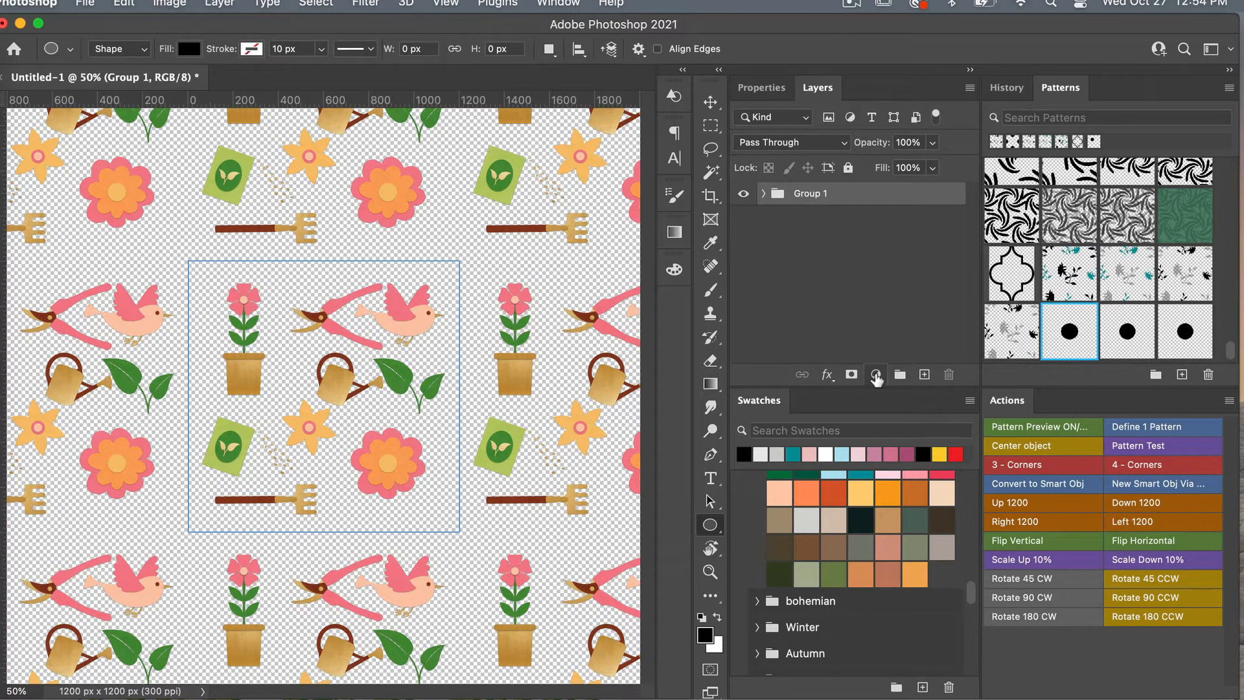
# Add a white (ffffff) solid colour fill layer and place it beneath Group 1 as the background
pyautogui.click(876, 376)
pyautogui.click(921, 396)
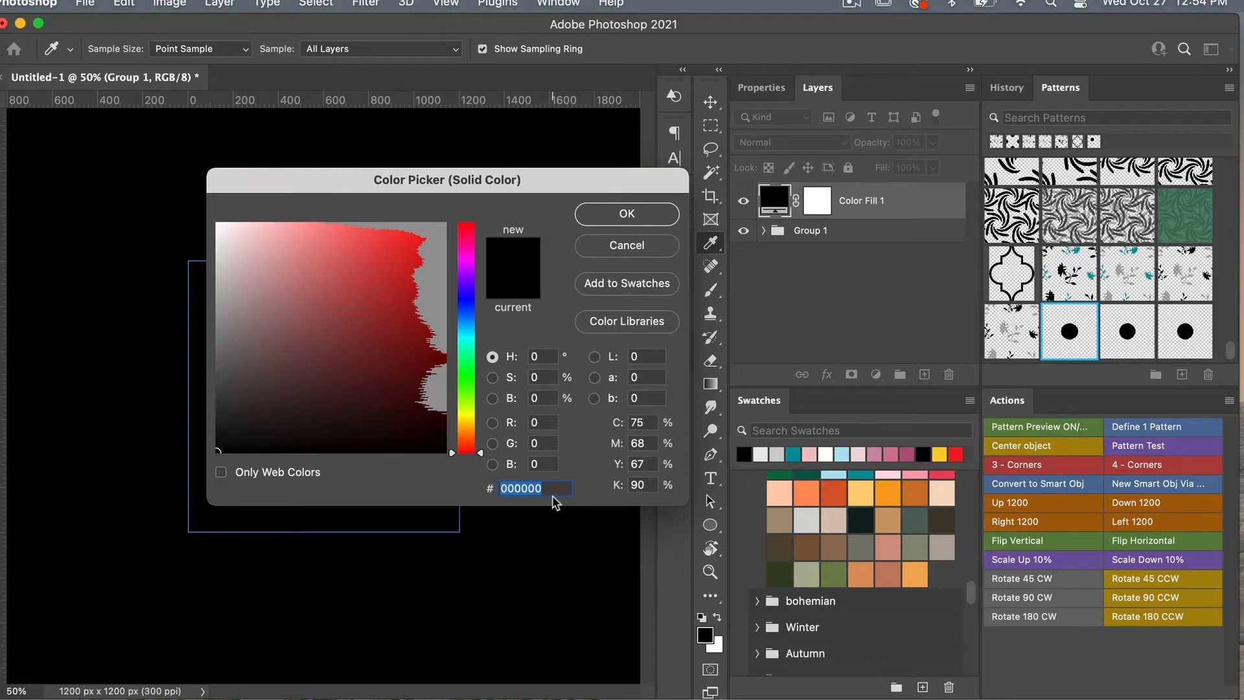
pyautogui.write('ffffff')
pyautogui.click(627, 213)
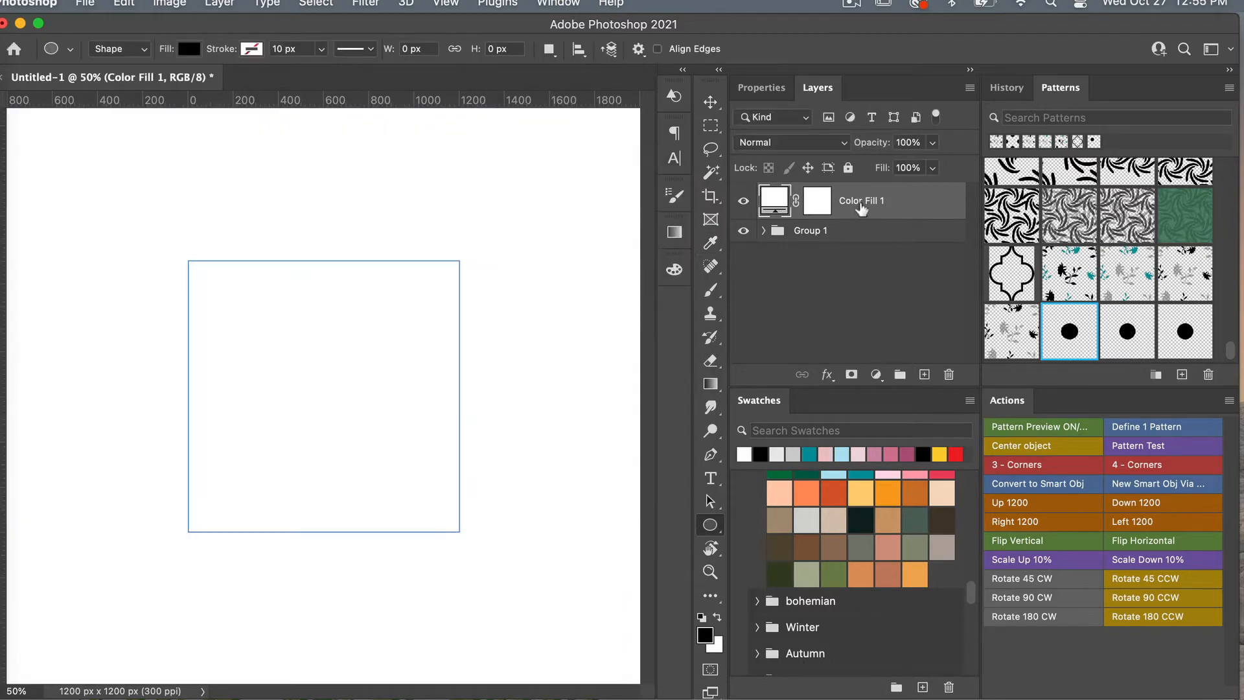
pyautogui.moveTo(861, 208); pyautogui.dragTo(856, 249)
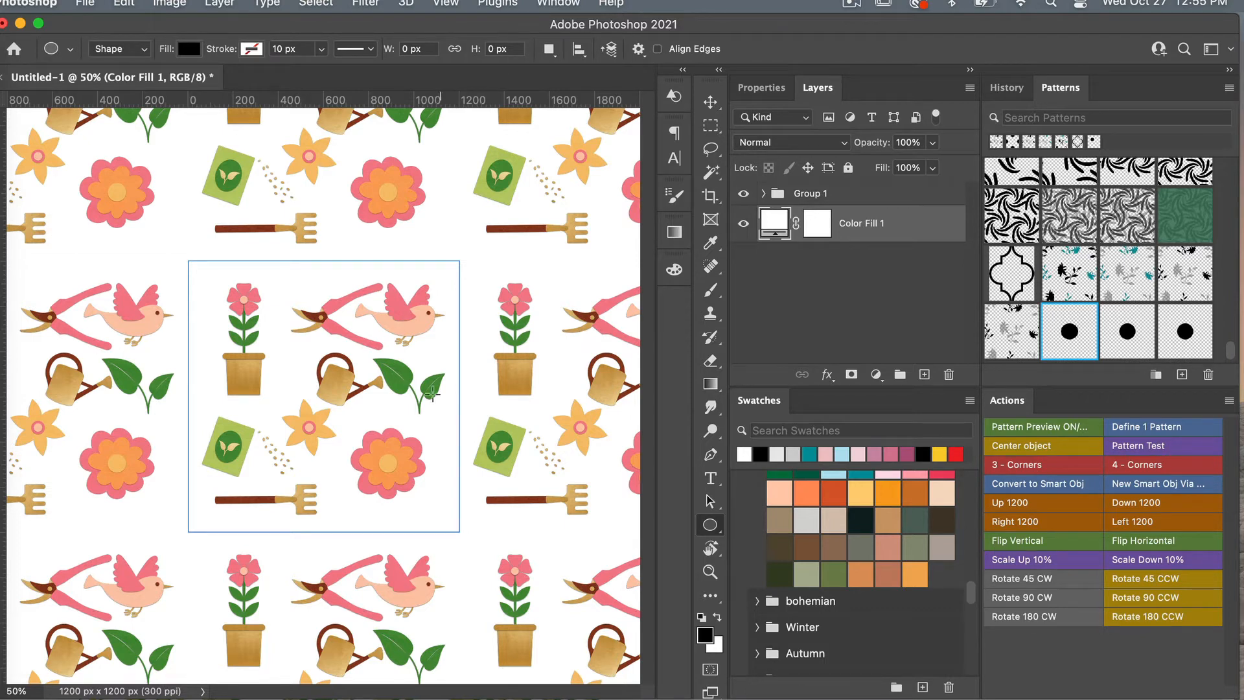
# Move the flower pot onto the tile's upper-left corner, the shears and bird onto its upper edge, and the watering can below the shears
pyautogui.press('v')
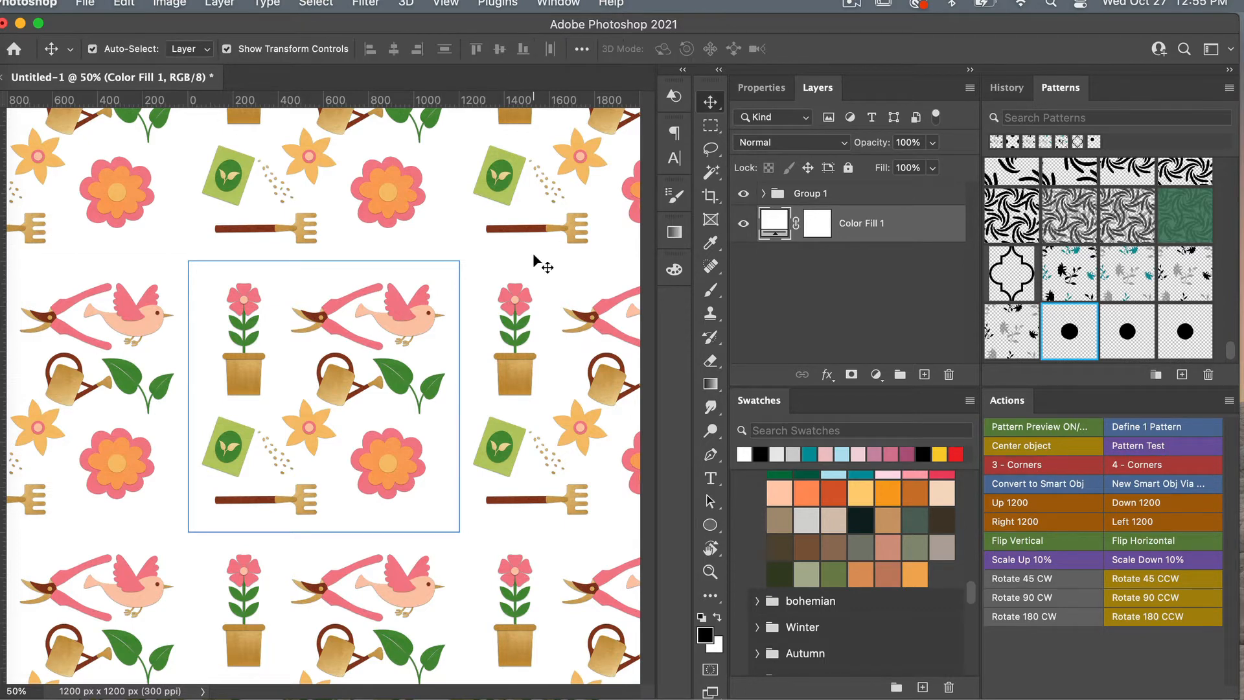
pyautogui.click(250, 372)
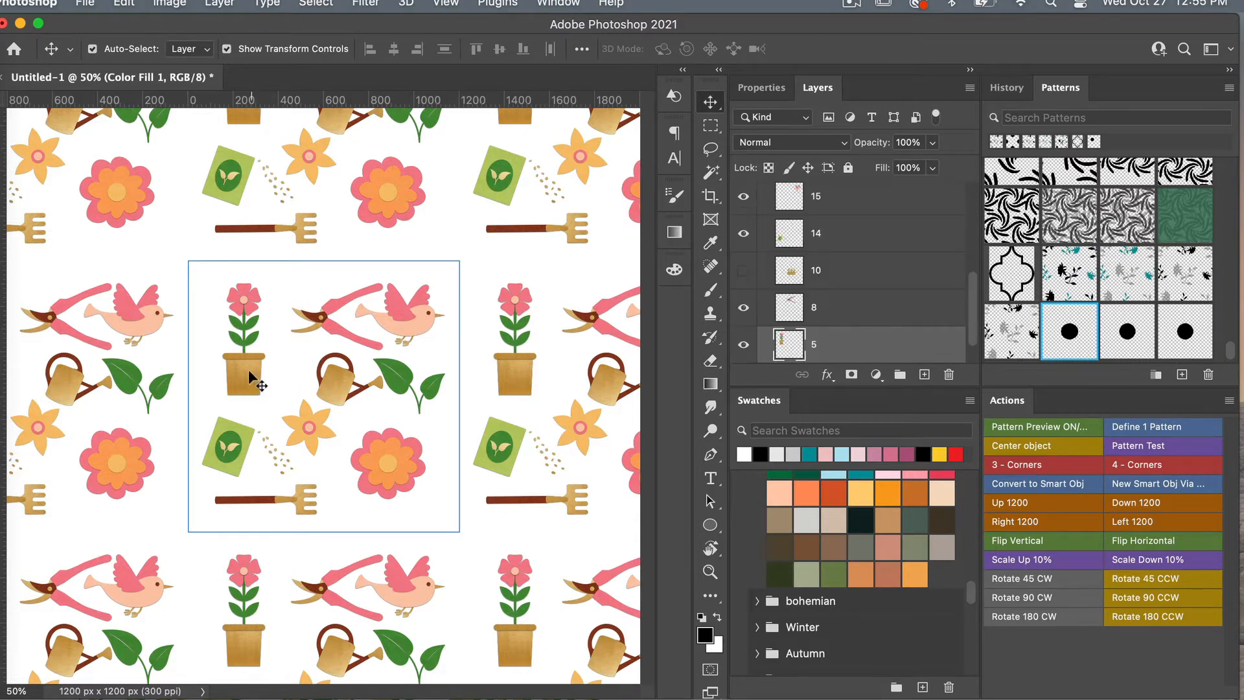
pyautogui.moveTo(249, 370); pyautogui.dragTo(202, 332)
pyautogui.moveTo(333, 328); pyautogui.dragTo(271, 299)
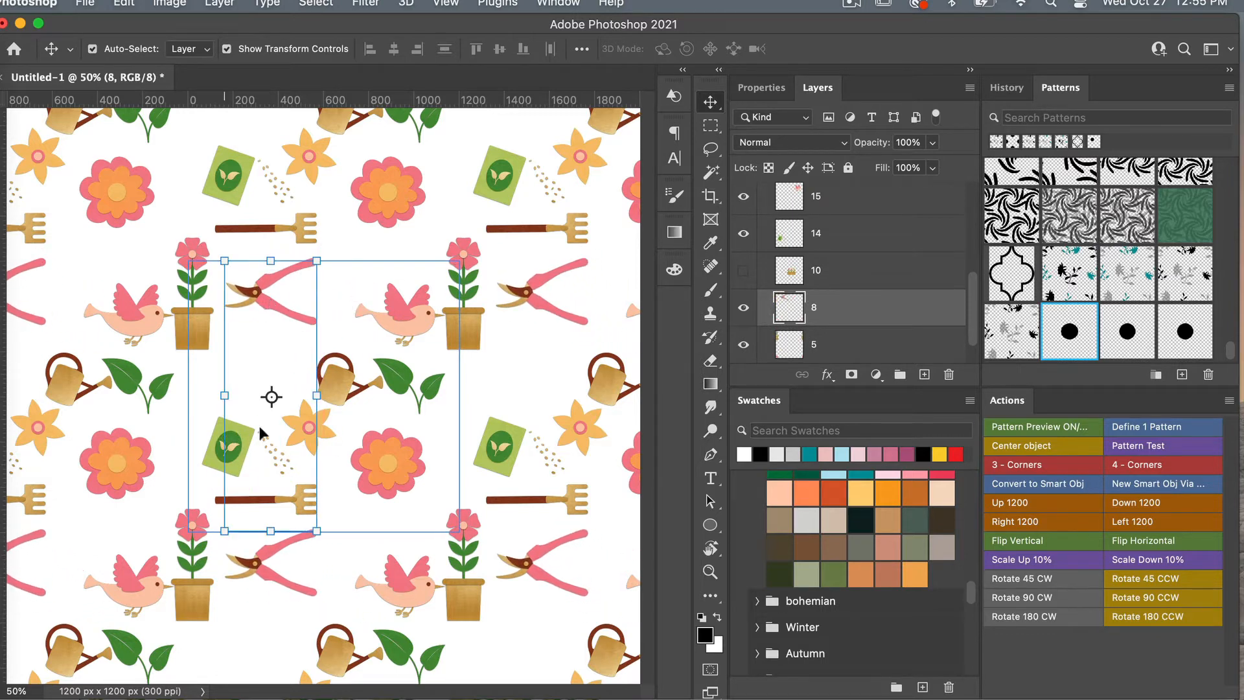
pyautogui.moveTo(360, 388); pyautogui.dragTo(269, 367)
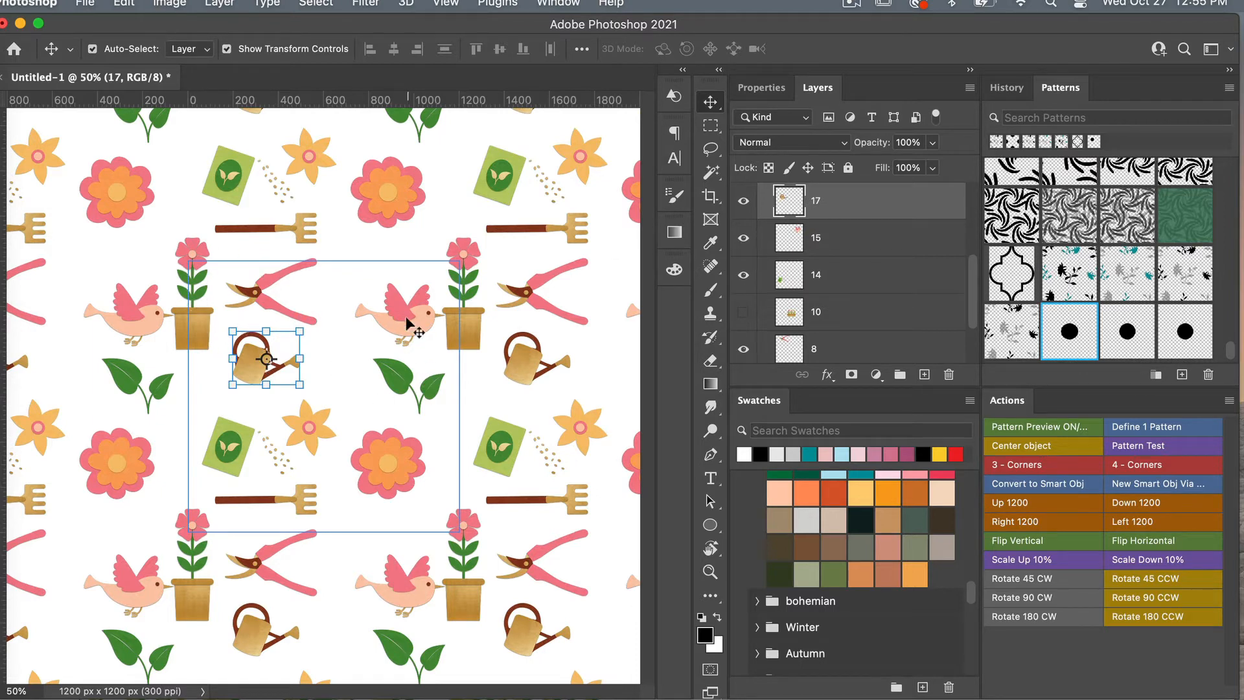
pyautogui.moveTo(408, 322); pyautogui.dragTo(379, 278)
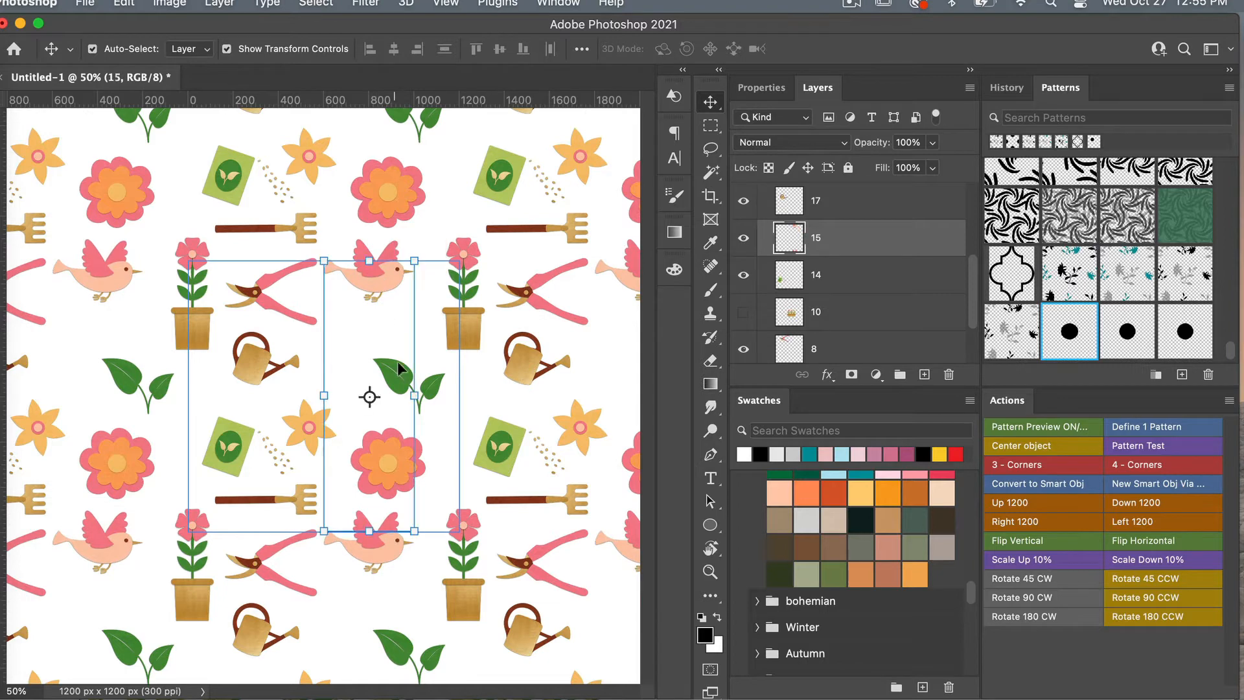
# Move the green leaves beneath the bird and flip them with the Flip Vertical and Flip Horizontal actions
pyautogui.click(429, 387)
pyautogui.moveTo(429, 388); pyautogui.dragTo(393, 350)
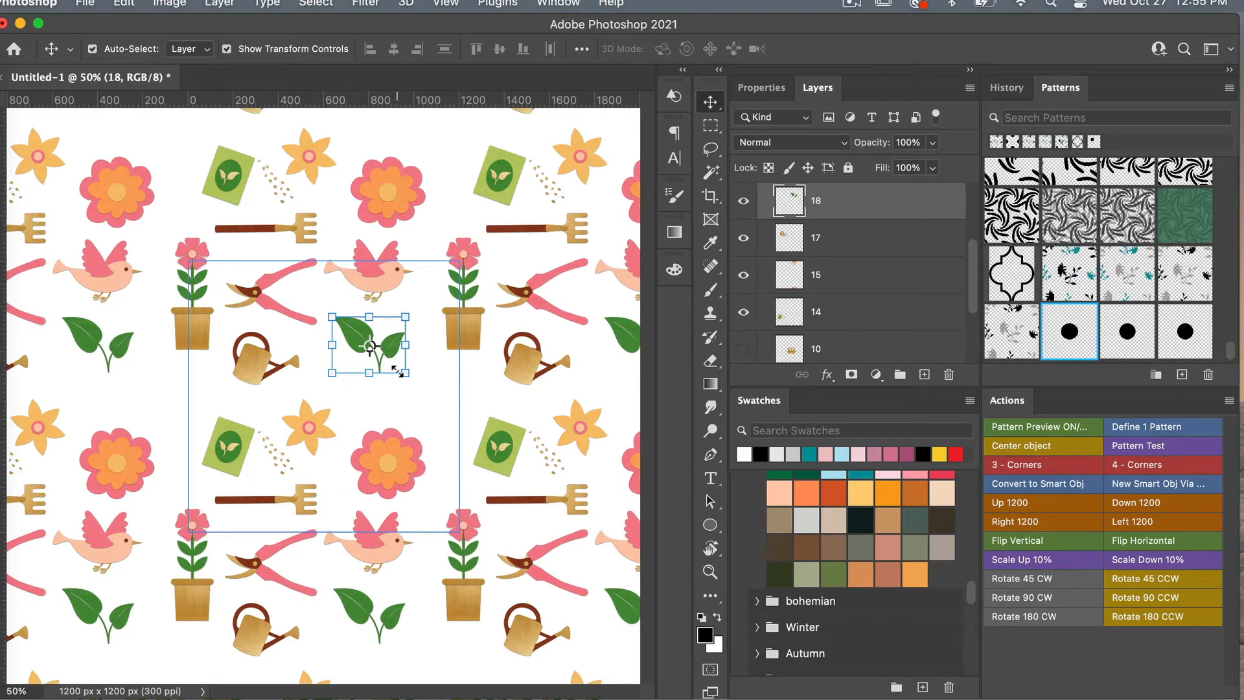
pyautogui.click(1054, 544)
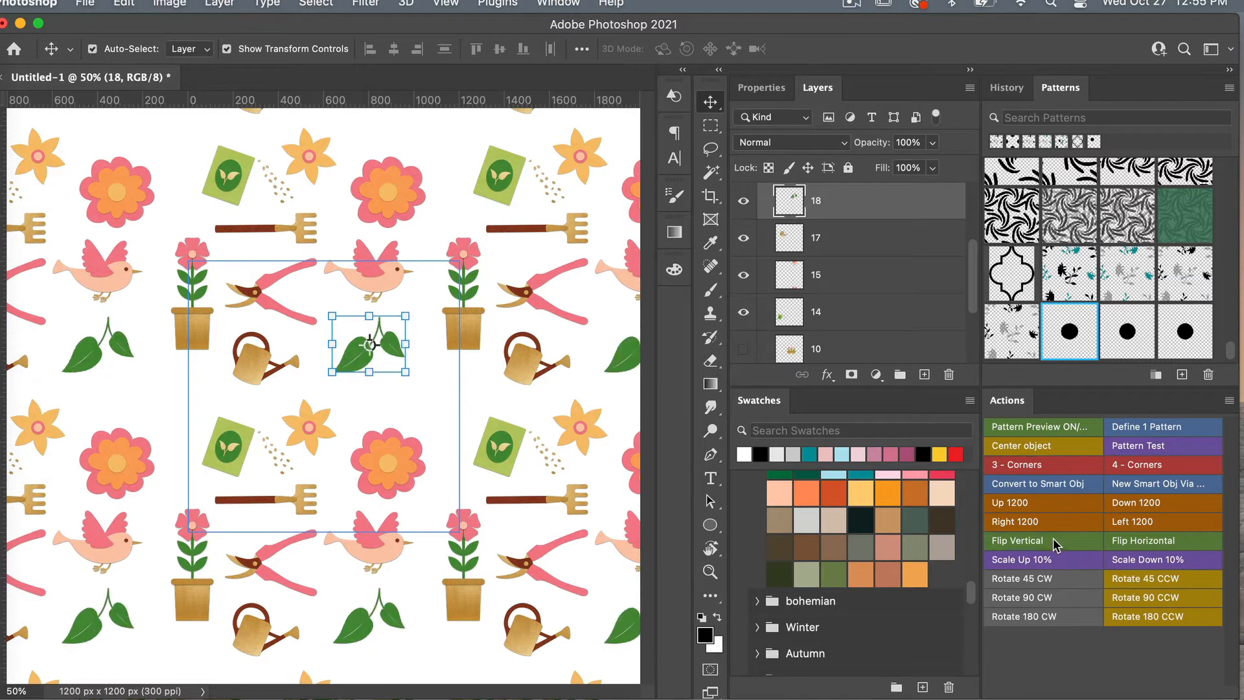
pyautogui.click(1125, 543)
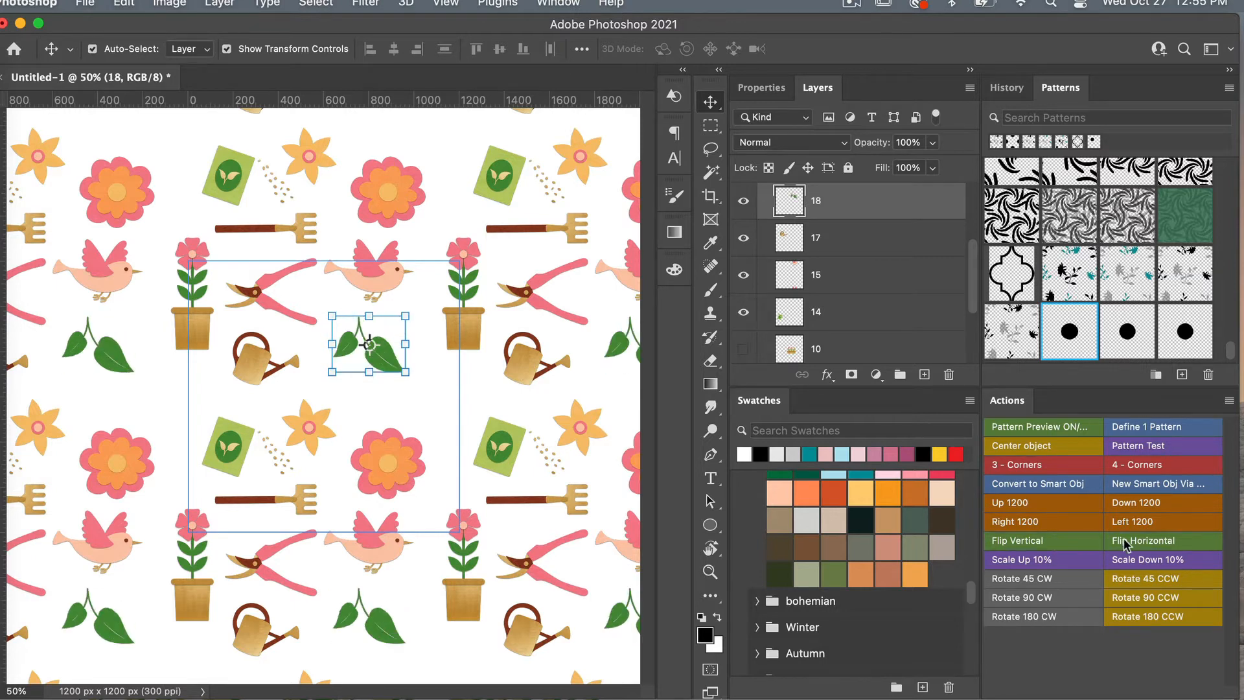
# Reorient the green leaves with the Flip Vertical and Rotate 45 CW actions and settle them just beneath the bird
pyautogui.click(1075, 545)
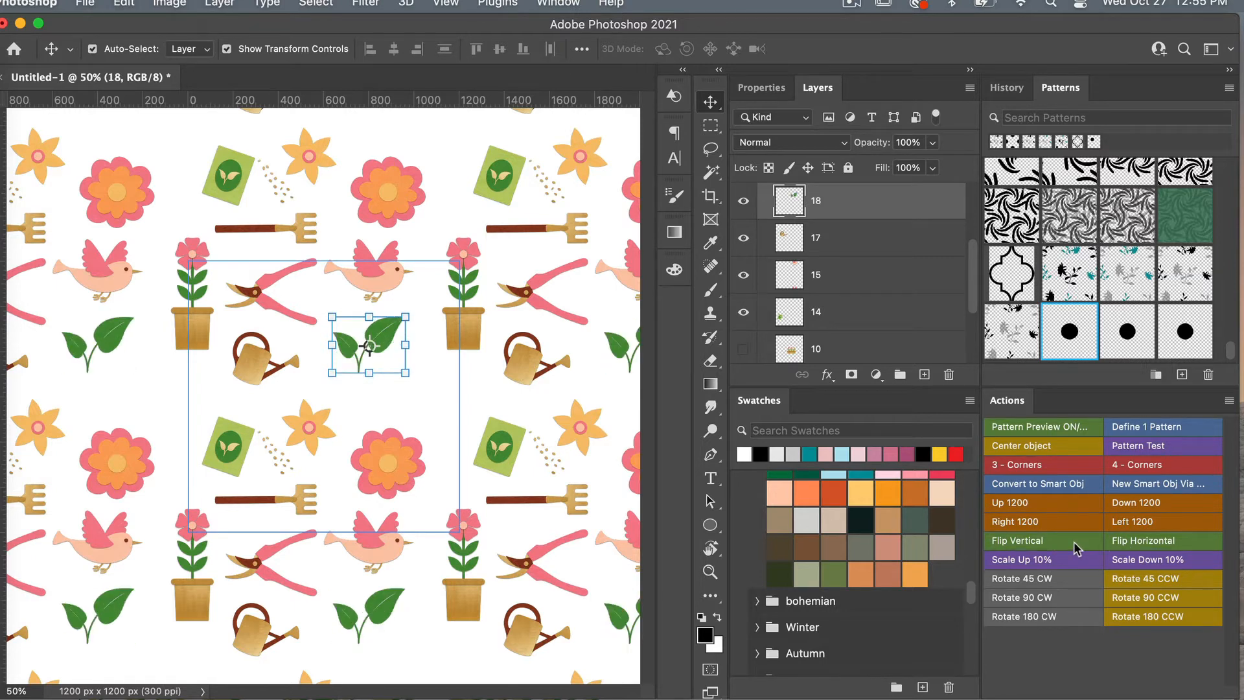
pyautogui.click(1052, 579)
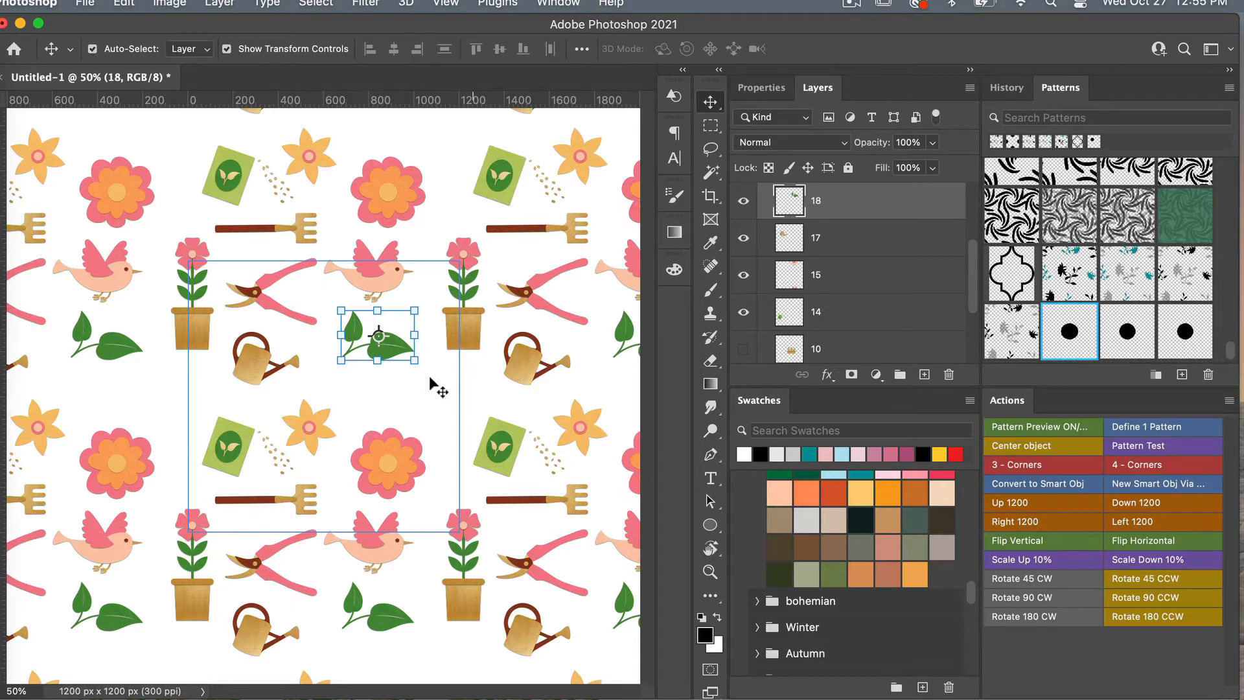
pyautogui.moveTo(392, 346)
pyautogui.mouseDown()
pyautogui.moveTo(375, 352)
pyautogui.moveTo(384, 334)
pyautogui.mouseUp()
# Move the star-shaped flower below the watering can, the seed packet beside it, and the rake and round flower beneath them
pyautogui.moveTo(317, 433); pyautogui.dragTo(337, 402)
pyautogui.moveTo(246, 431); pyautogui.dragTo(404, 427)
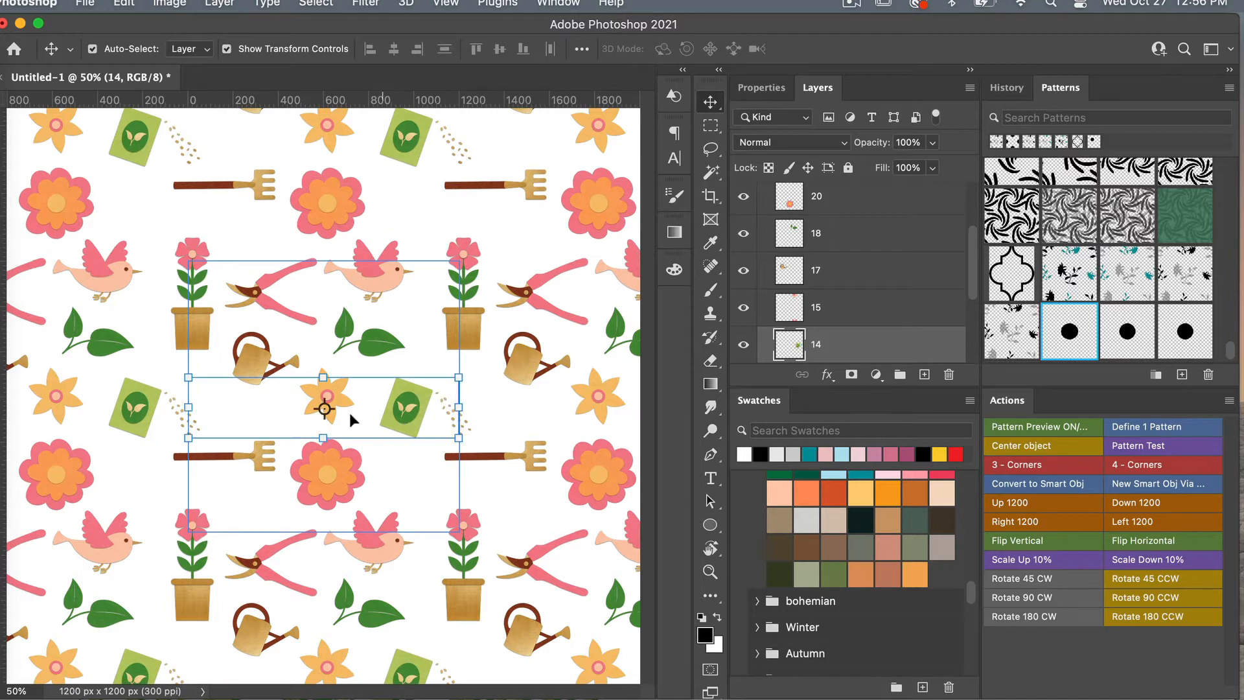
pyautogui.click(326, 354)
# Enlarge the watering can with Scale Up 10% twice, rotate it with Rotate 45 CCW, and shift it down toward the seeds
pyautogui.click(259, 360)
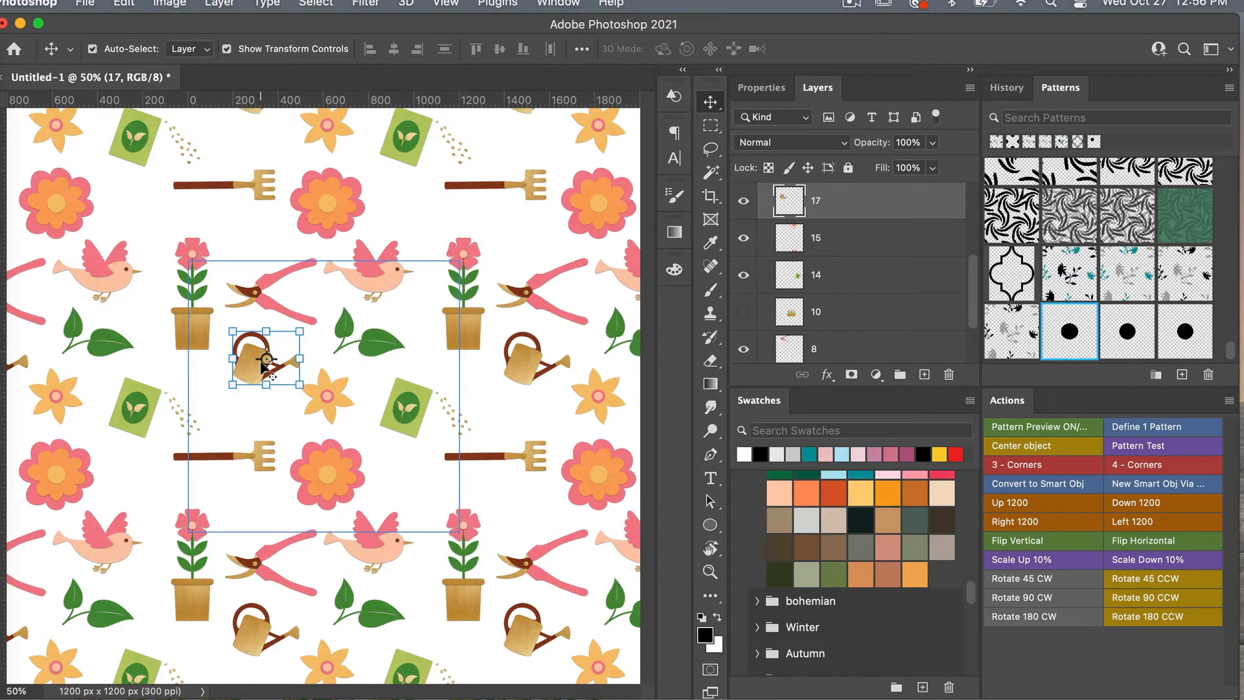
pyautogui.click(1064, 566)
pyautogui.click(1064, 566)
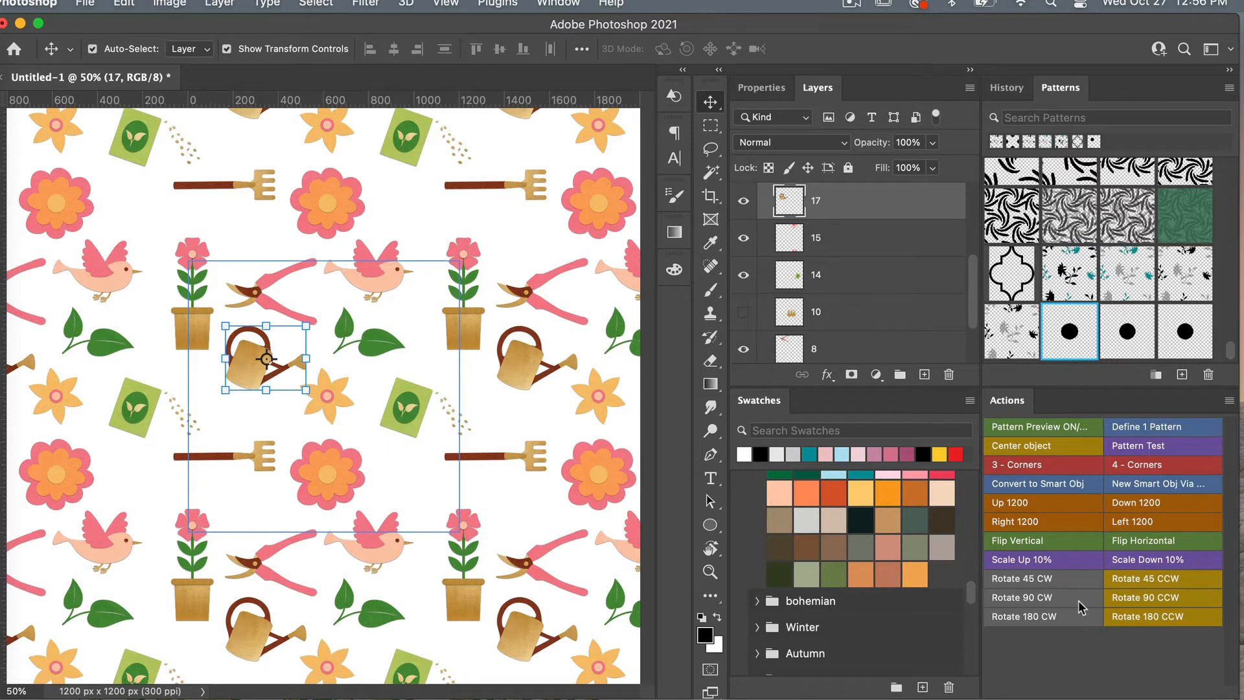
pyautogui.click(1139, 580)
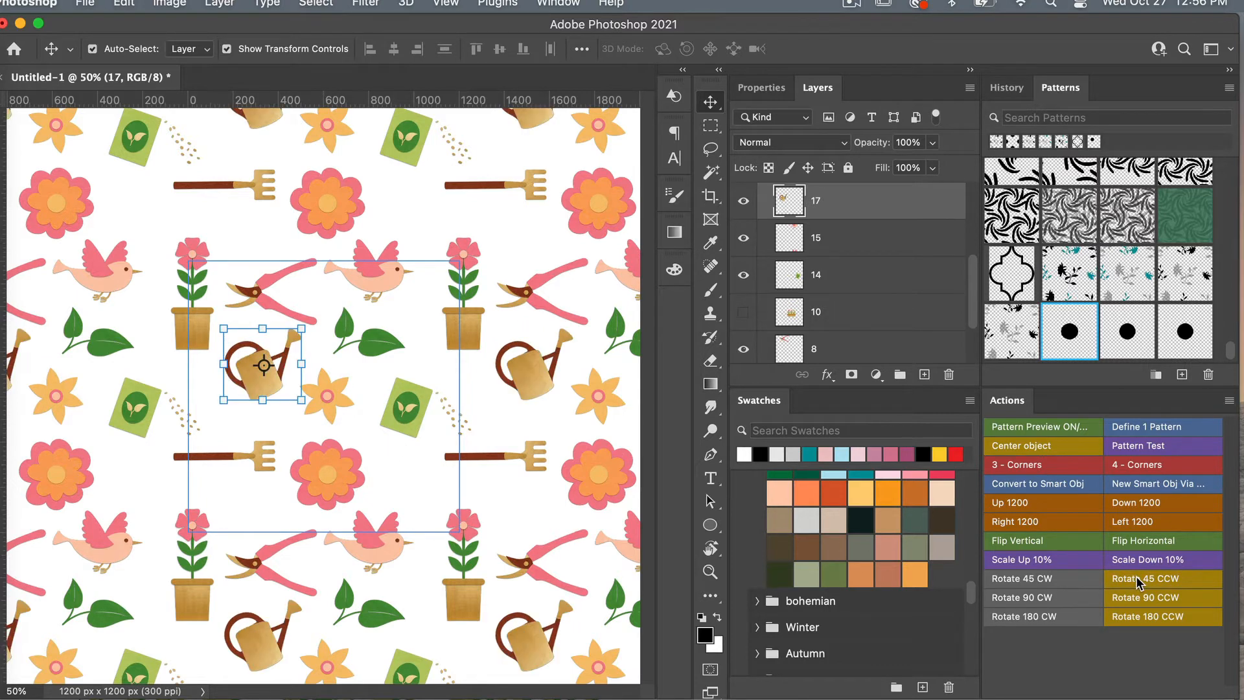
pyautogui.moveTo(272, 384); pyautogui.dragTo(254, 404)
# Convert the green leaves beneath the bird to a smart object, then open its contents for a look and close them
pyautogui.click(377, 350)
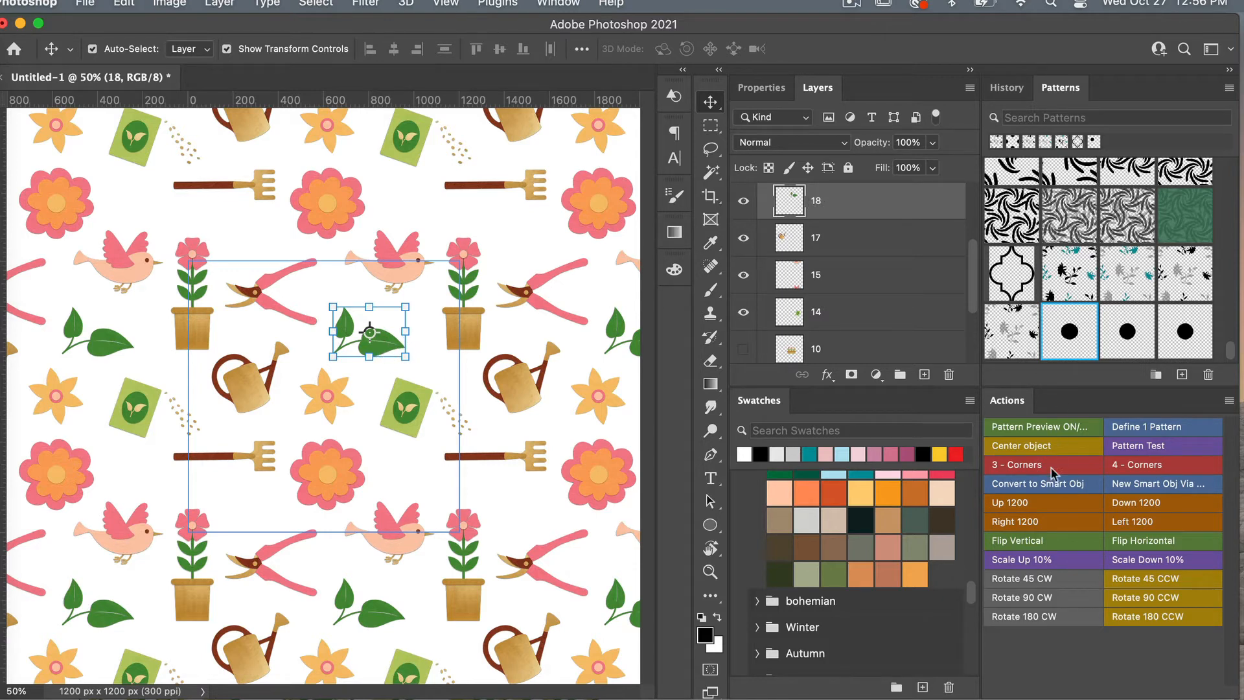
pyautogui.click(1052, 489)
pyautogui.doubleClick(797, 208)
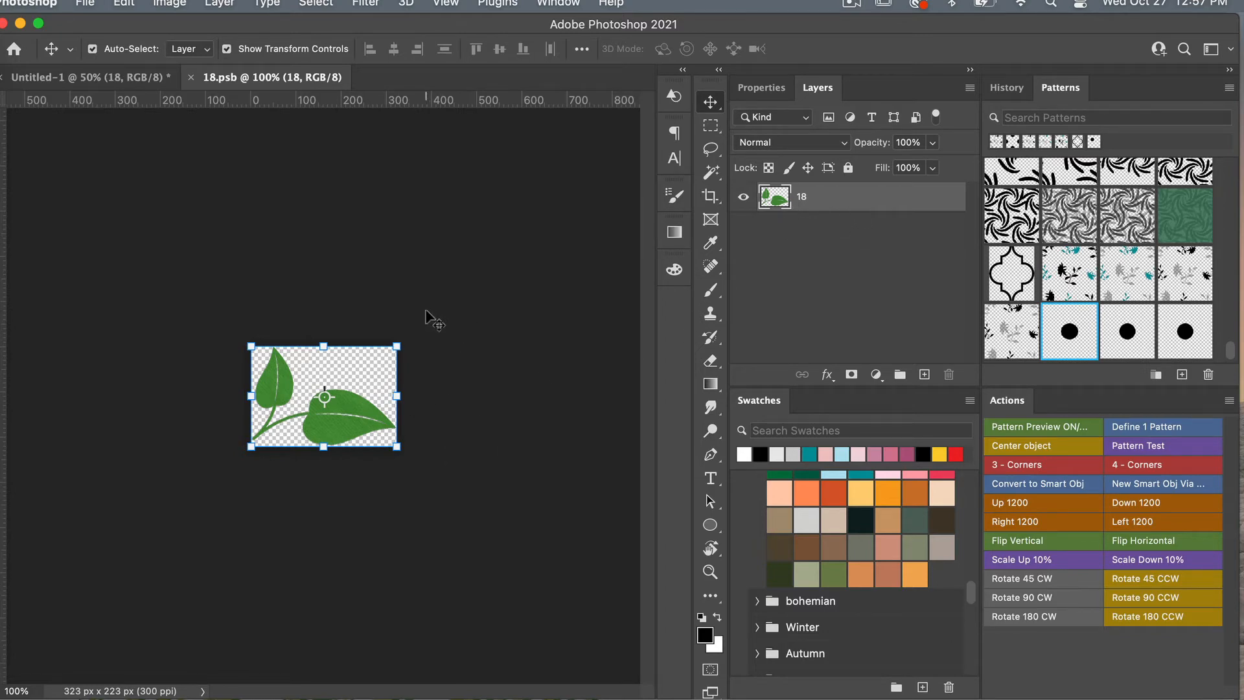
pyautogui.press('super+w')
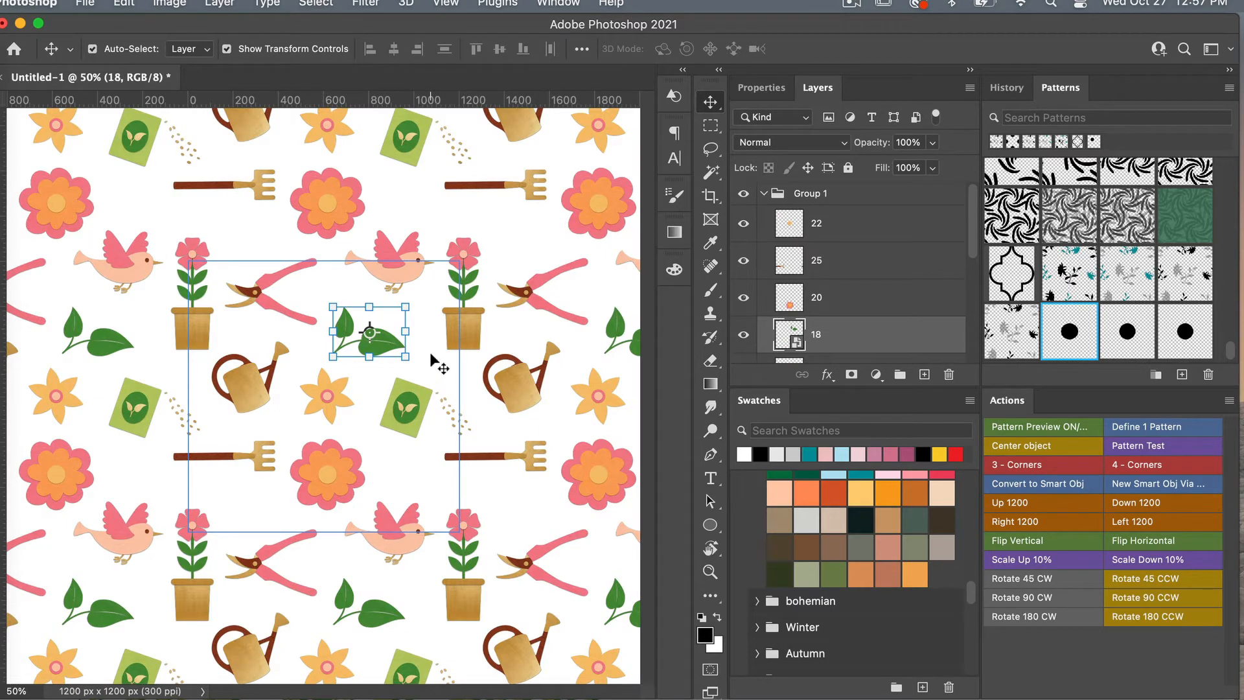
# Duplicate the leaves into the gap below the rake and reorient the copy with the Rotate 45 CW and Flip Horizontal actions
pyautogui.press('super+j')
pyautogui.moveTo(387, 348); pyautogui.dragTo(282, 516)
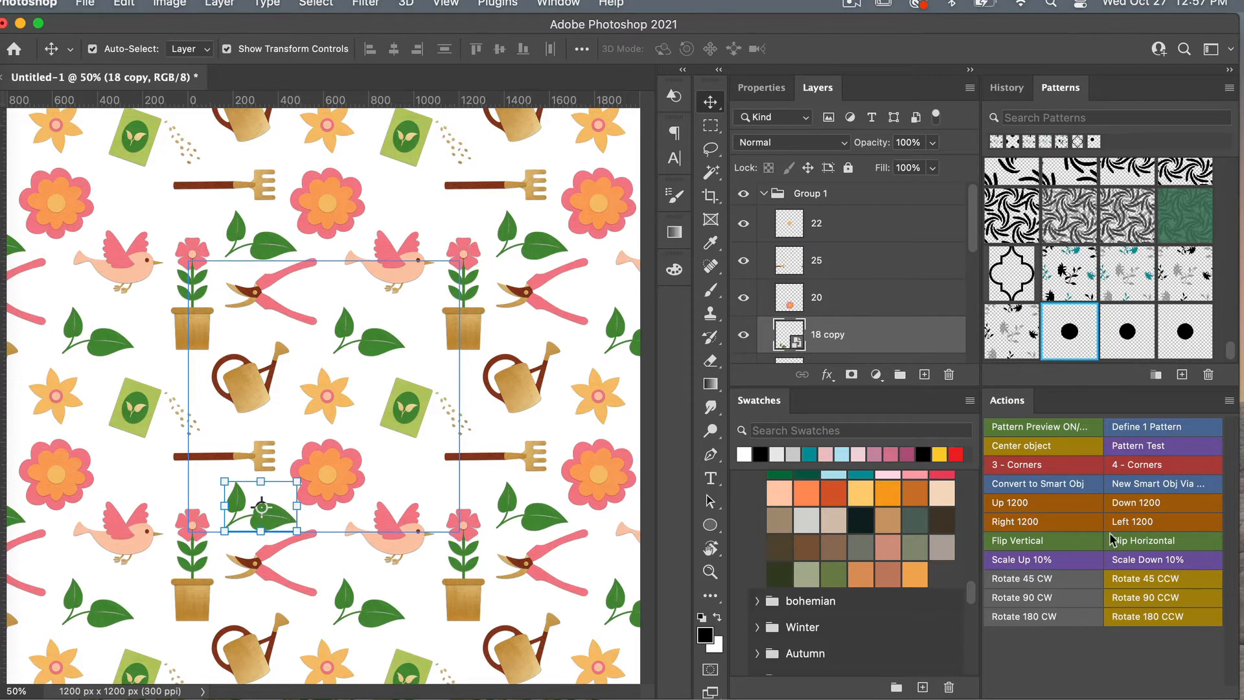
pyautogui.click(1073, 581)
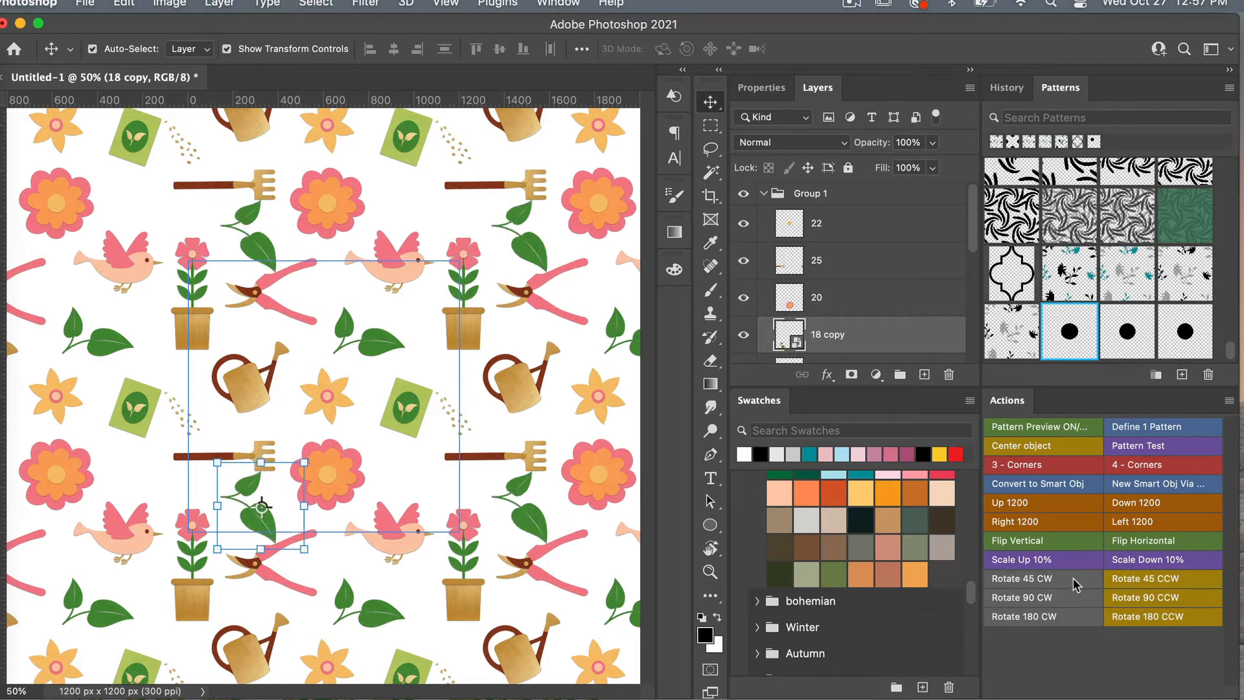
pyautogui.click(1137, 545)
# Position the leaf copy between the rake and the shears, nudging the shears down to make room
pyautogui.moveTo(266, 524); pyautogui.dragTo(255, 538)
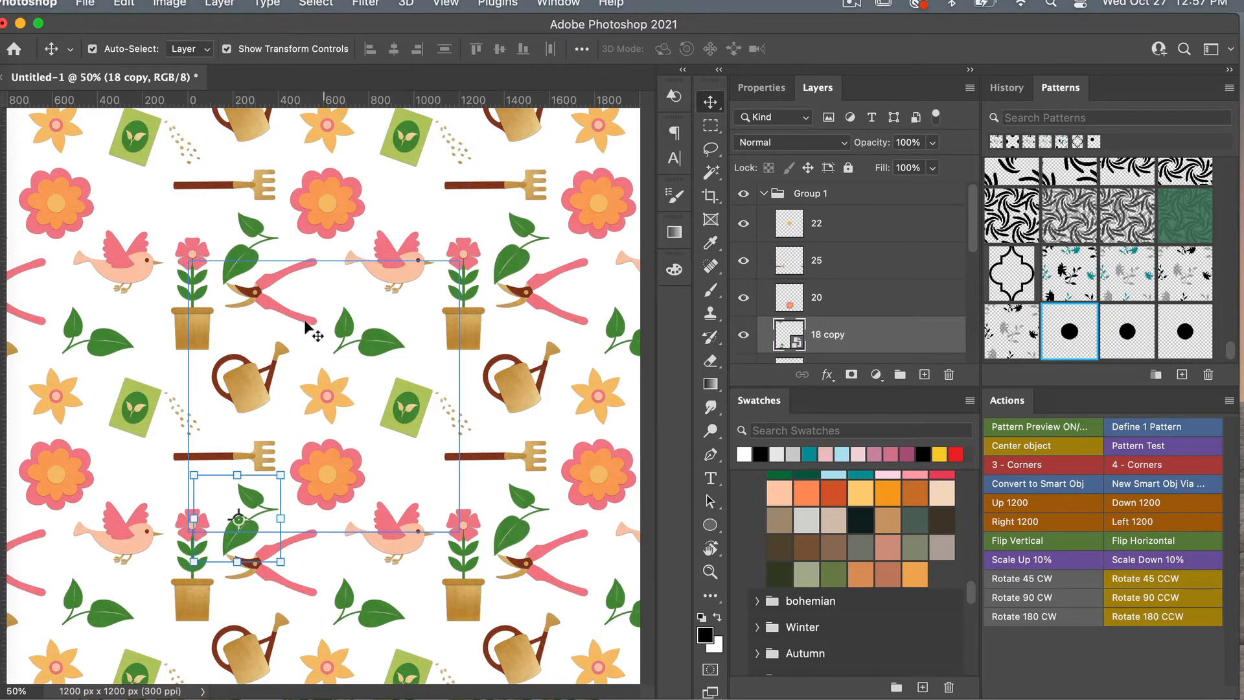
pyautogui.moveTo(291, 311); pyautogui.dragTo(297, 328)
pyautogui.moveTo(261, 501); pyautogui.dragTo(260, 491)
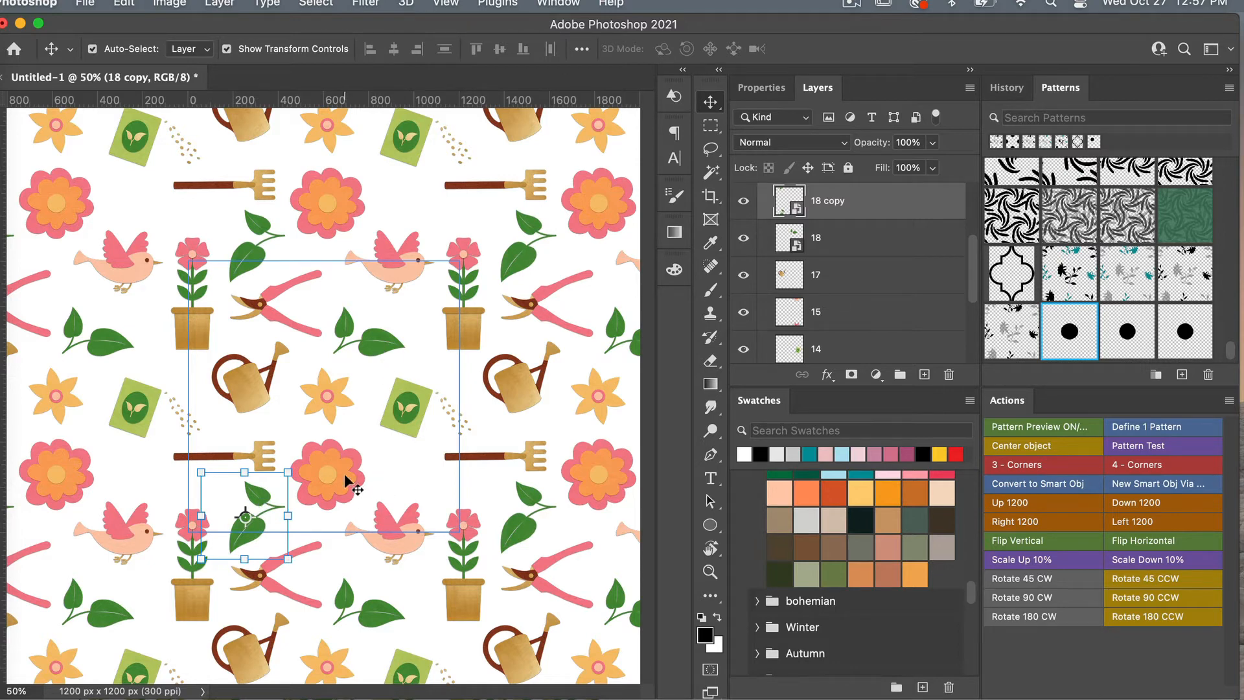
# Resize the round flower with the Scale Up 10% and Scale Down 10% actions, and adjust its position and the bird's for even spacing
pyautogui.moveTo(345, 480); pyautogui.dragTo(356, 482)
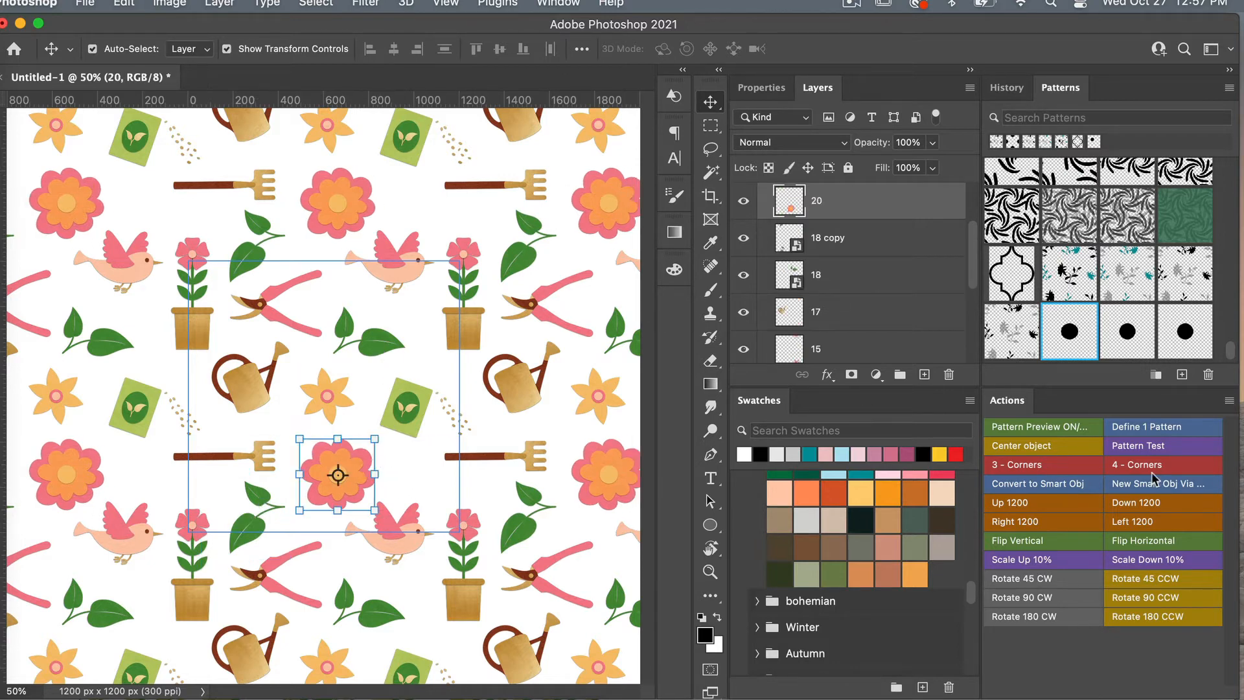
pyautogui.click(1057, 564)
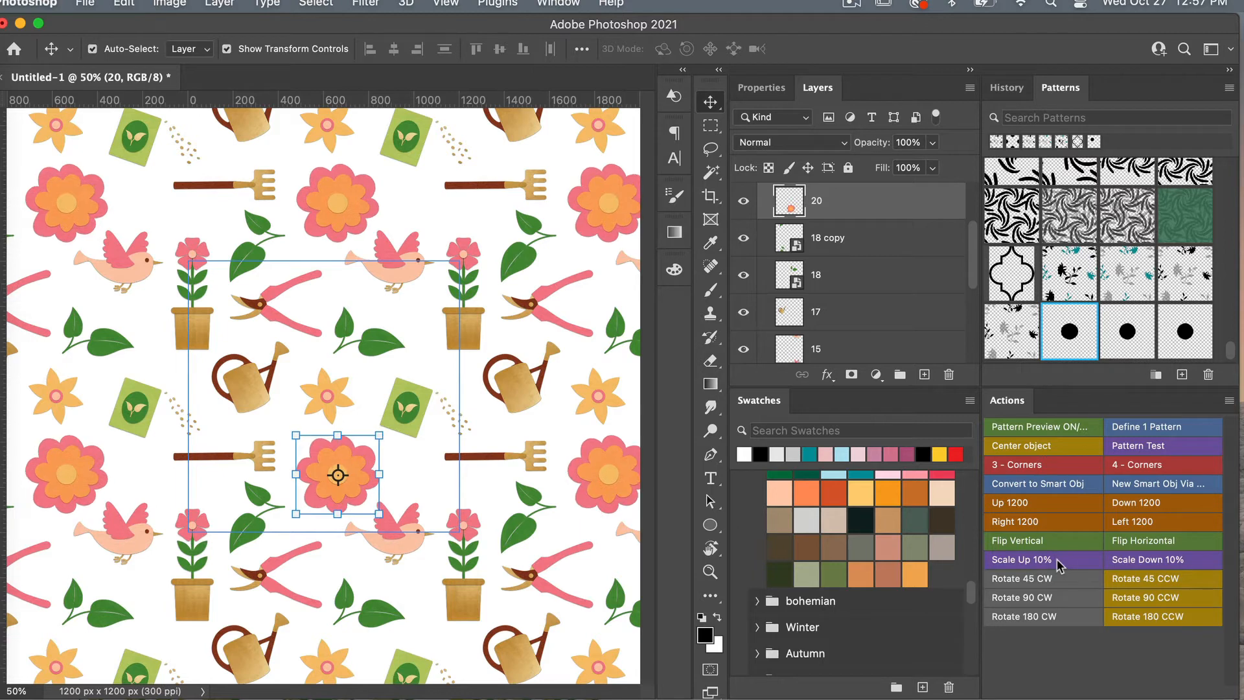
pyautogui.click(1149, 563)
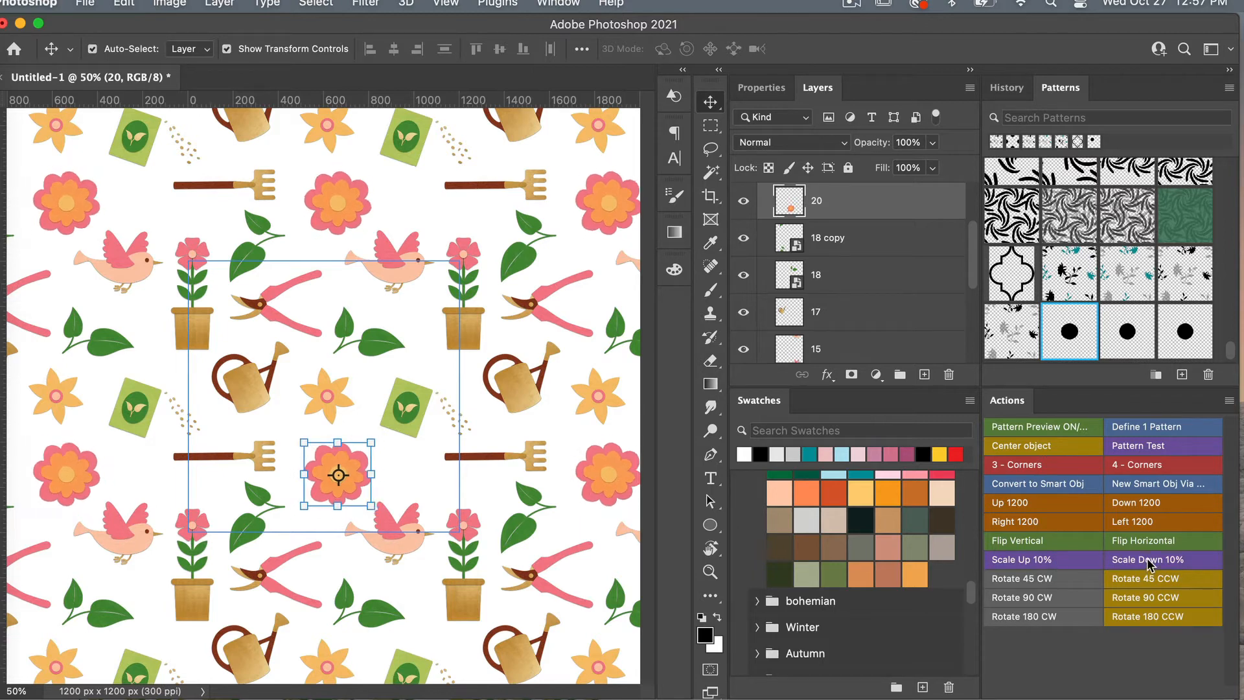
pyautogui.click(425, 451)
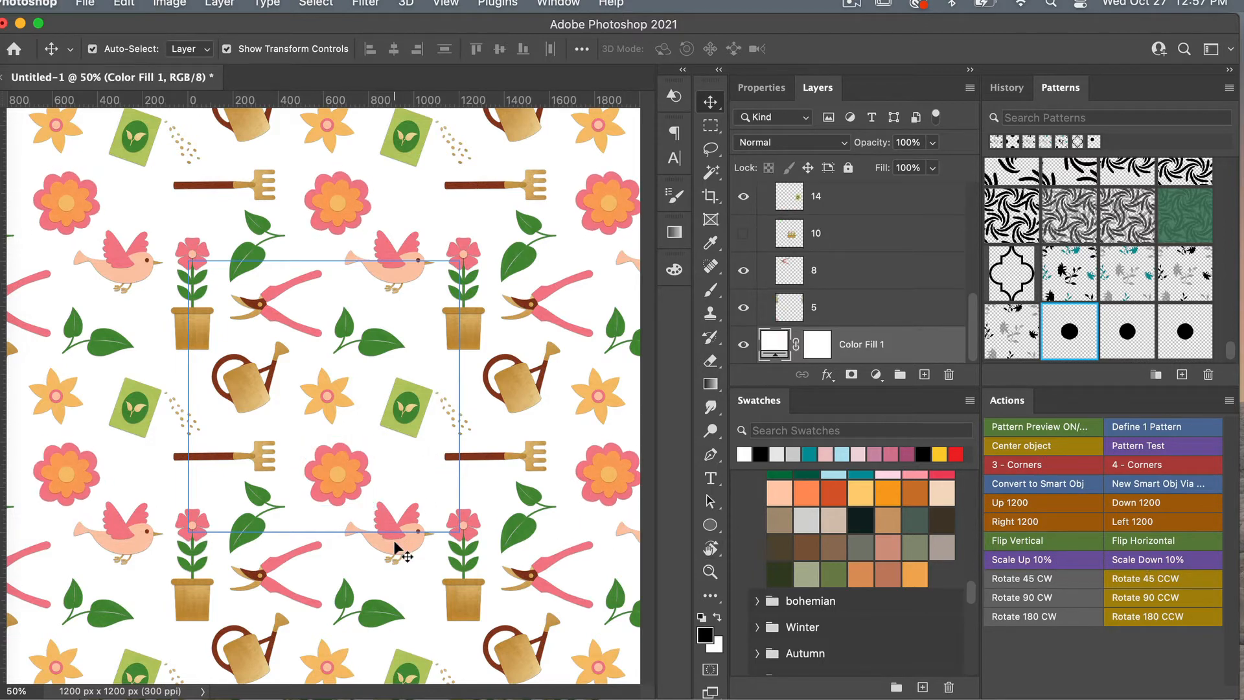
pyautogui.moveTo(387, 249); pyautogui.dragTo(378, 259)
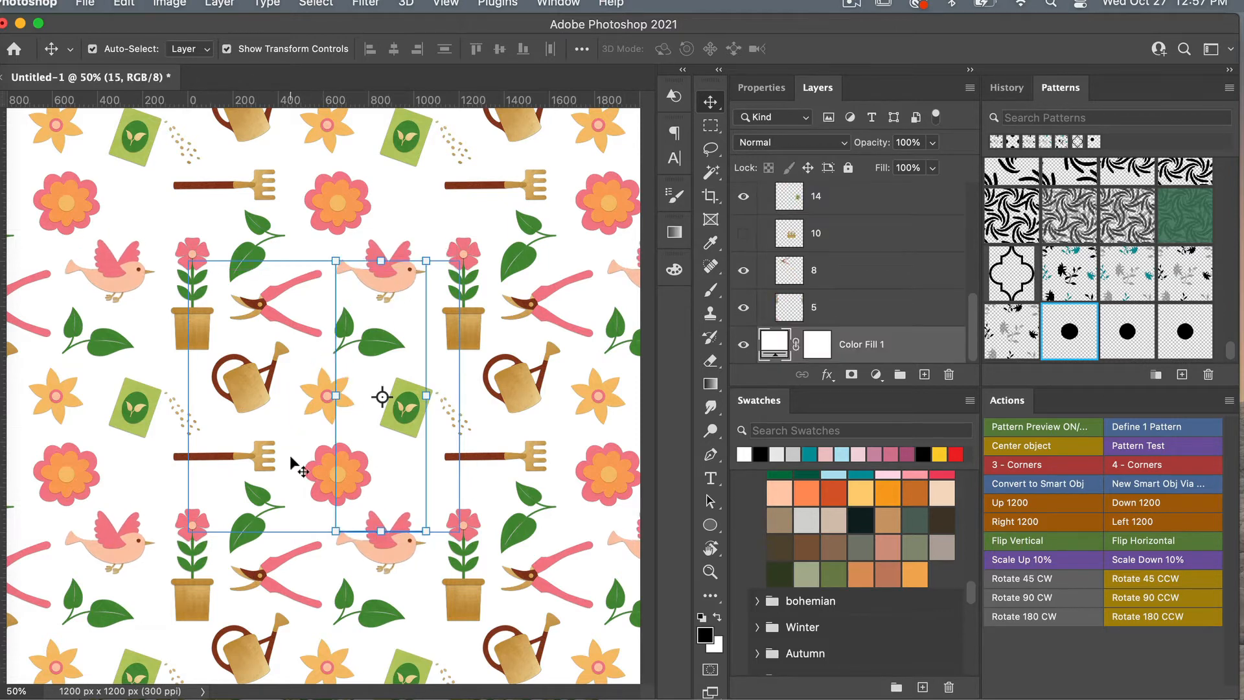
pyautogui.moveTo(334, 472); pyautogui.dragTo(327, 464)
# Duplicate the leaves beneath the bird into the space beside the round flower and mirror the copy with the Flip Horizontal action
pyautogui.click(382, 342)
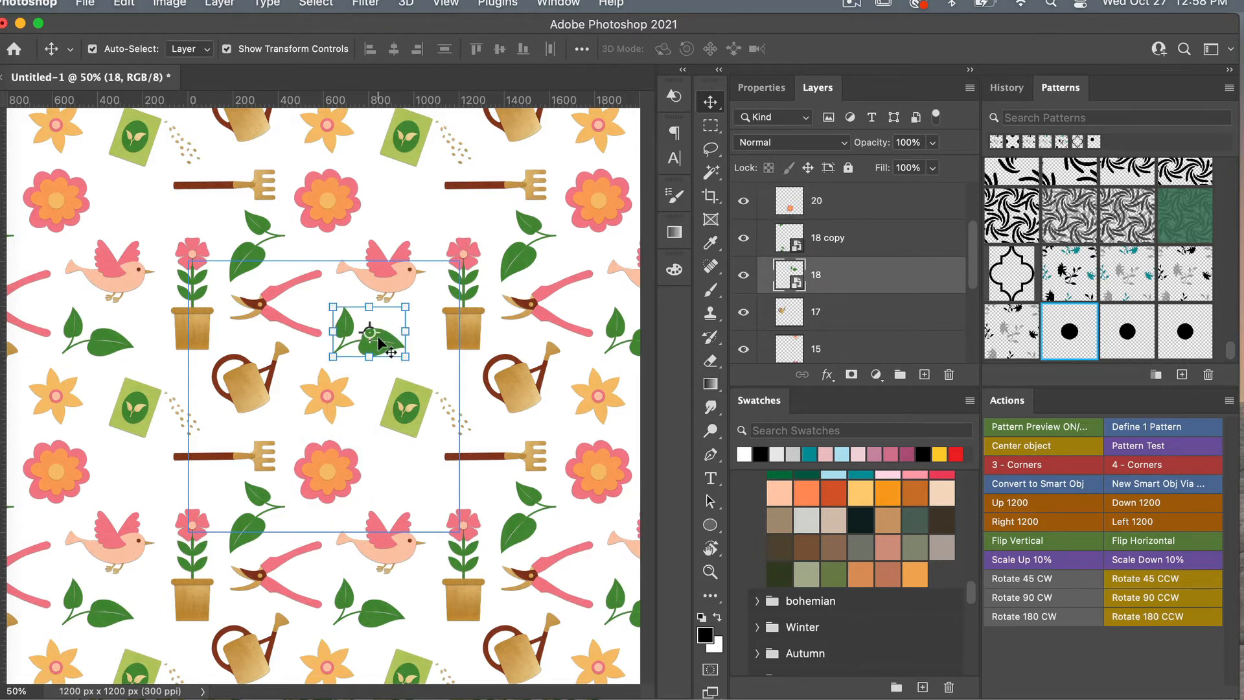
pyautogui.keyDown('alt'); pyautogui.click(379, 339); pyautogui.keyUp('alt')
pyautogui.moveTo(389, 345); pyautogui.dragTo(433, 482)
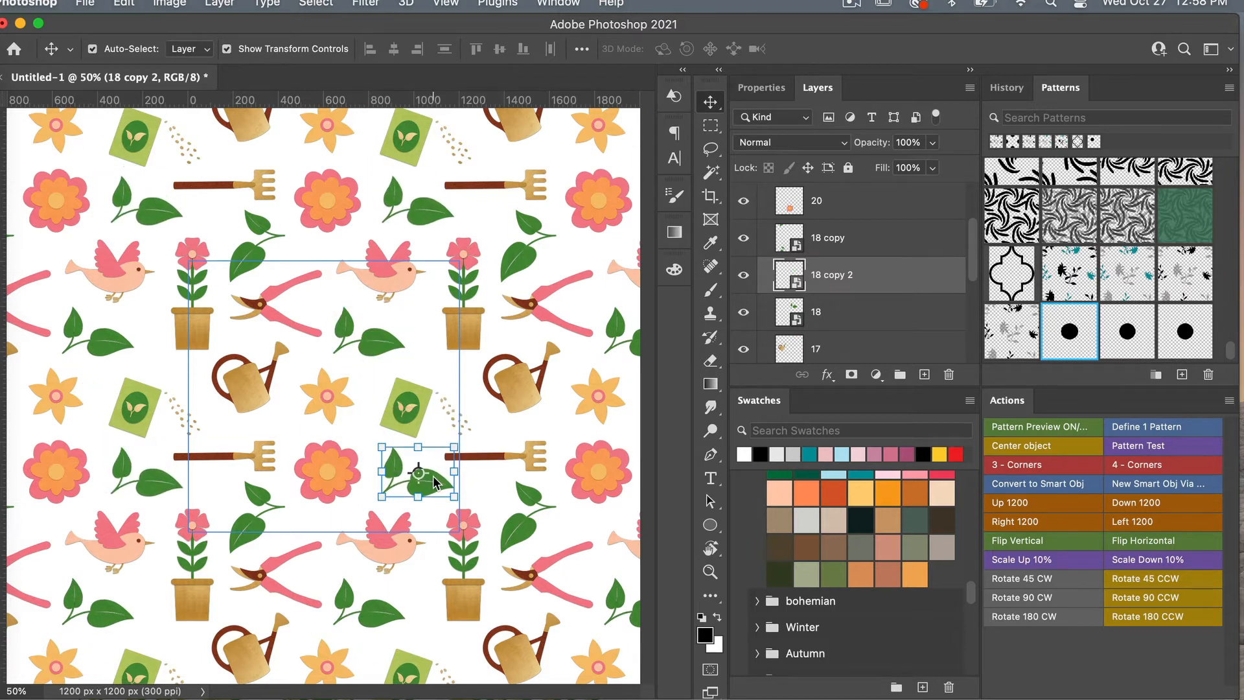
pyautogui.click(1126, 541)
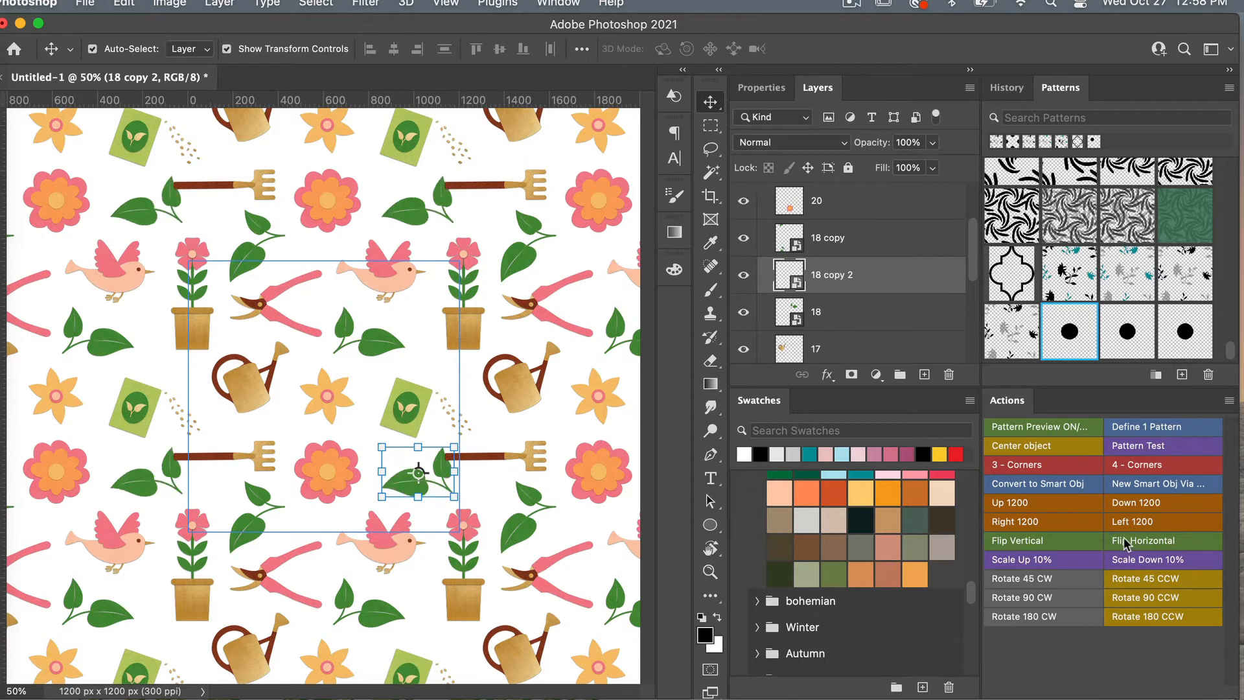
pyautogui.moveTo(402, 488); pyautogui.dragTo(386, 491)
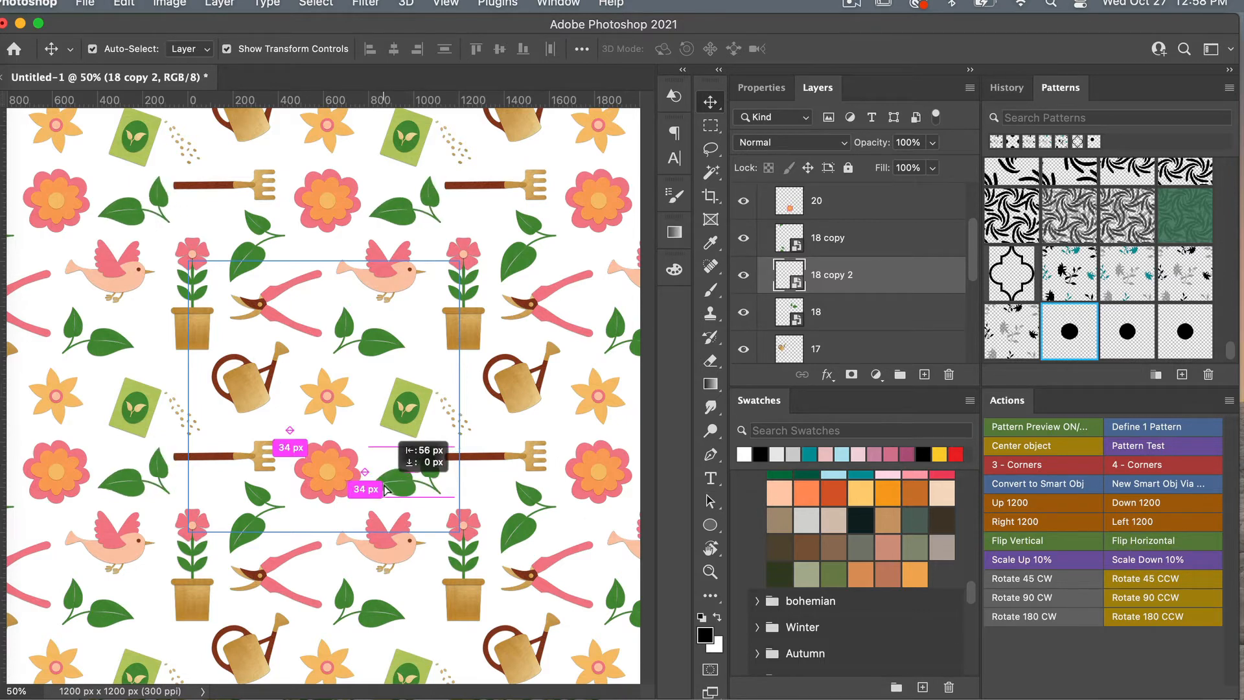
# Rotate the rake counterclockwise, starting with the Rotate 45 CCW action and settling on a tilt of -17.26°
pyautogui.click(509, 470)
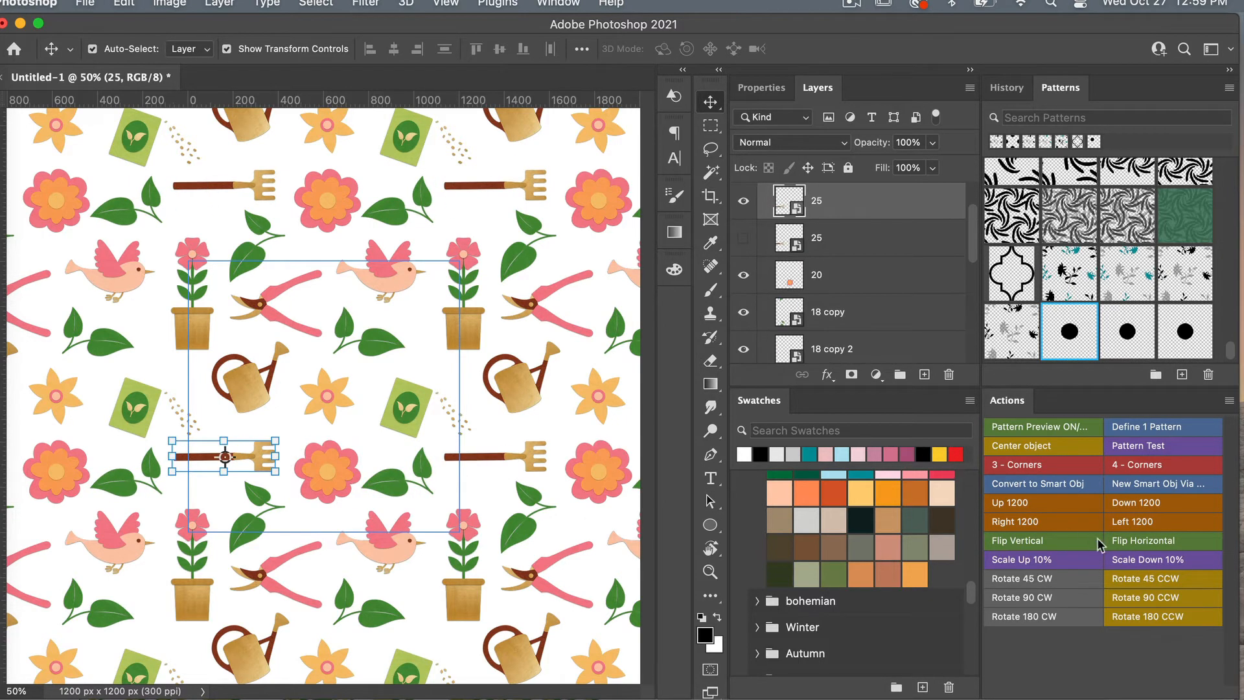
pyautogui.click(1160, 582)
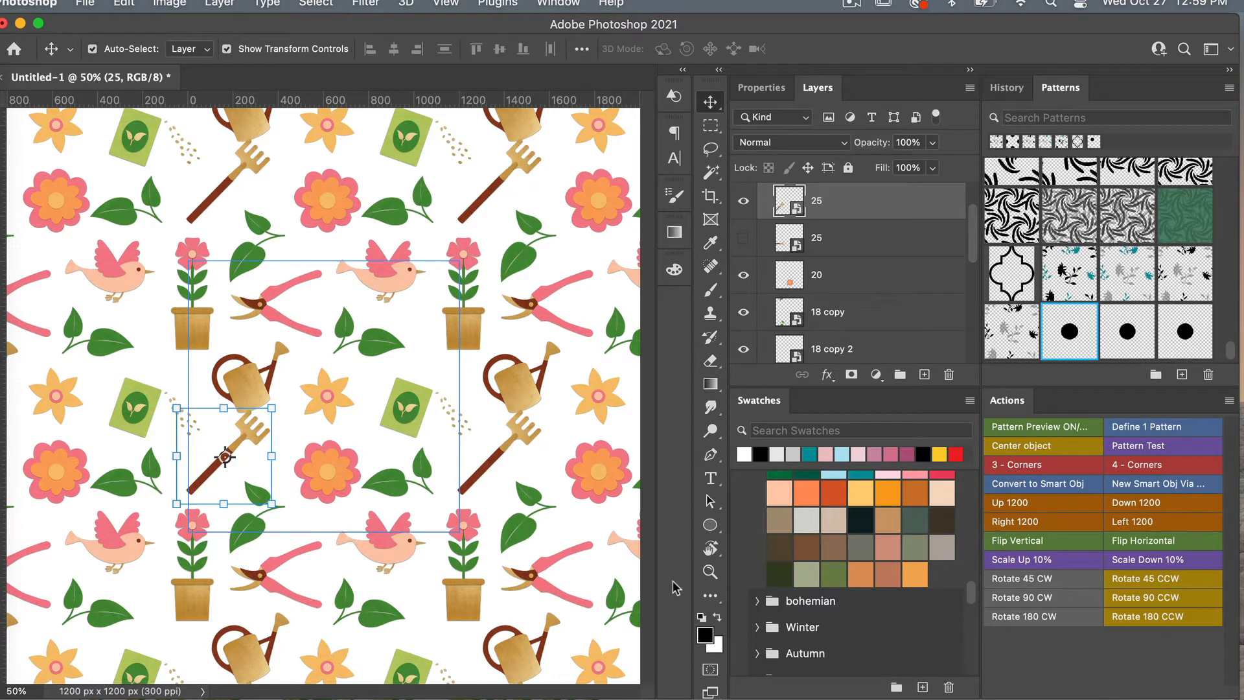
pyautogui.moveTo(226, 515); pyautogui.dragTo(198, 511)
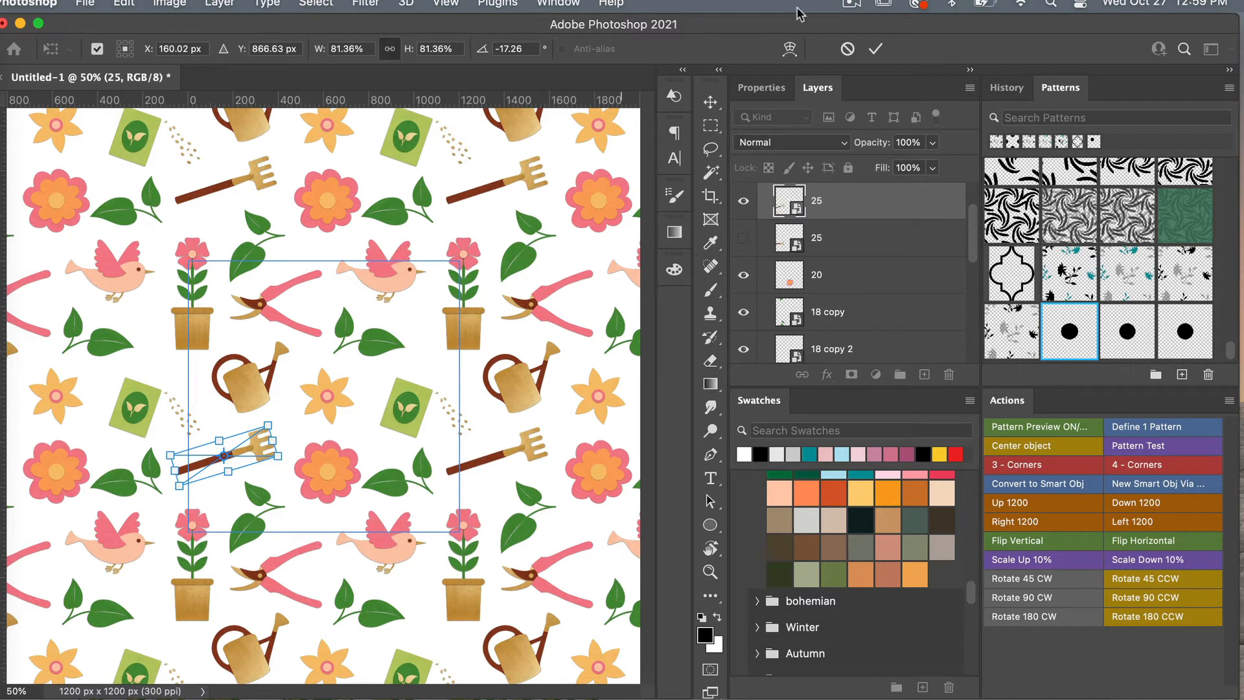
pyautogui.click(875, 49)
pyautogui.click(489, 490)
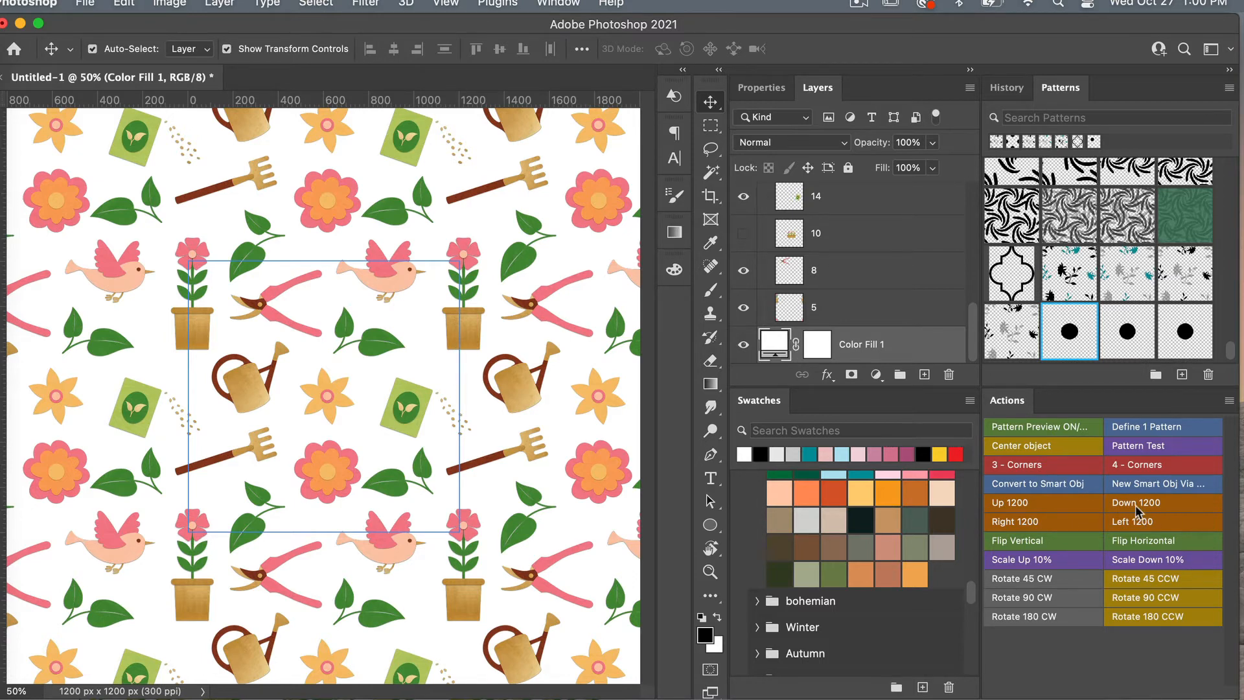
# Make an independent copy of the leaves beneath the bird with New Smart Obj Via Copy, hide the original, and open the copy's contents
pyautogui.click(382, 354)
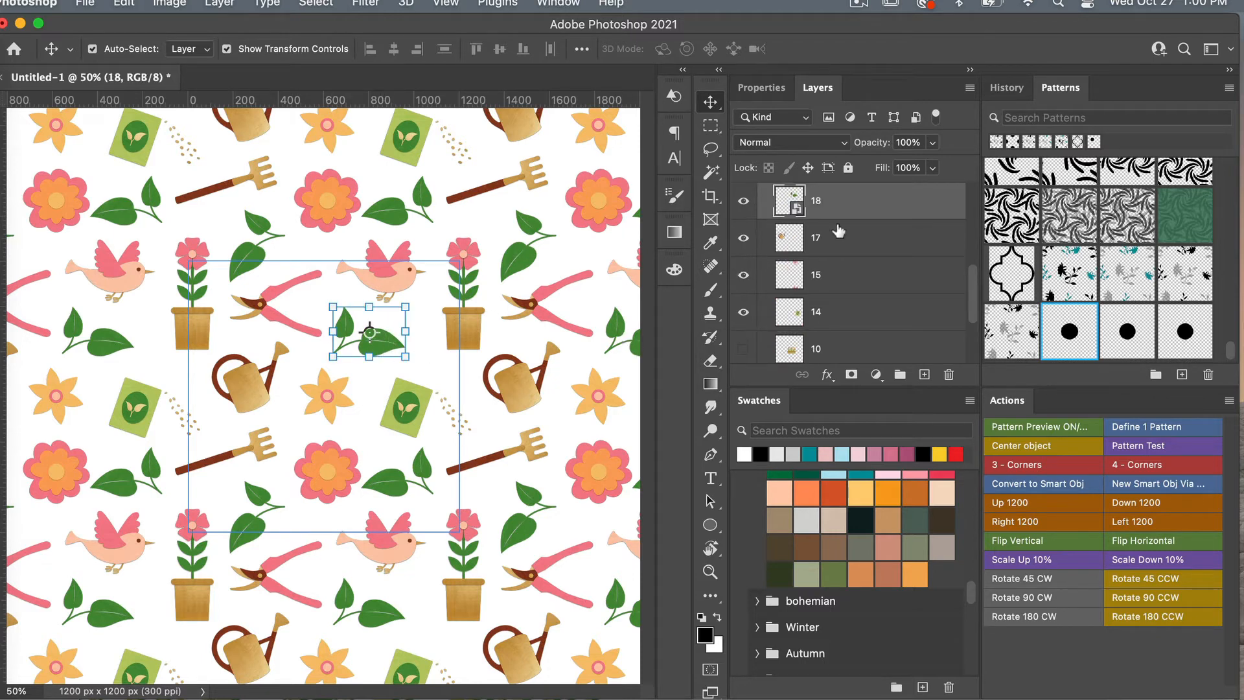
pyautogui.click(1136, 486)
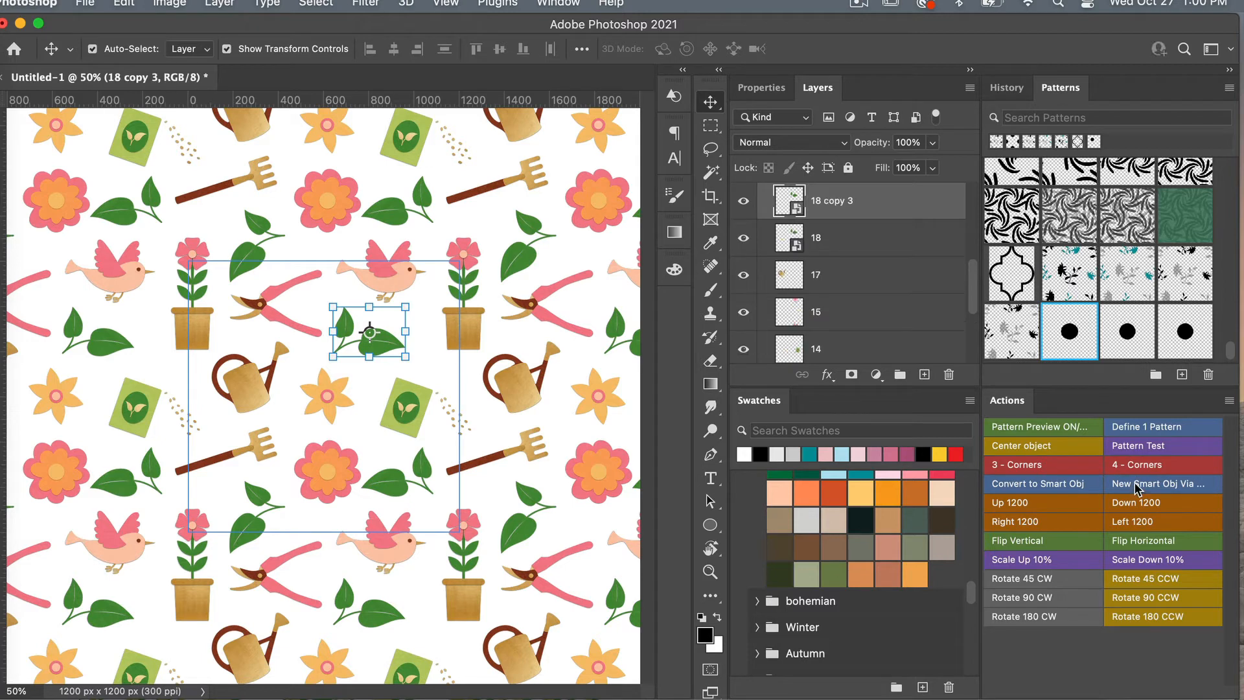
pyautogui.click(744, 238)
pyautogui.doubleClick(797, 206)
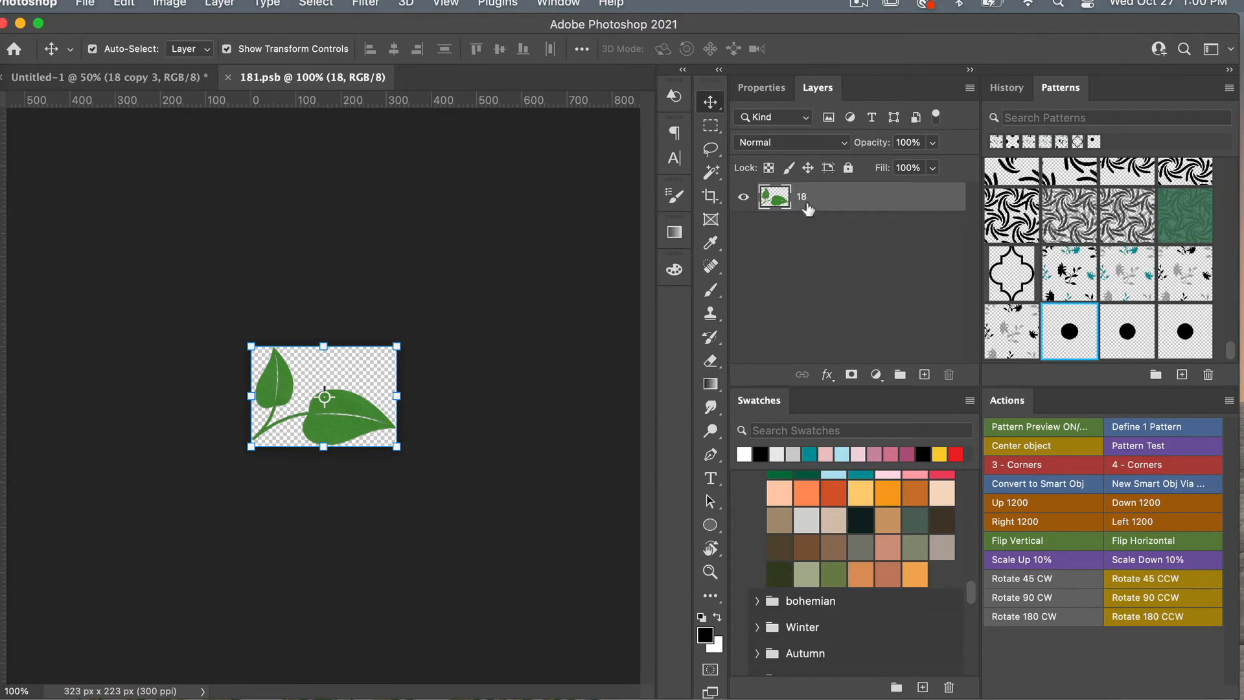
# Recolour the leaves with a clipped green solid colour fill layer (hue 151°), and save and close the smart object's contents
pyautogui.click(876, 374)
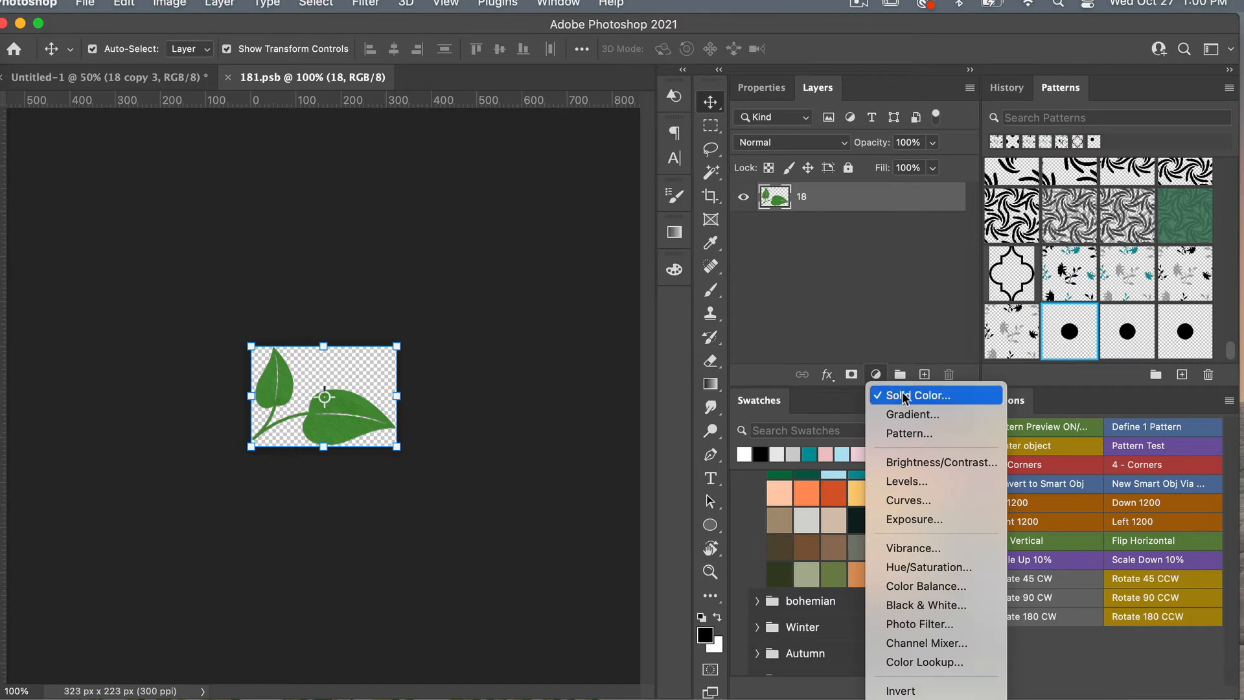
pyautogui.click(906, 396)
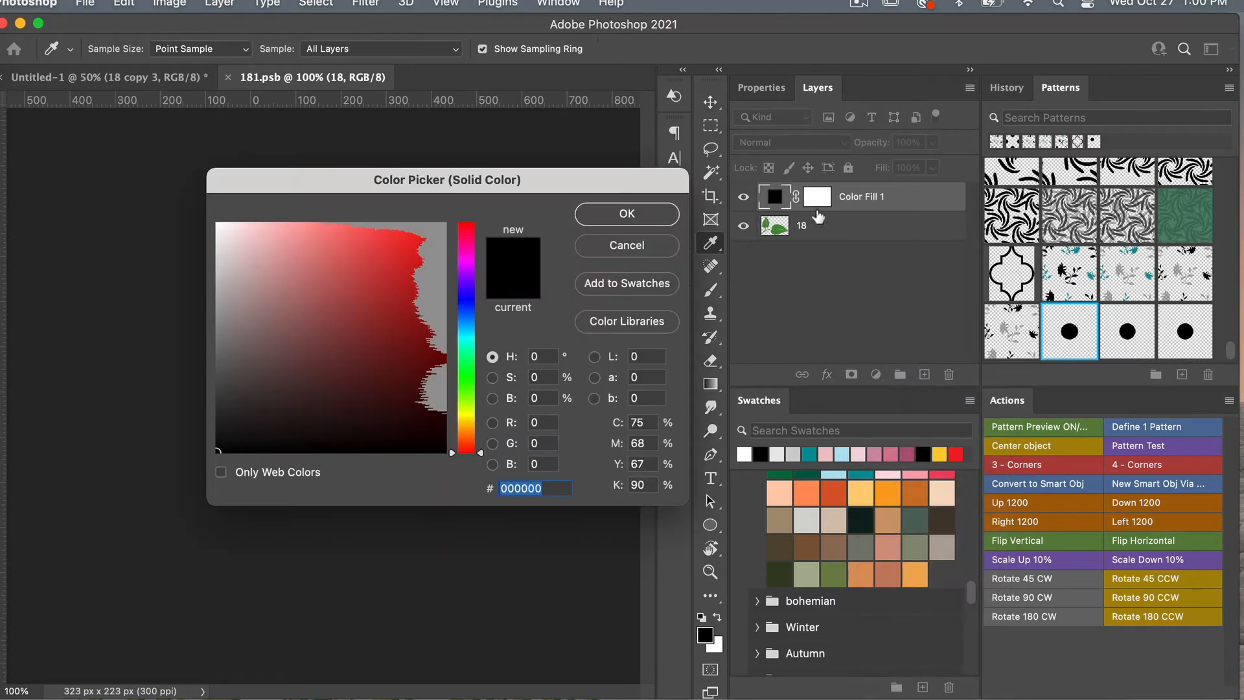
pyautogui.click(466, 356)
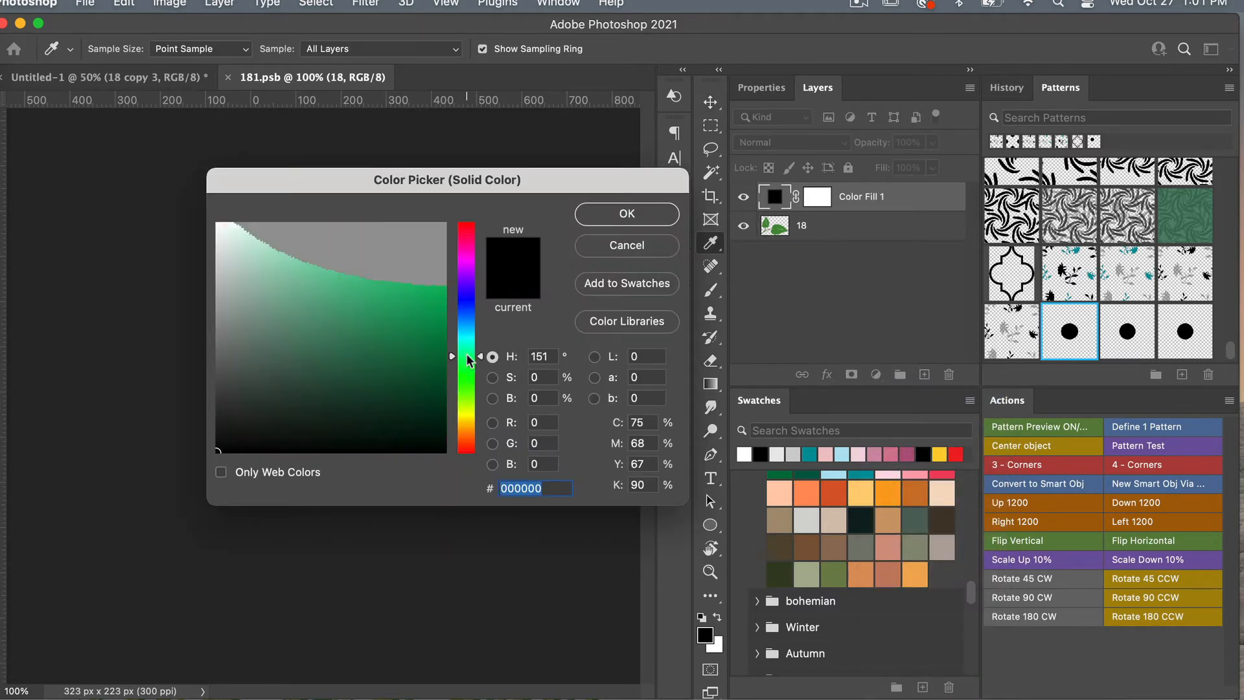
pyautogui.click(394, 303)
pyautogui.click(619, 220)
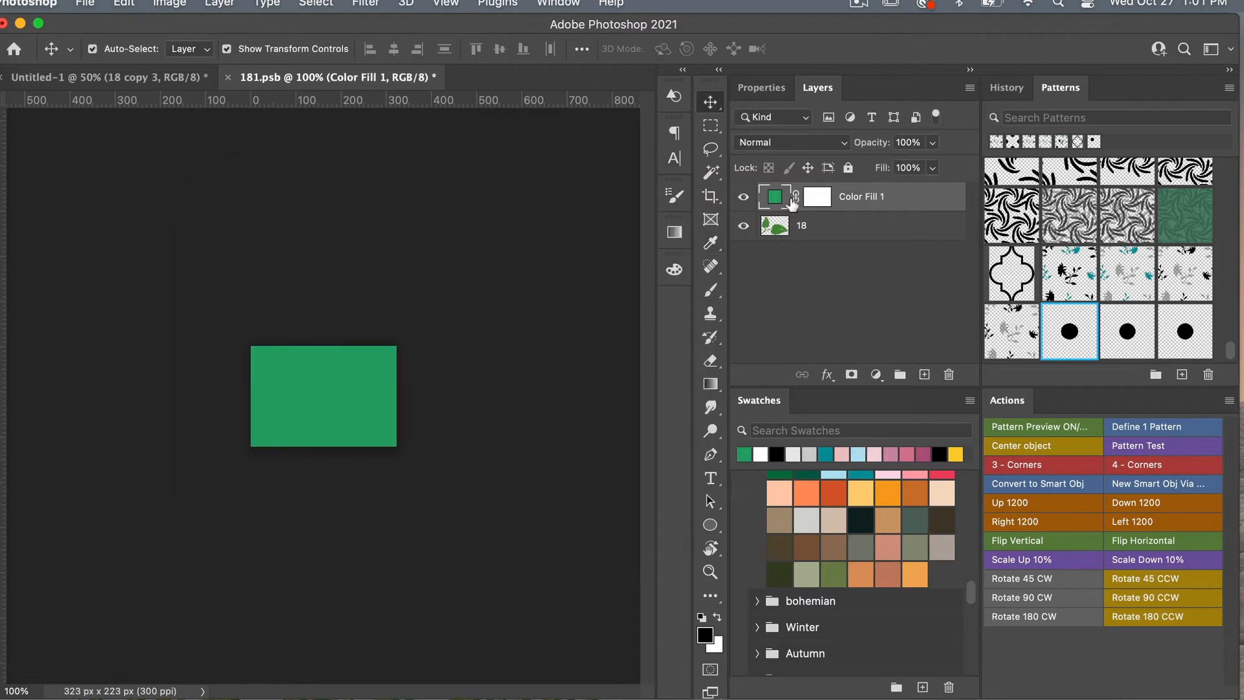
pyautogui.keyDown('alt'); pyautogui.click(803, 218); pyautogui.keyUp('alt')
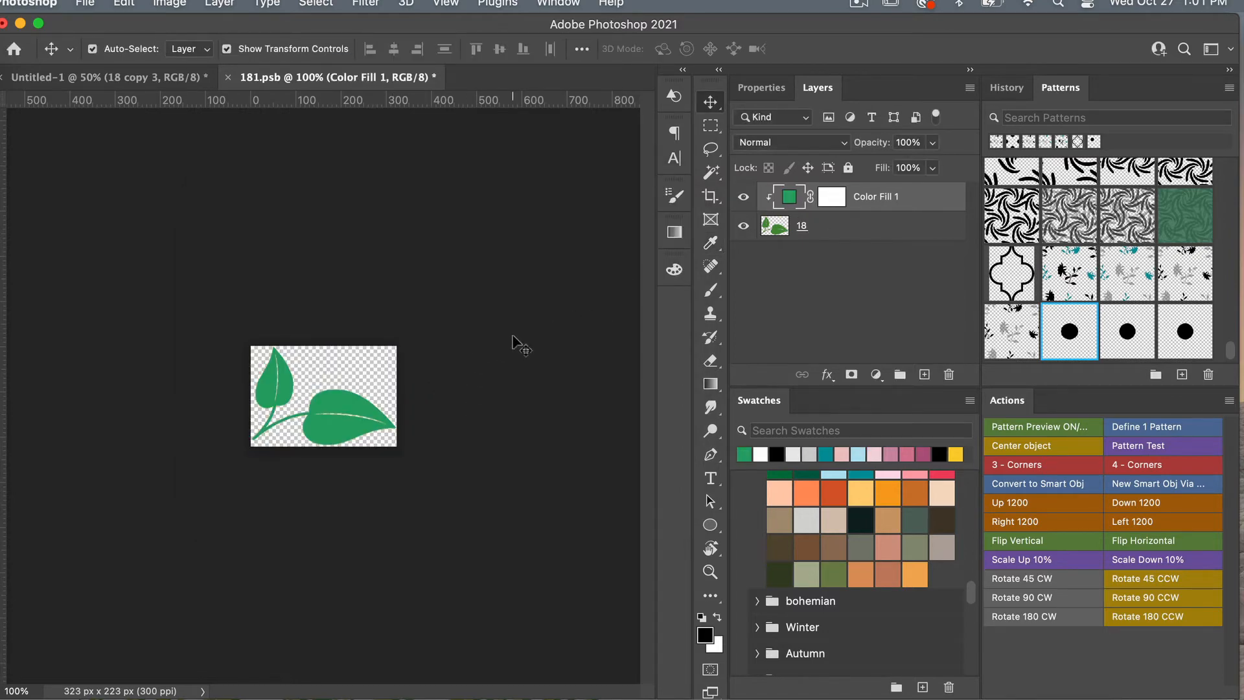
pyautogui.press('super+s')
pyautogui.press('super+w')
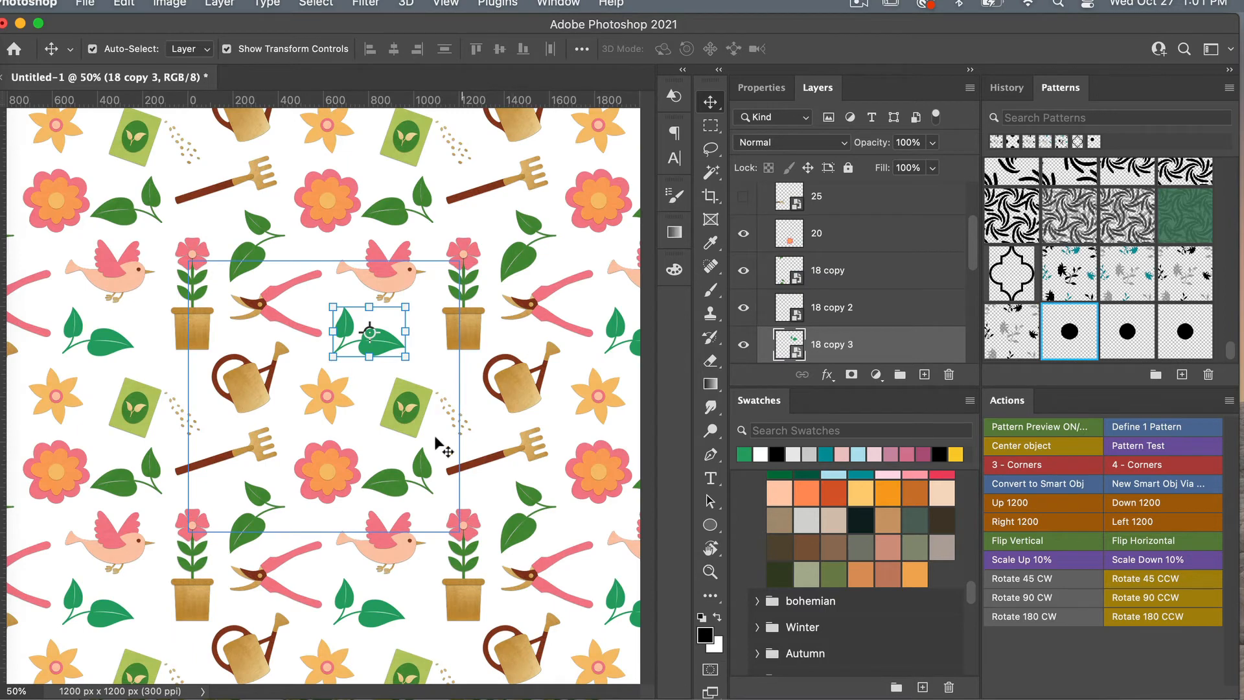
# Hide the recoloured leaves copy beneath the bird and show the original leaves layer again
pyautogui.click(438, 365)
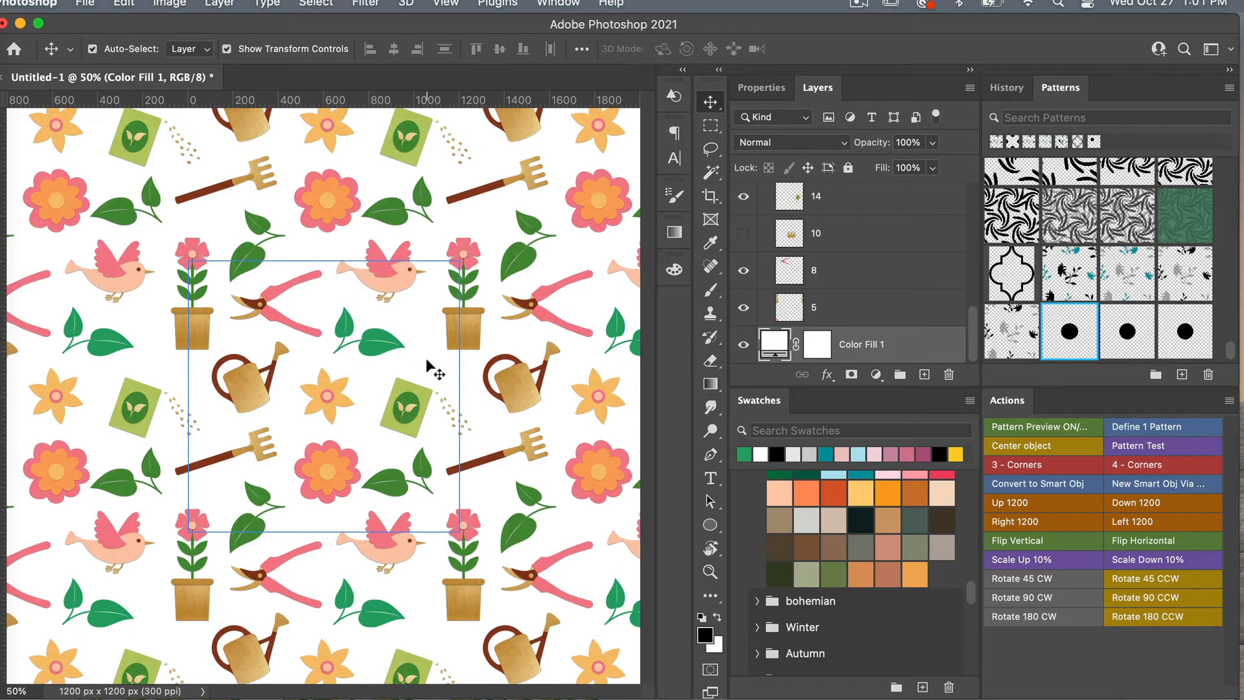
pyautogui.click(388, 344)
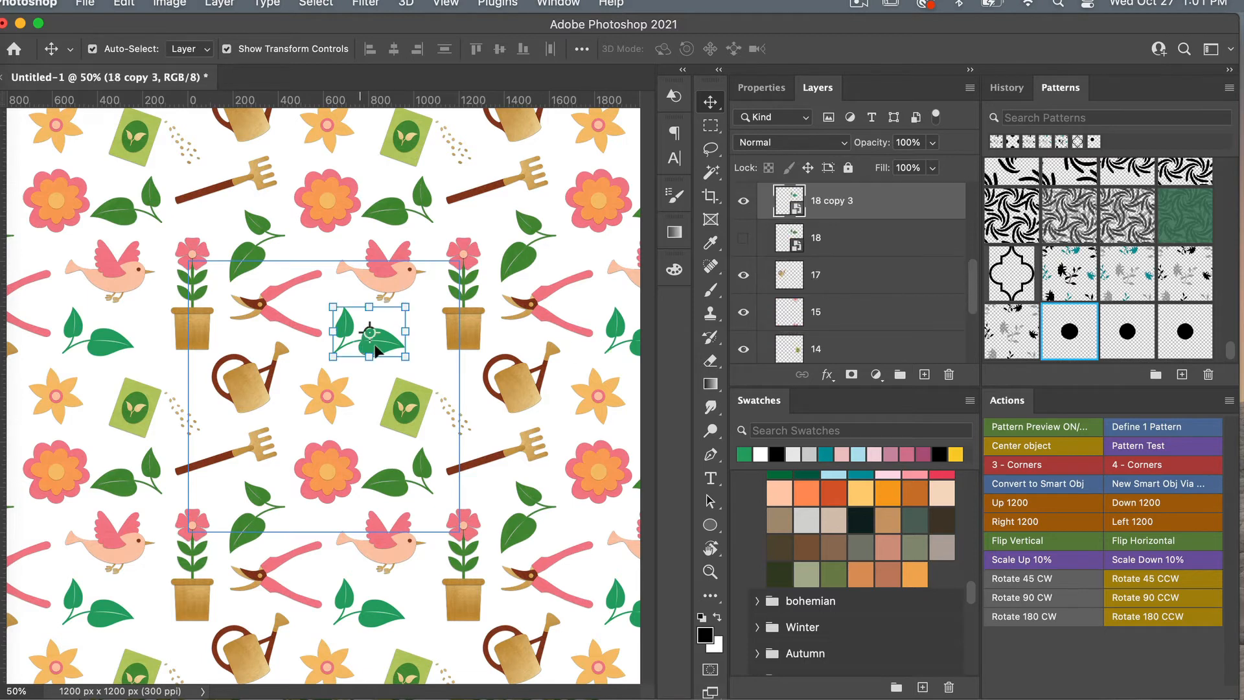
pyautogui.click(744, 201)
pyautogui.click(744, 238)
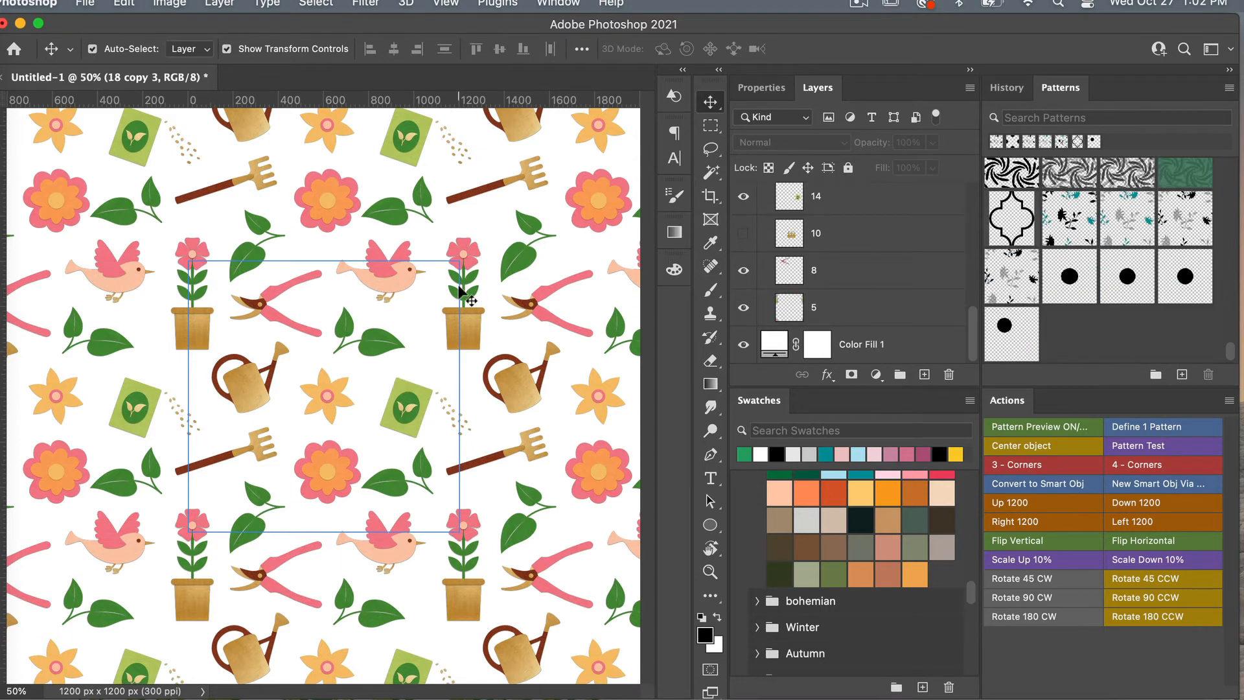
# Hide the white background fill and save the gardening artwork as a transparent pattern with the Define 1 Pattern action
pyautogui.click(744, 345)
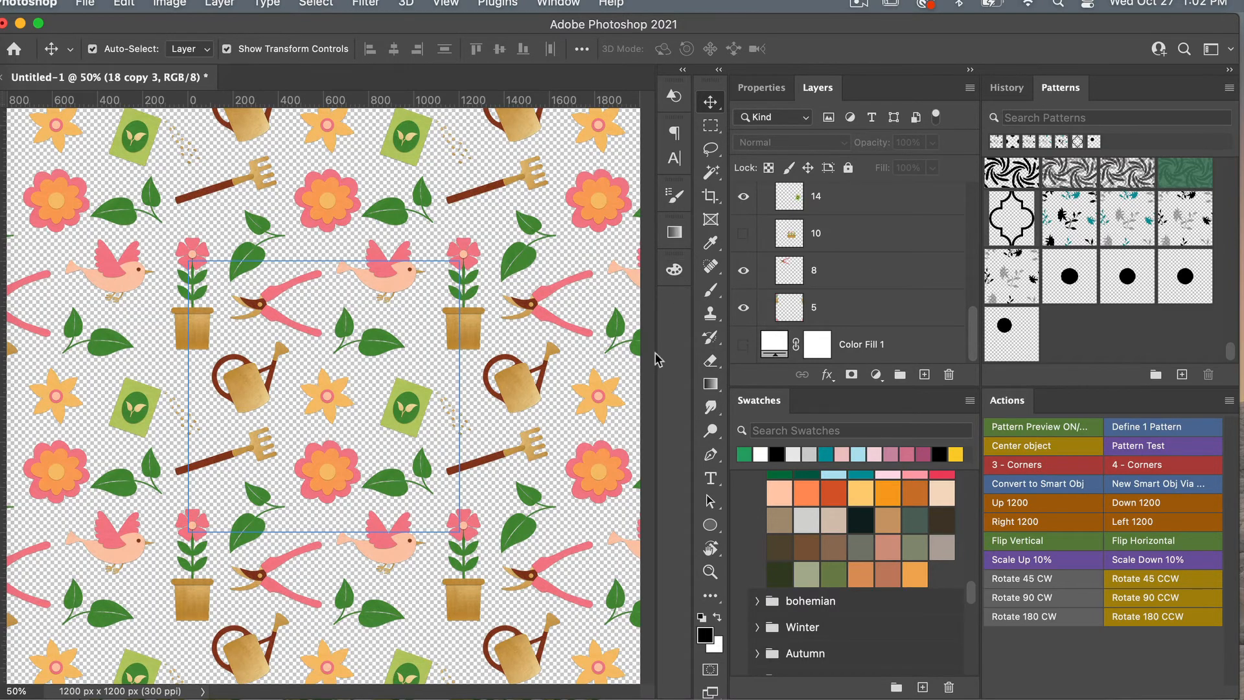
pyautogui.click(1193, 432)
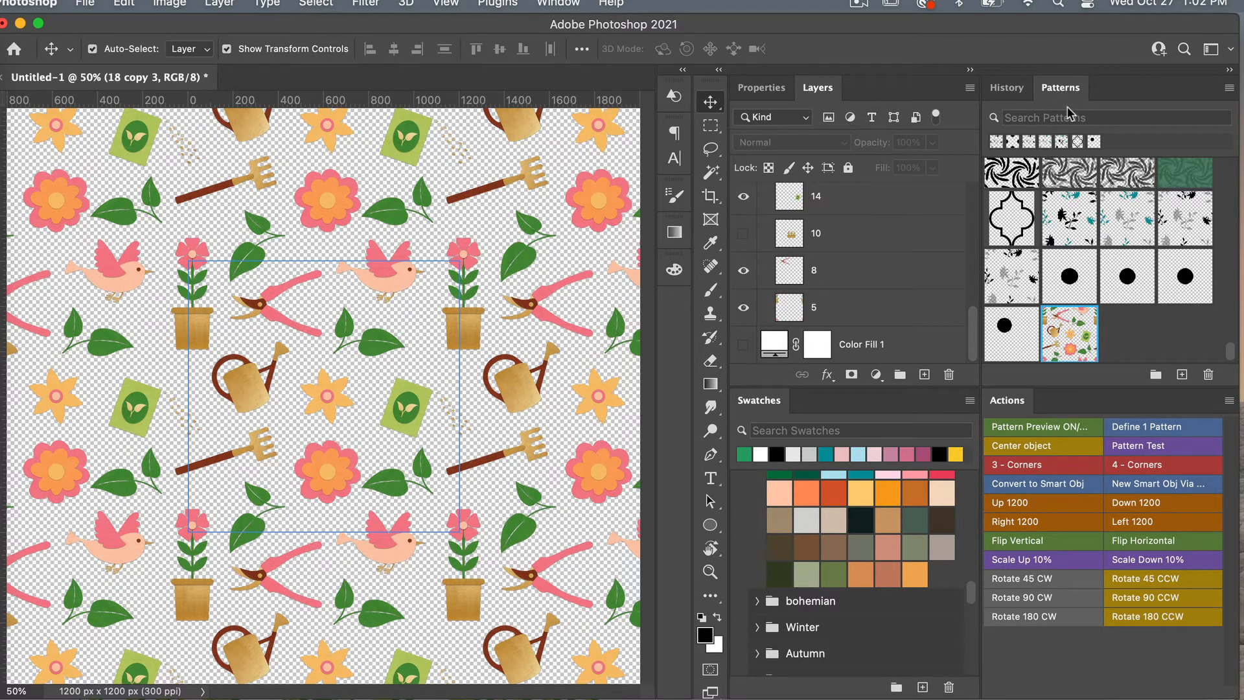
pyautogui.click(558, 4)
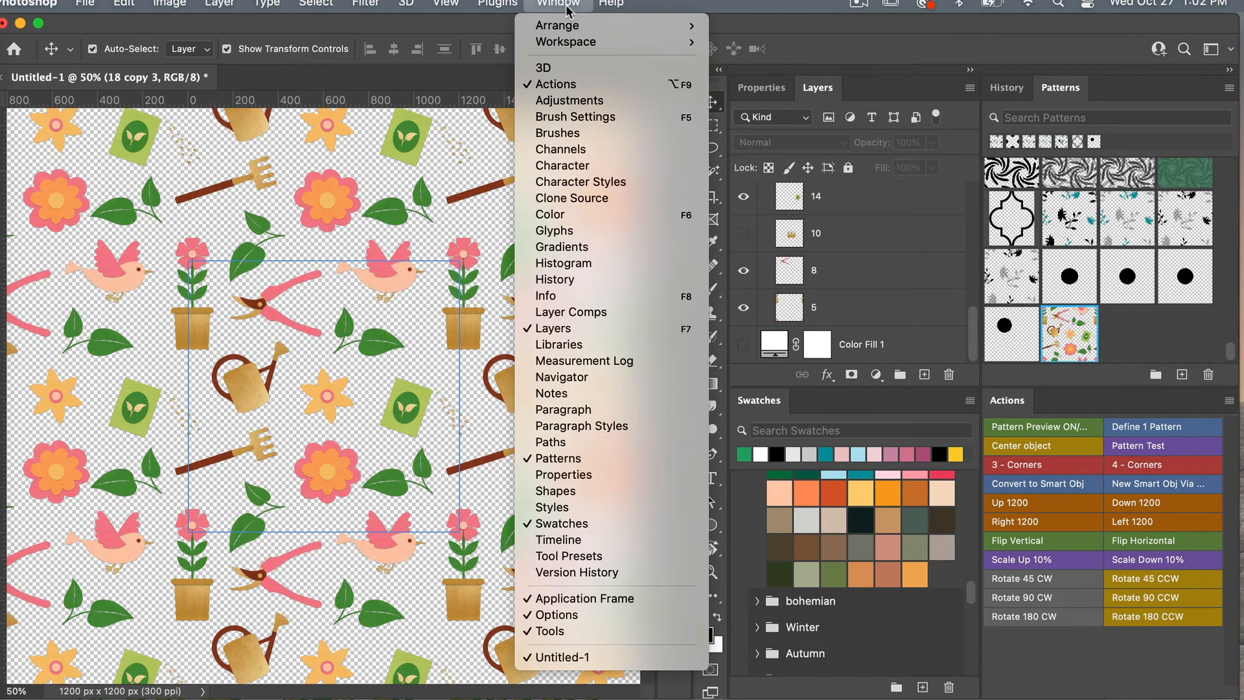
pyautogui.click(1145, 343)
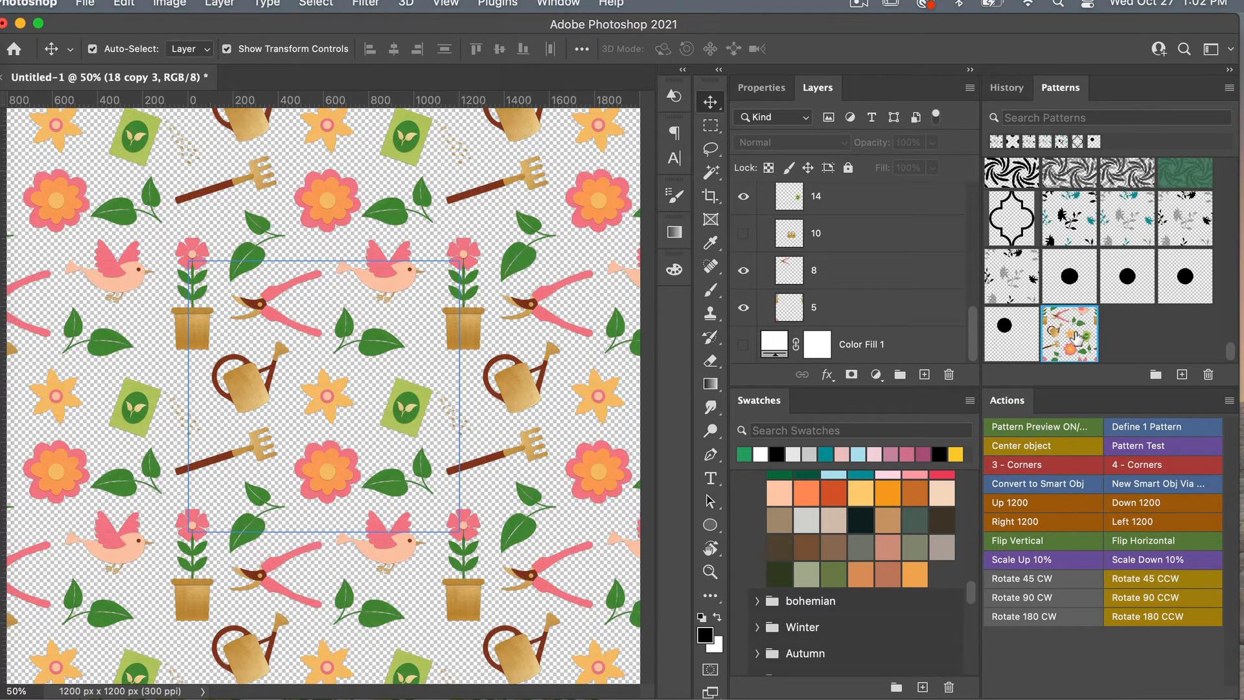
# Create a new transparent document of 3600 x 3600 pixels at 300 ppi
pyautogui.click(86, 8)
pyautogui.click(91, 25)
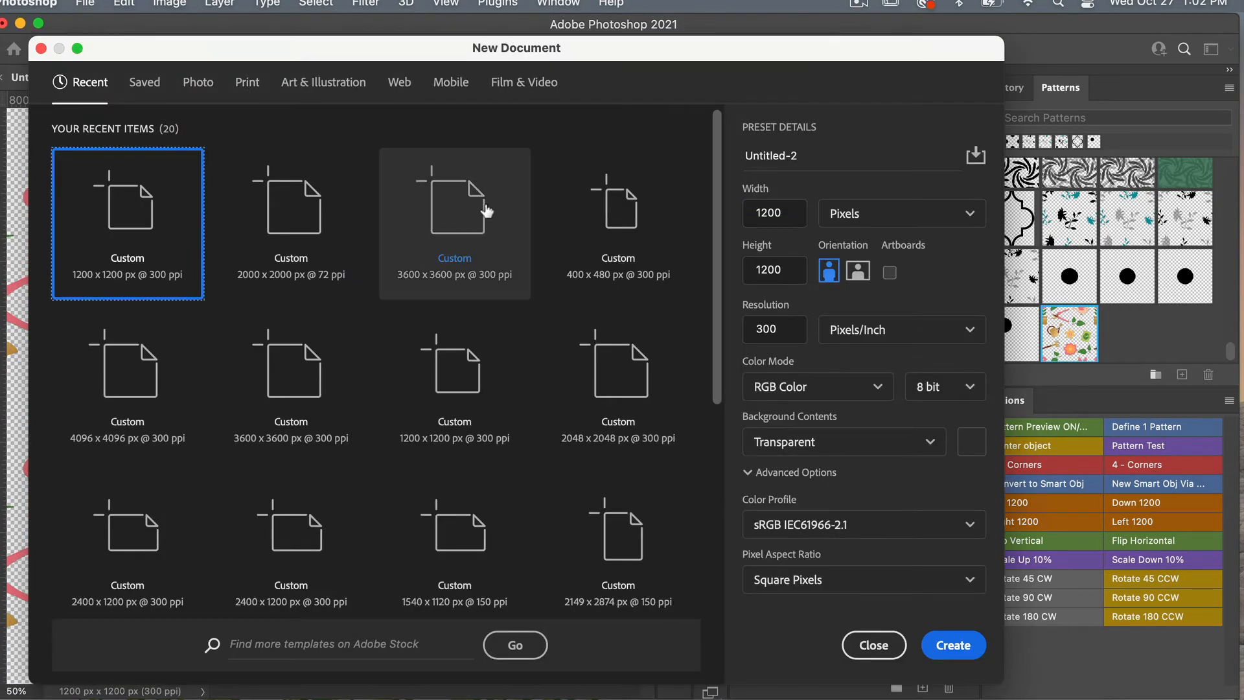
pyautogui.click(464, 193)
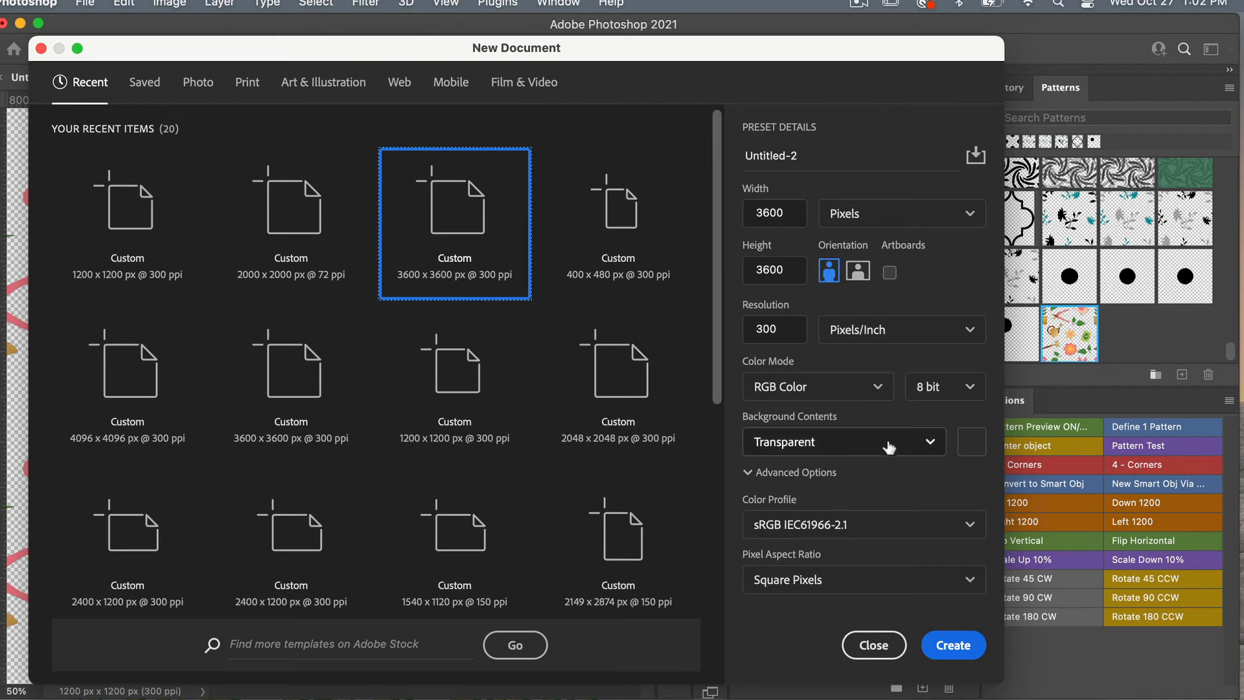
pyautogui.click(950, 645)
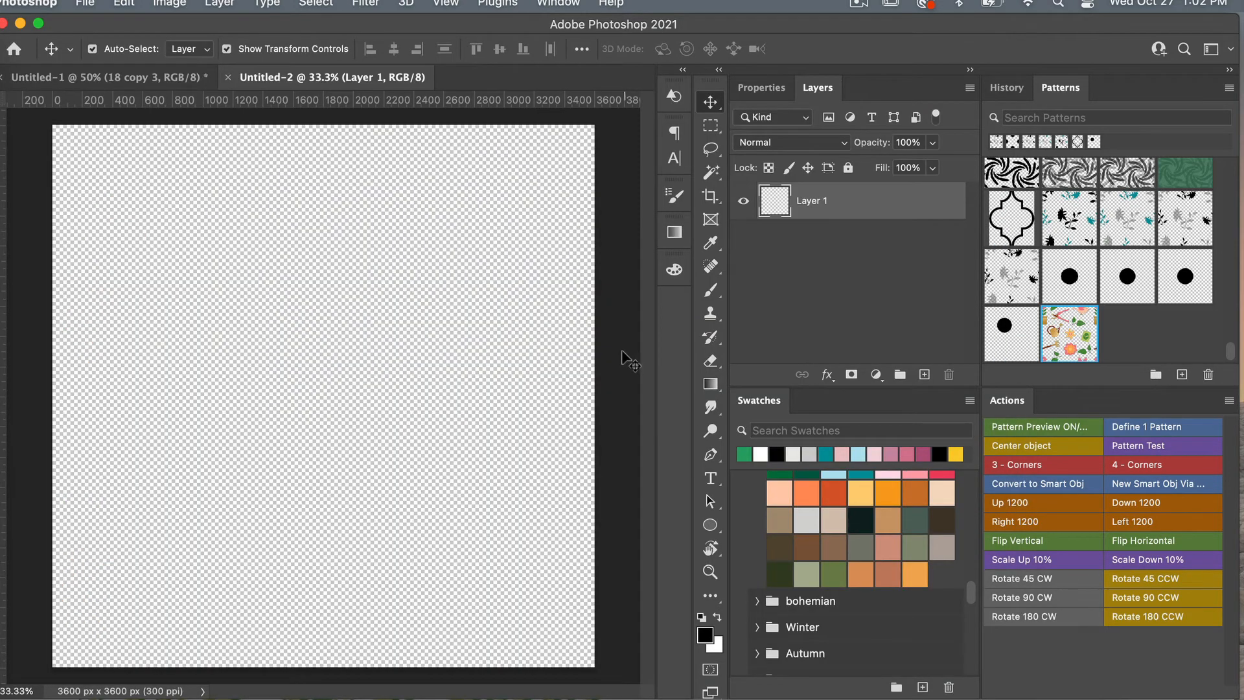
# Run the Pattern Test action, apply the gardening pattern to the pattern fill layer, and hide the black colour fill above it
pyautogui.click(1162, 450)
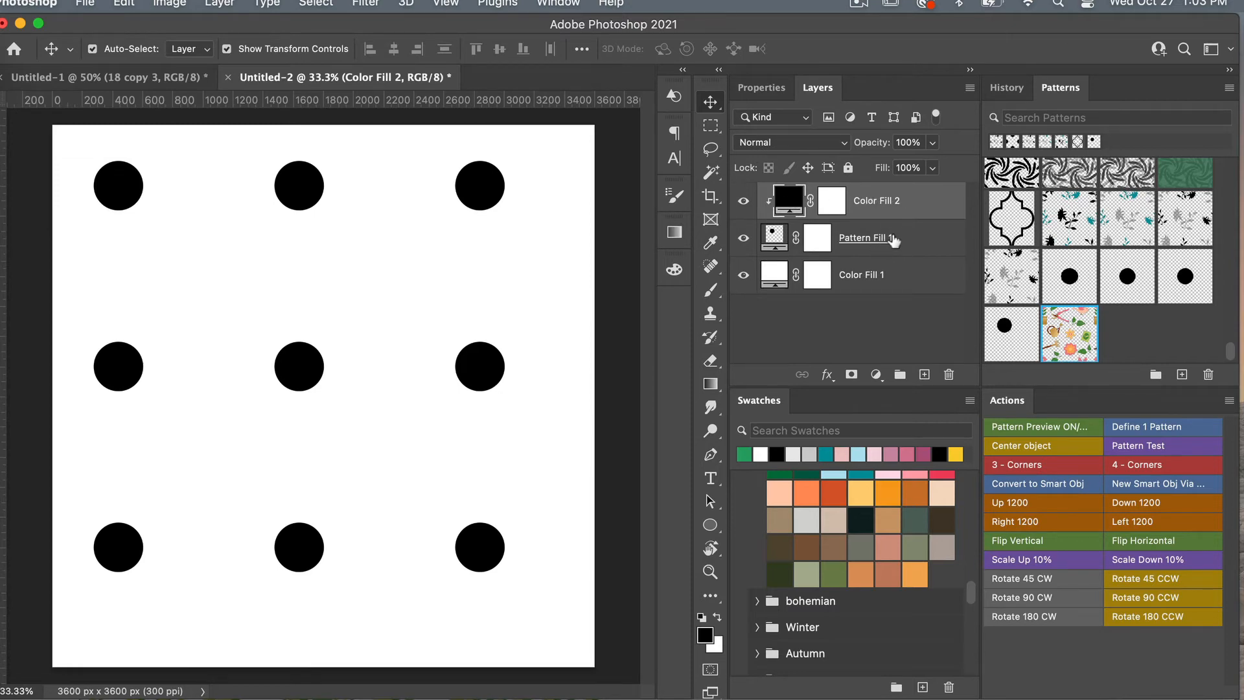
pyautogui.click(893, 240)
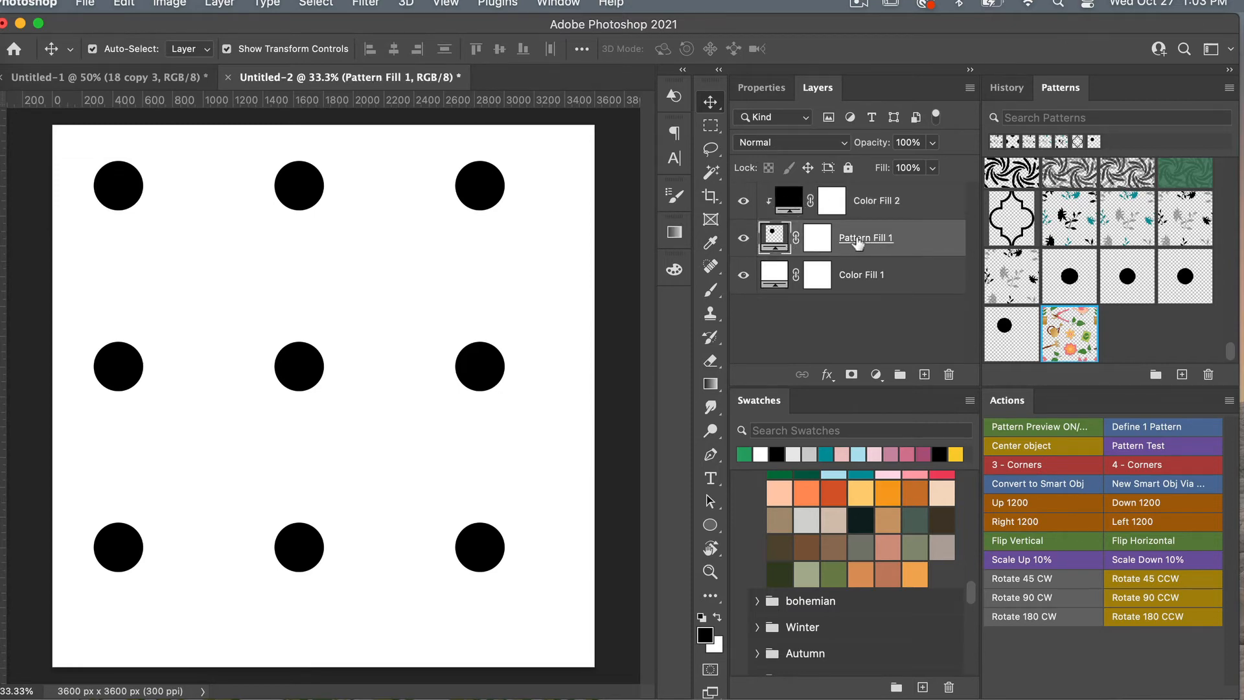
pyautogui.click(1070, 332)
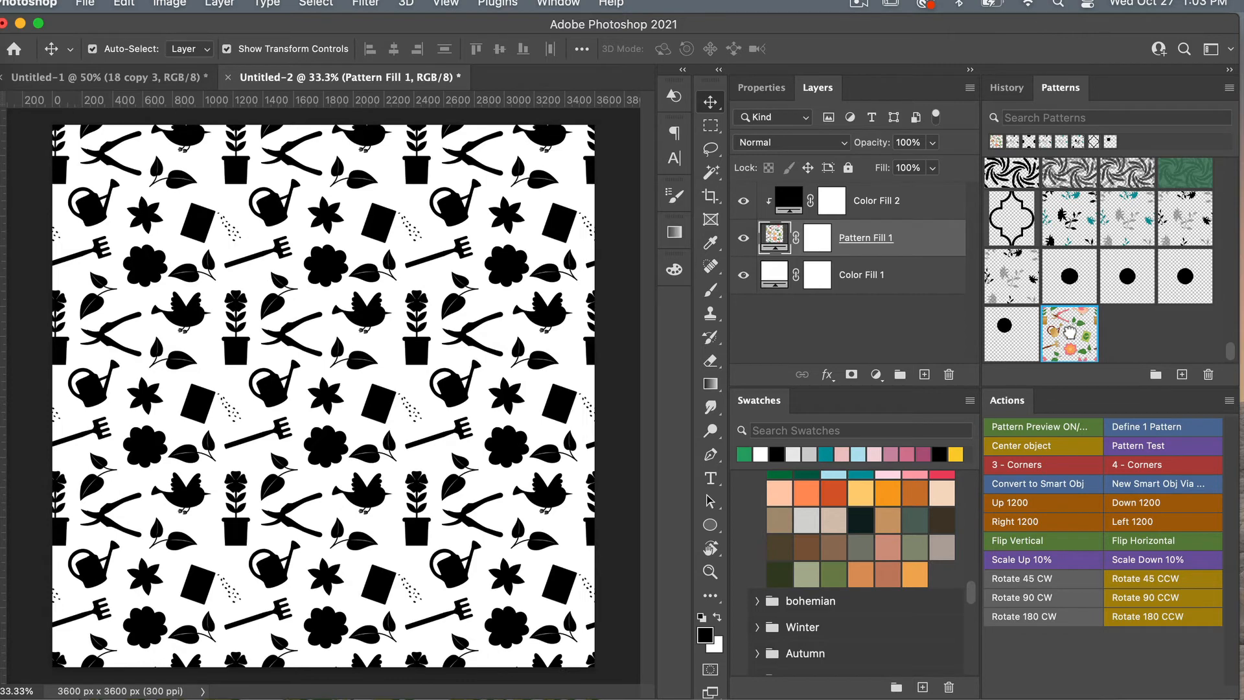
pyautogui.click(744, 201)
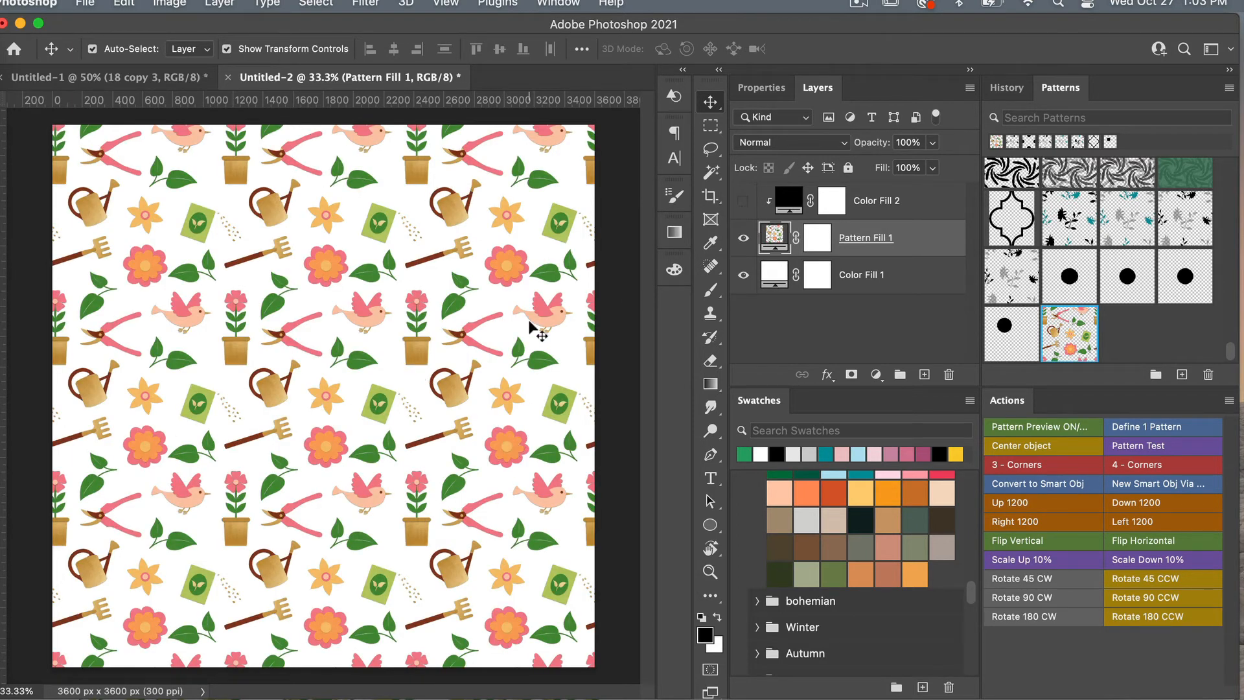
# Try pink (#e3a3a3), near-black and dark red (#792f2f) backgrounds on the lowest colour fill layer, and restore white
pyautogui.click(874, 280)
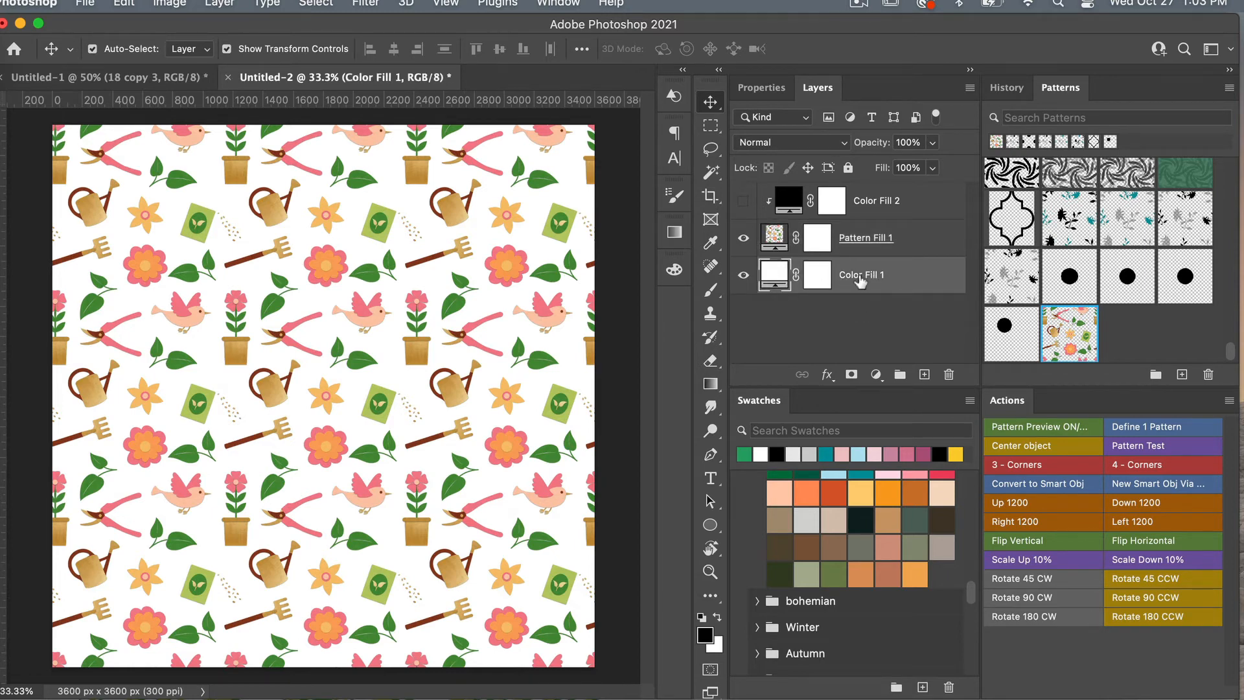
pyautogui.doubleClick(776, 277)
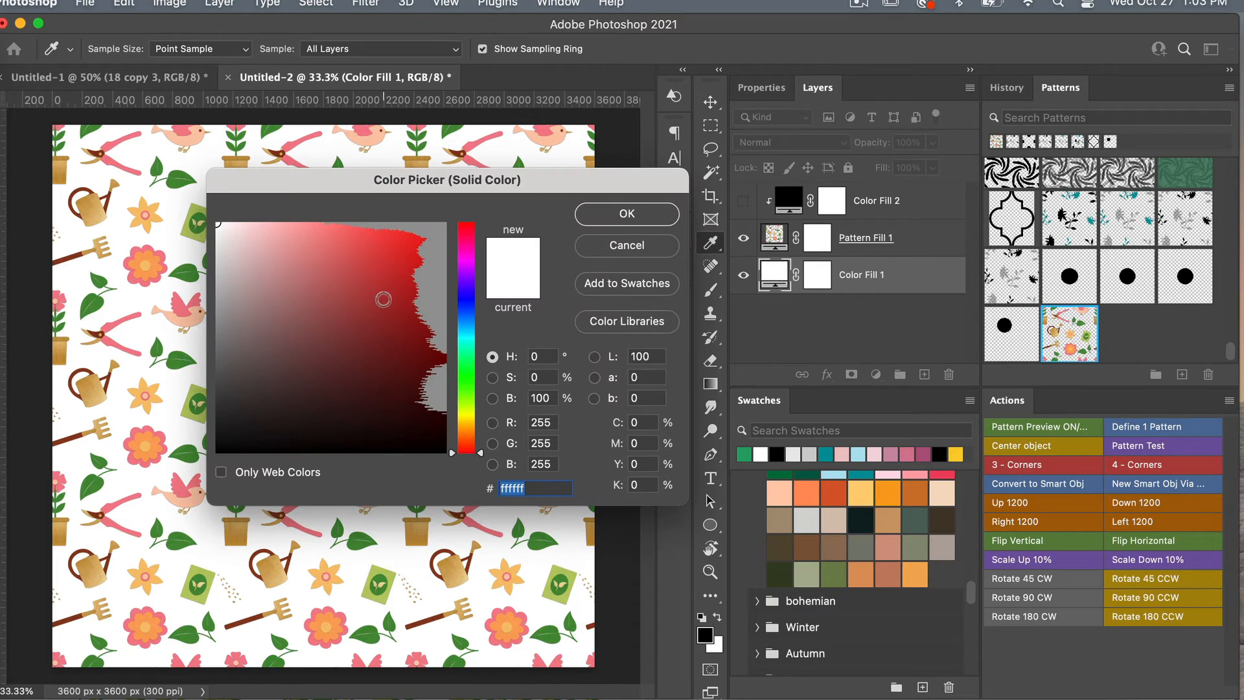
pyautogui.click(347, 259)
pyautogui.click(299, 323)
pyautogui.click(281, 247)
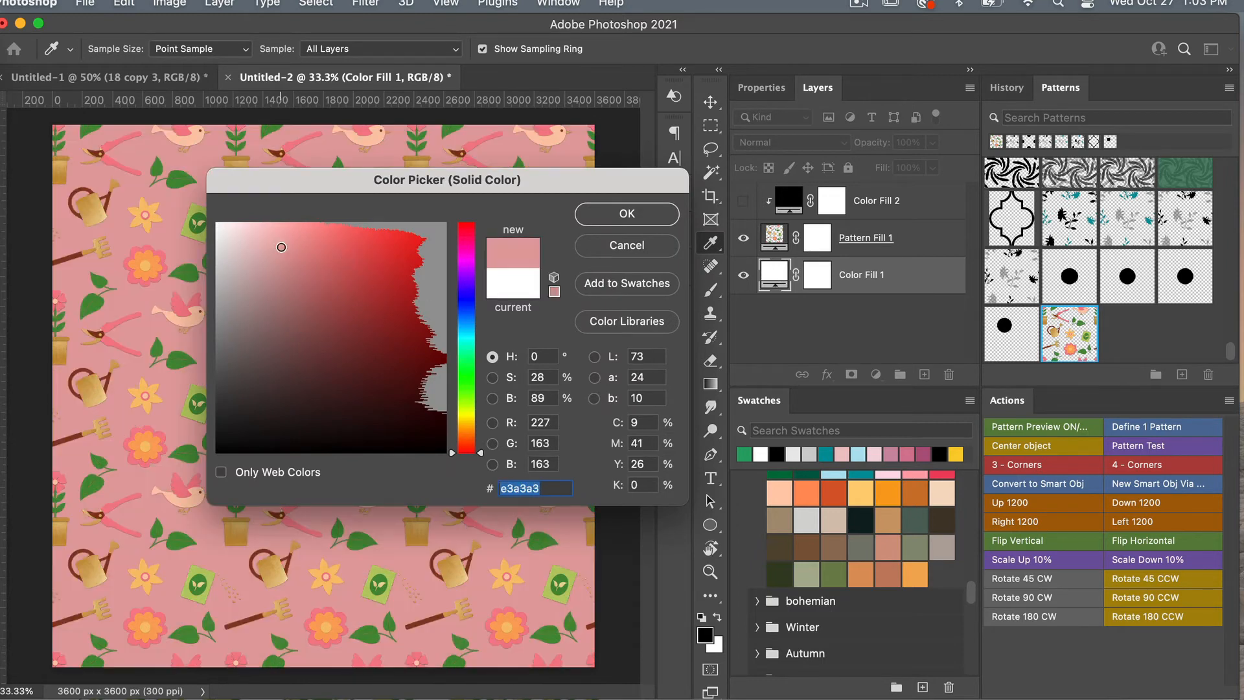
pyautogui.click(253, 277)
pyautogui.click(271, 357)
pyautogui.click(348, 416)
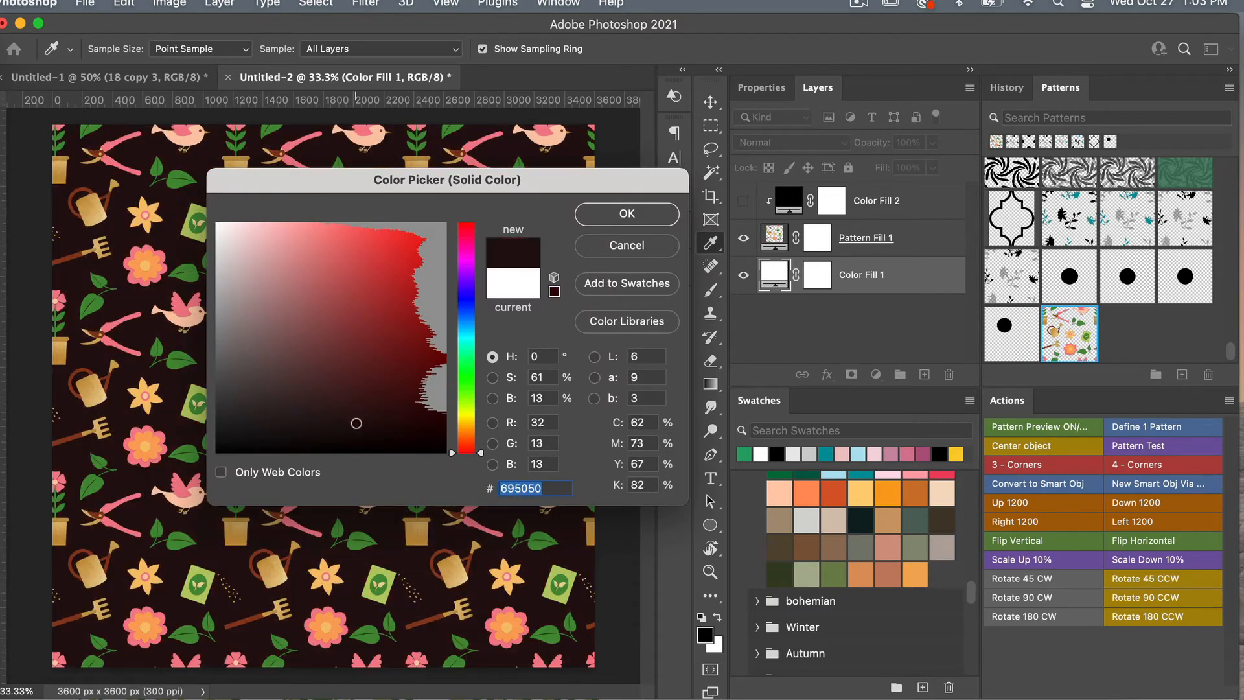
pyautogui.click(357, 344)
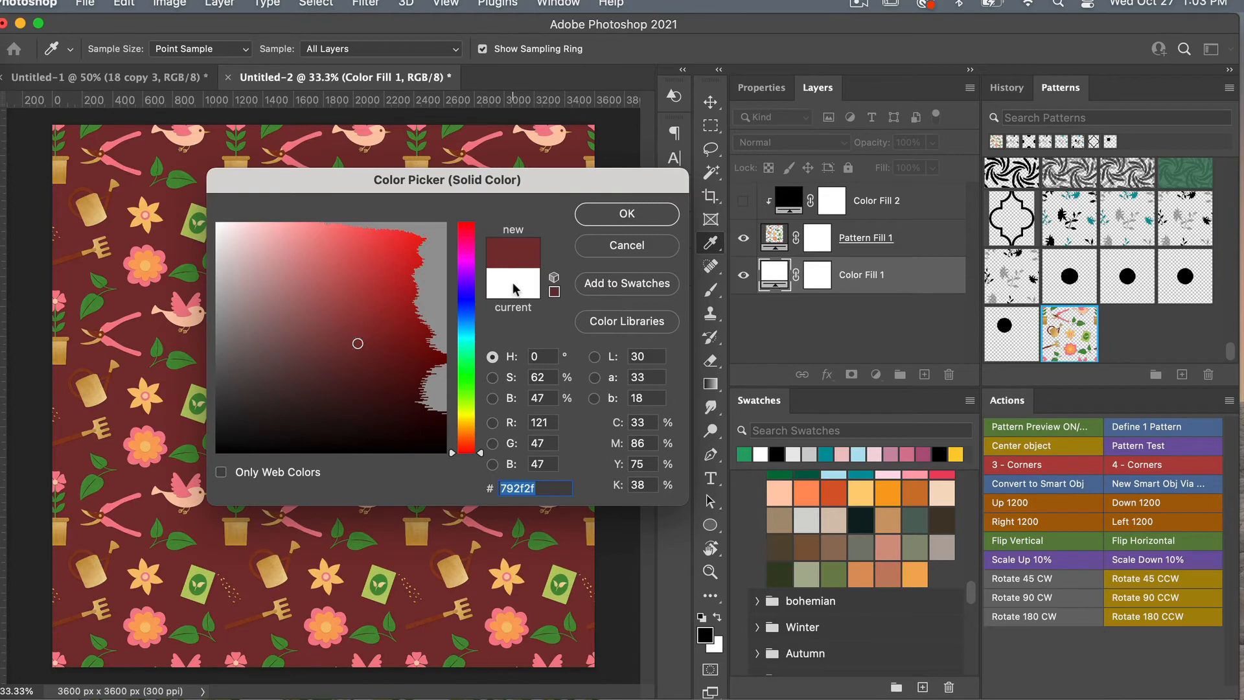
pyautogui.click(514, 288)
pyautogui.click(627, 214)
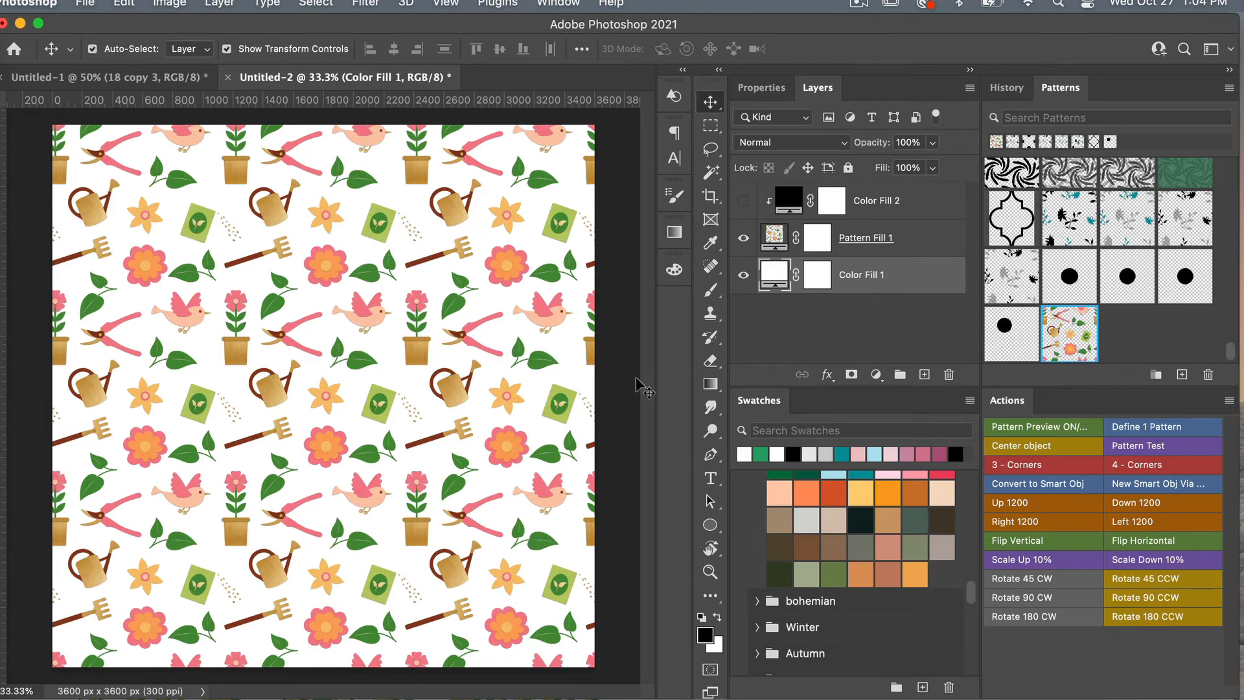
# Return to the 1200 px pattern tile document, show its white background fill, and turn off the pattern preview
pyautogui.click(155, 85)
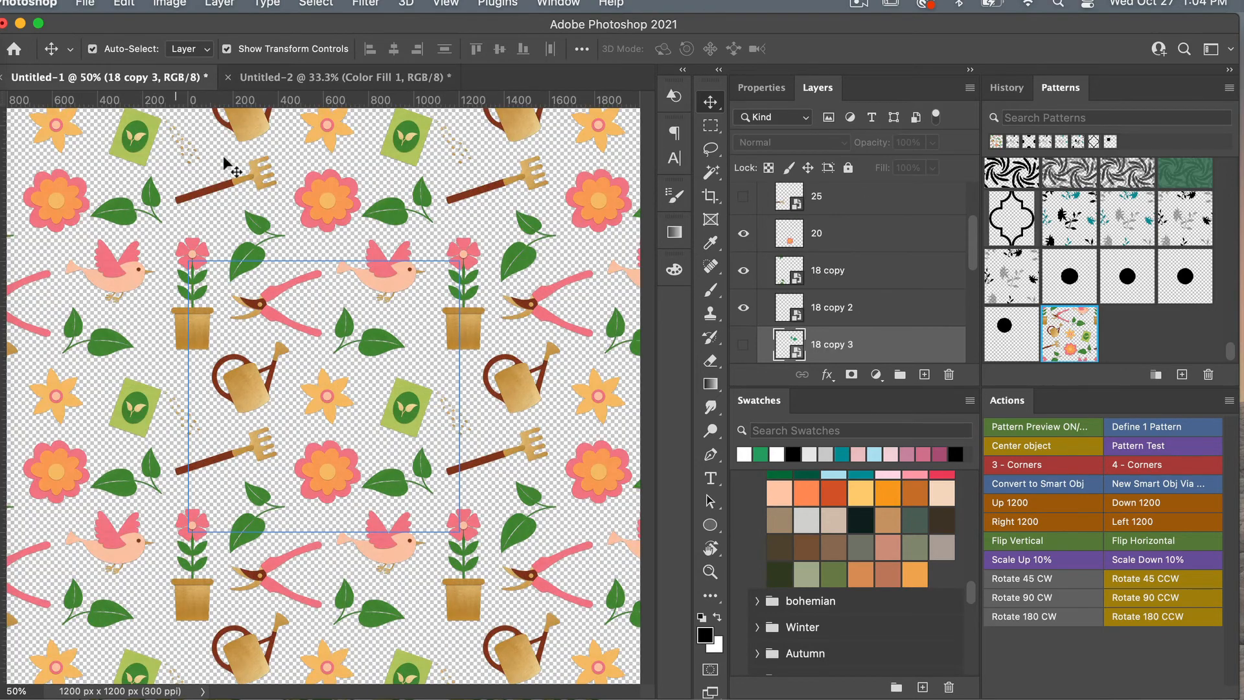
pyautogui.scroll(-1, 829, 330)
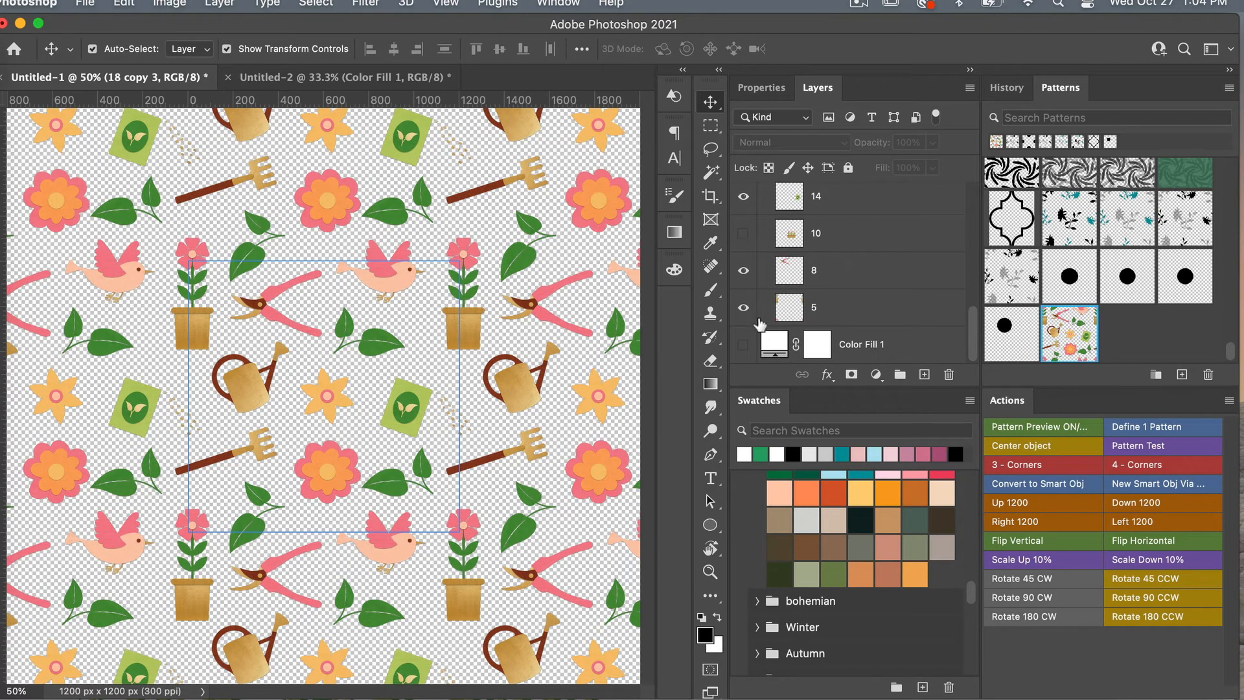
pyautogui.click(743, 344)
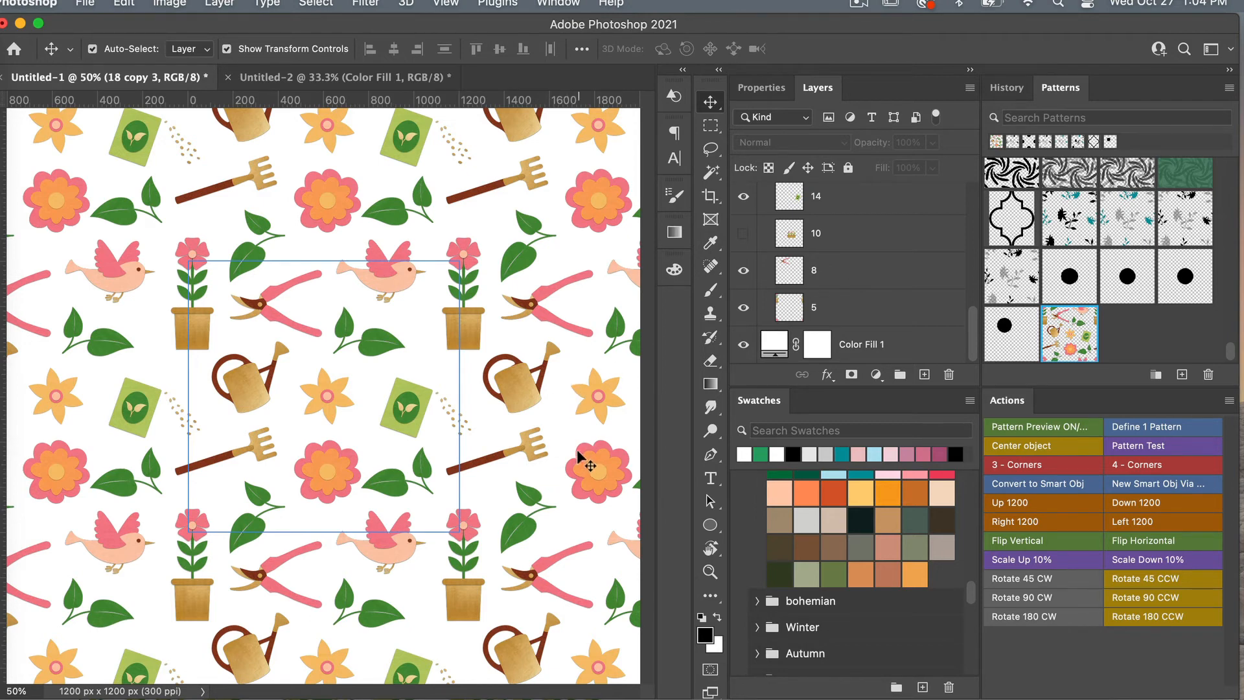
pyautogui.click(1063, 428)
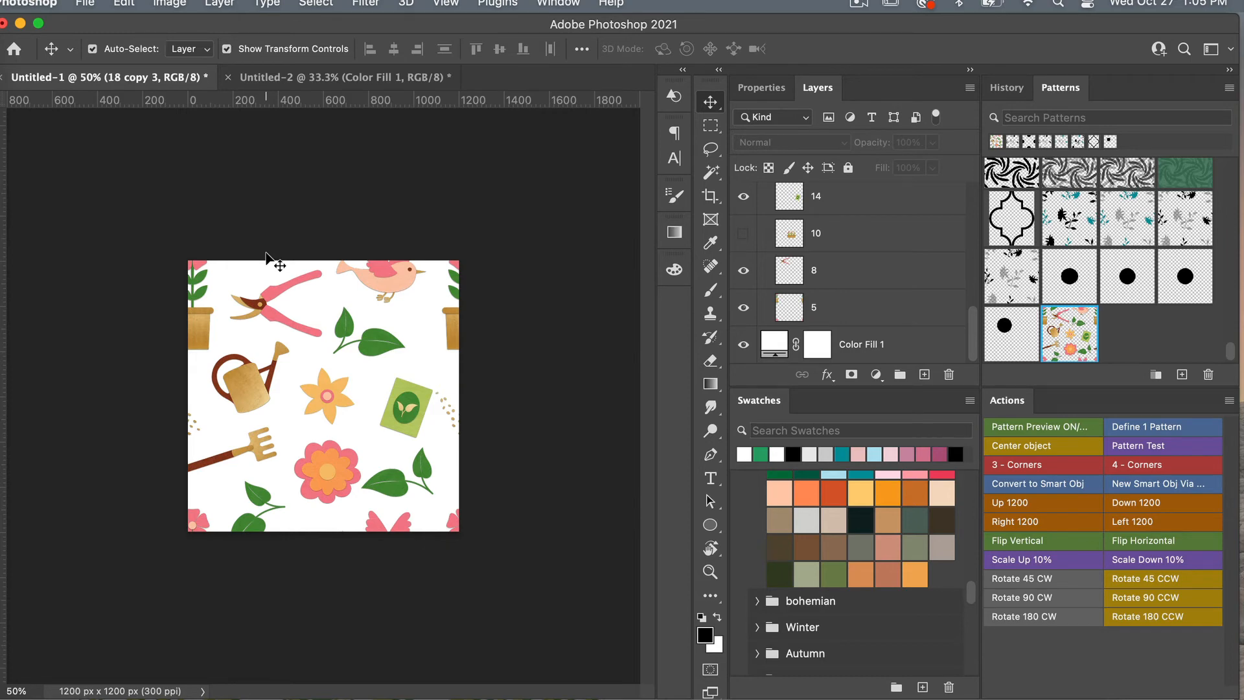
pyautogui.click(504, 361)
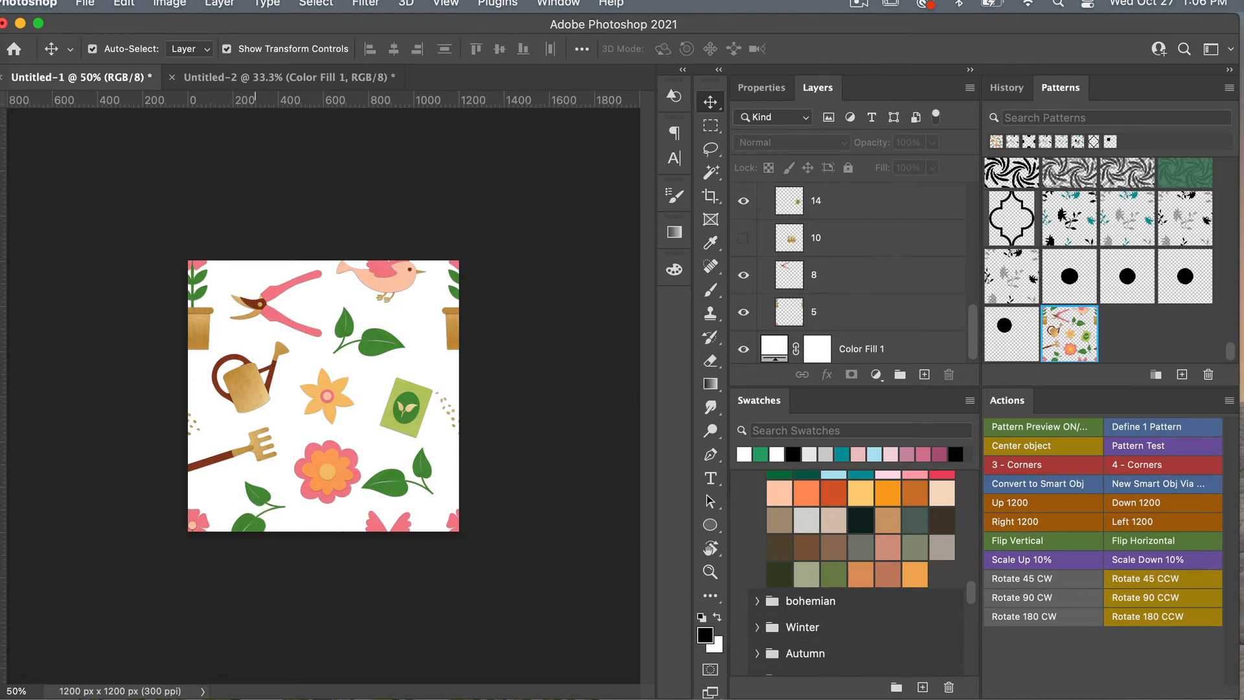
# Copy the leaves crossing the tile's lower edge with Up 1200 and the rake crossing its left edge with Right 1200
pyautogui.click(260, 501)
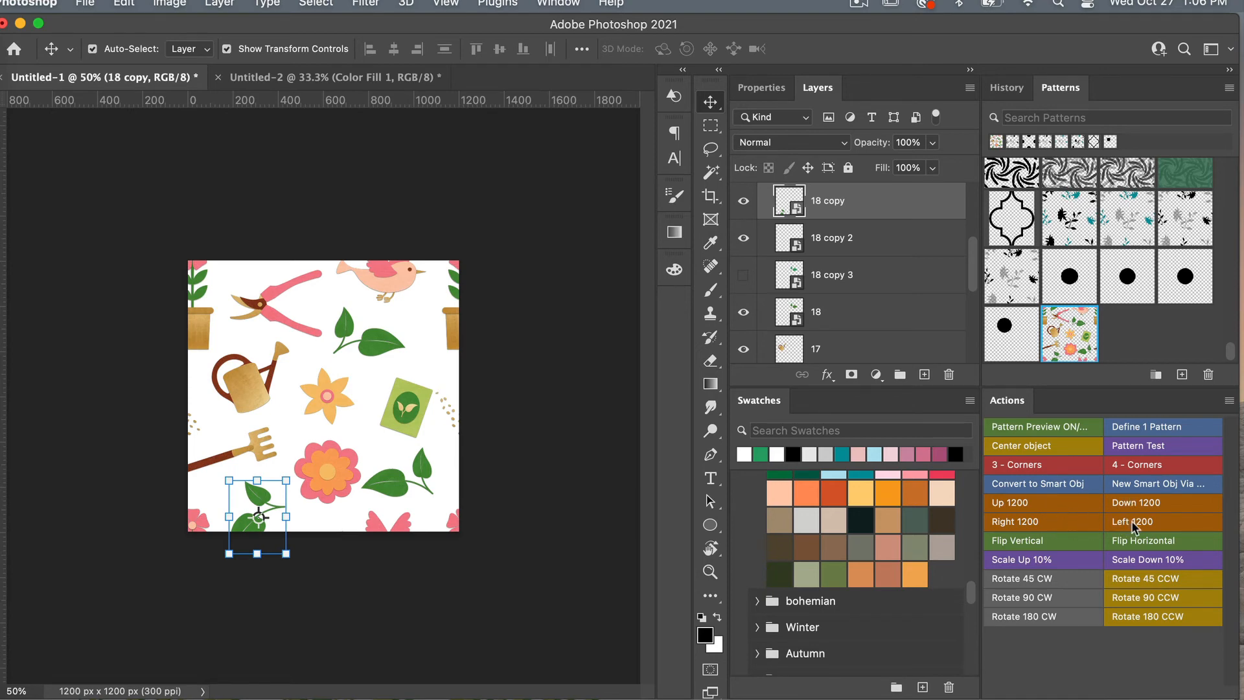
pyautogui.click(1056, 503)
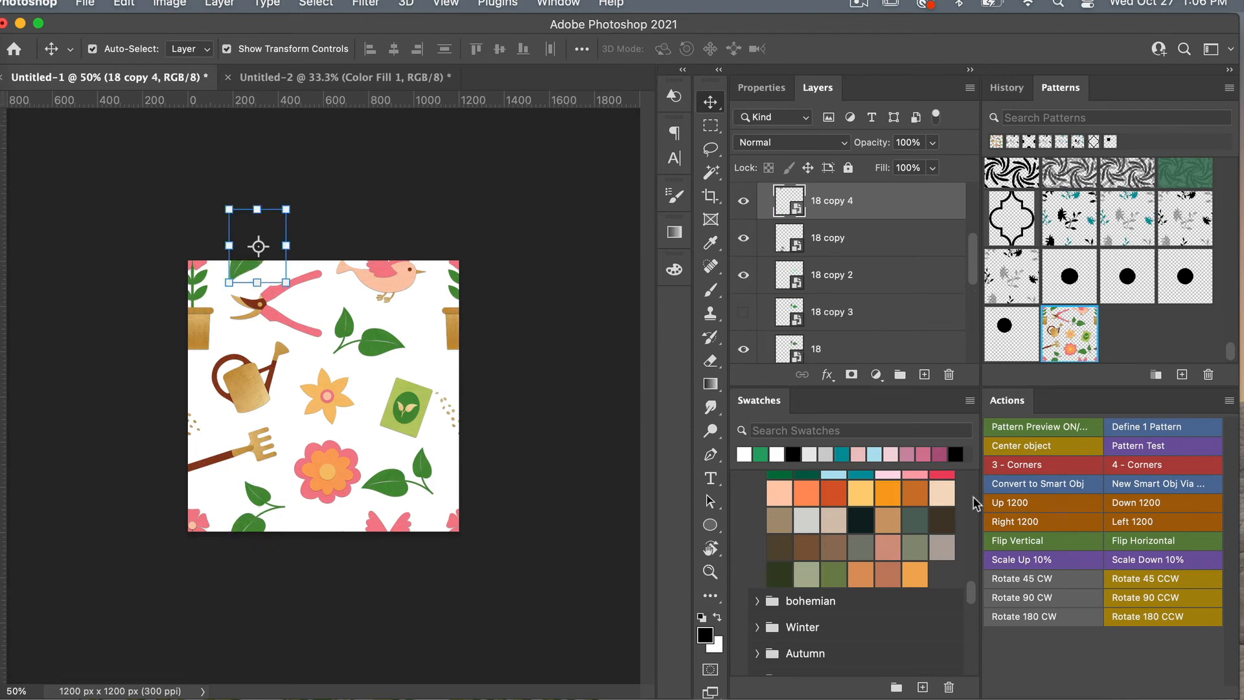
pyautogui.click(257, 448)
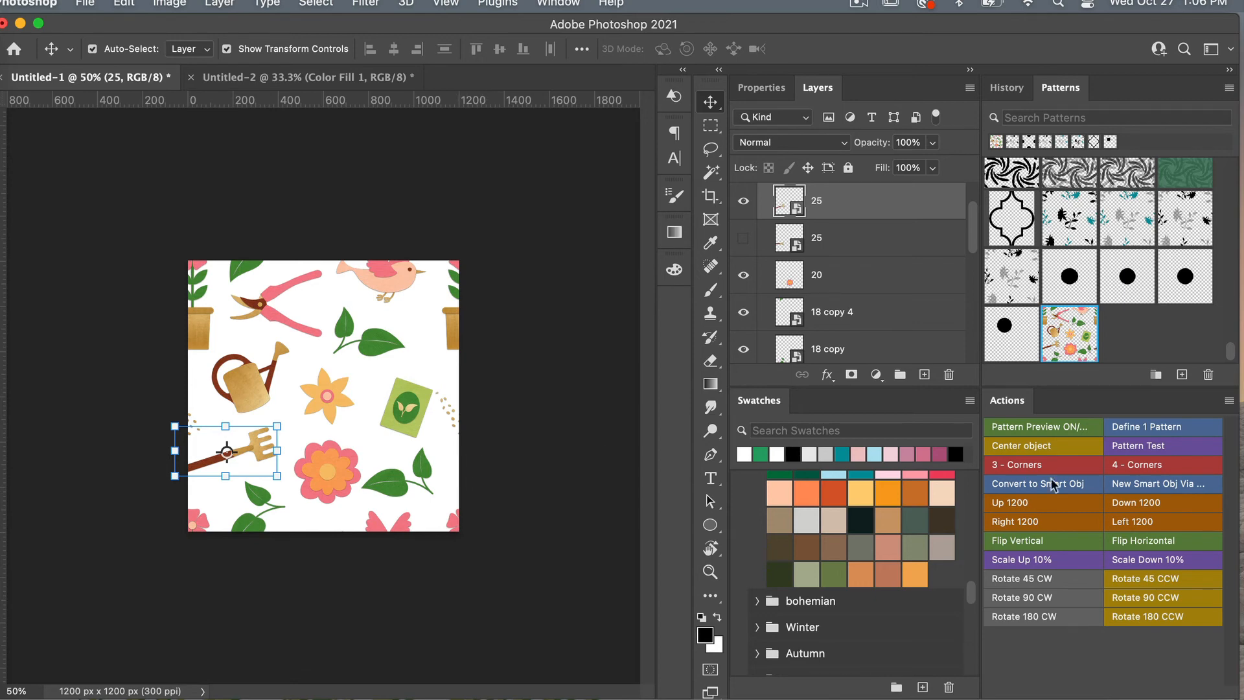
pyautogui.click(1065, 522)
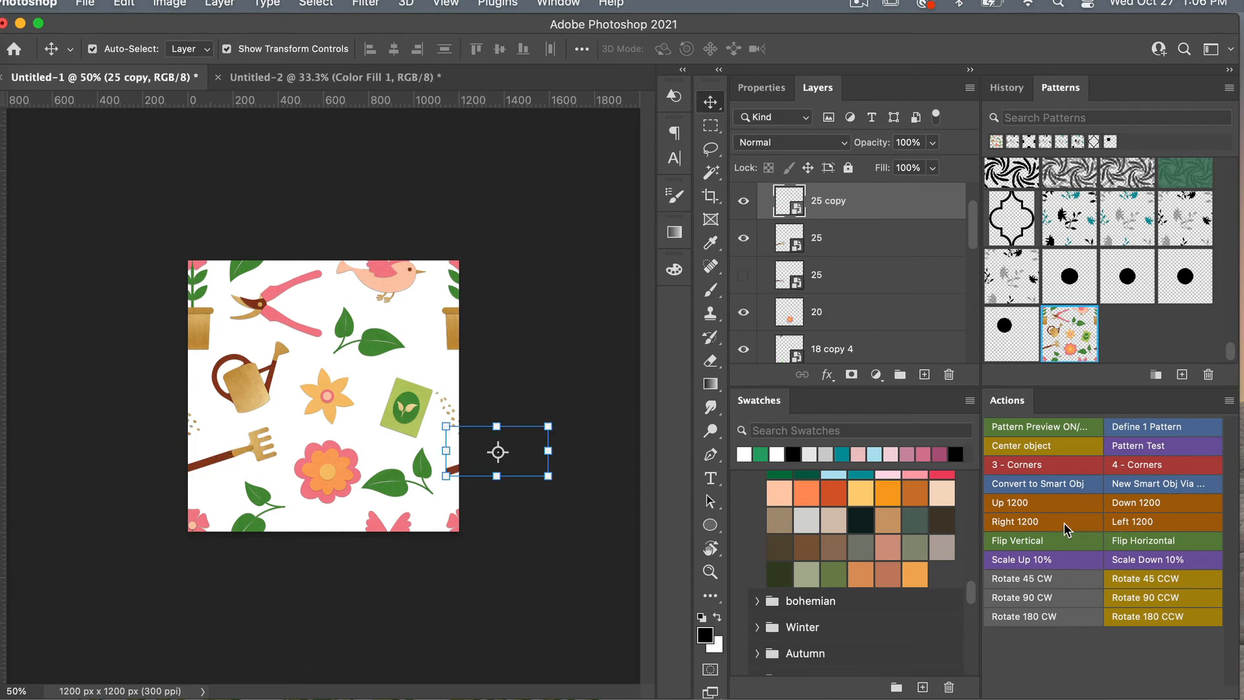
pyautogui.click(528, 514)
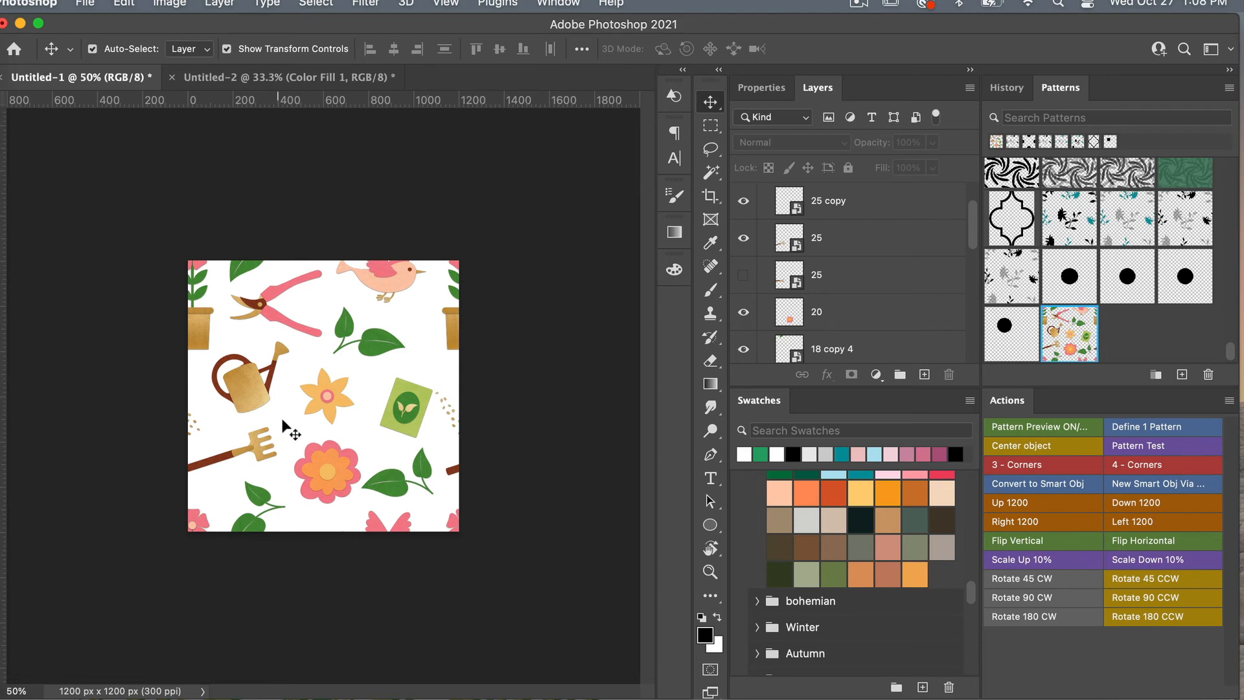
# Isolate a copy of the orange star flower above the hidden, collapsed Group 1, and move it up and left of the tile's centre
pyautogui.click(338, 384)
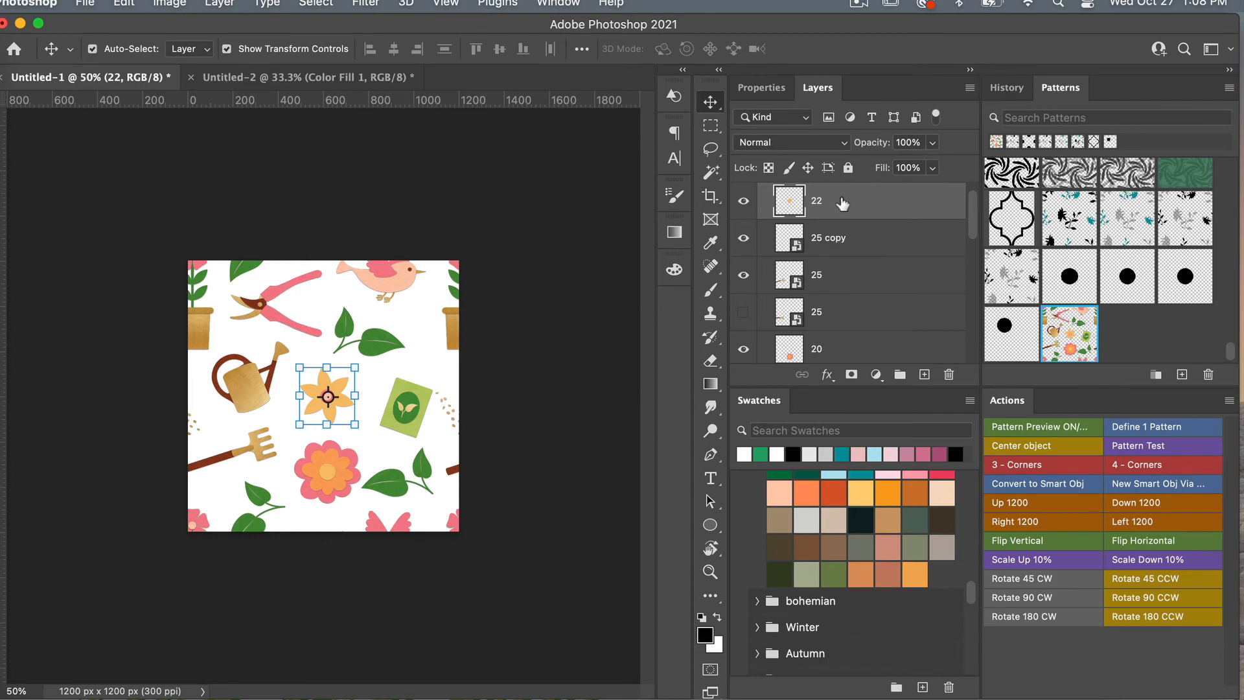
pyautogui.press('cmd+j')
pyautogui.scroll(1, 835, 220)
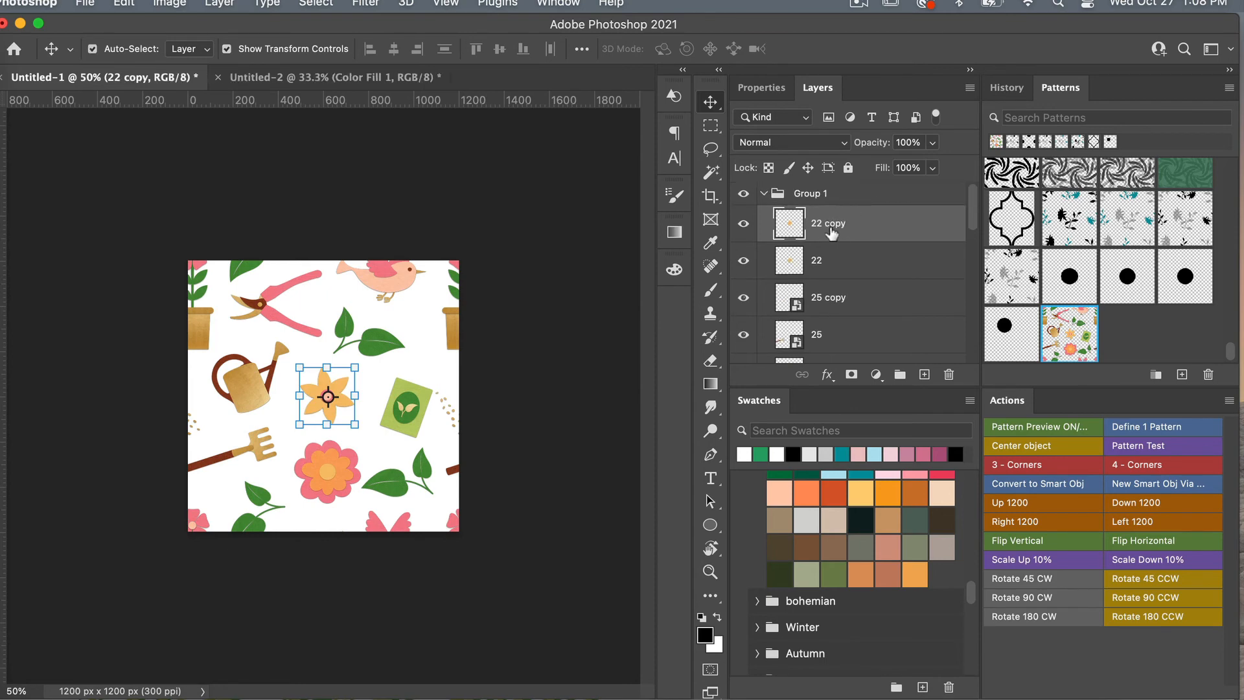
pyautogui.moveTo(833, 232); pyautogui.dragTo(829, 185)
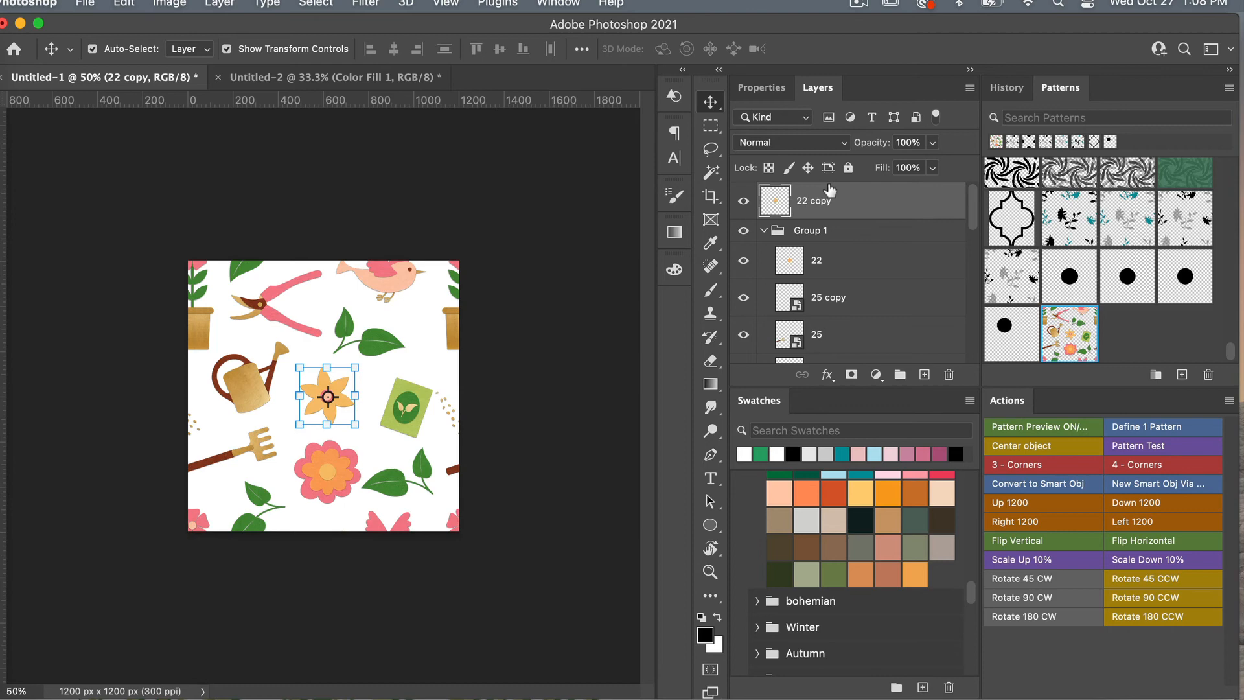
pyautogui.click(743, 230)
pyautogui.click(764, 231)
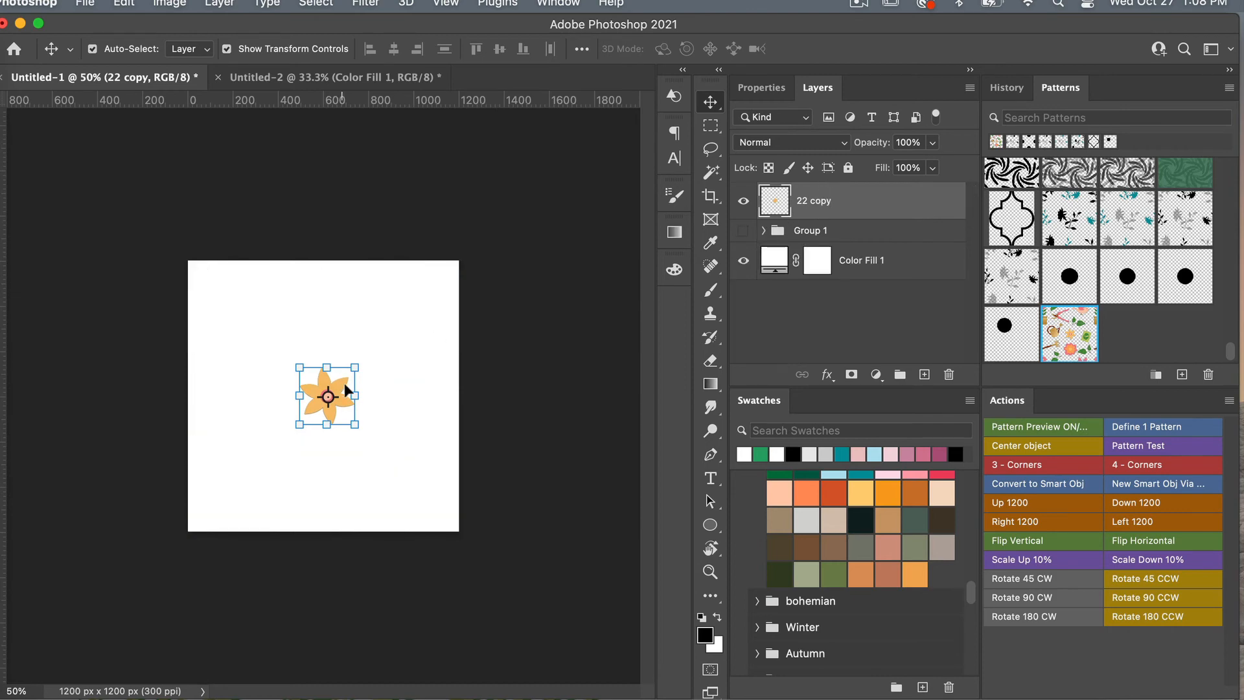
pyautogui.moveTo(340, 380); pyautogui.dragTo(300, 340)
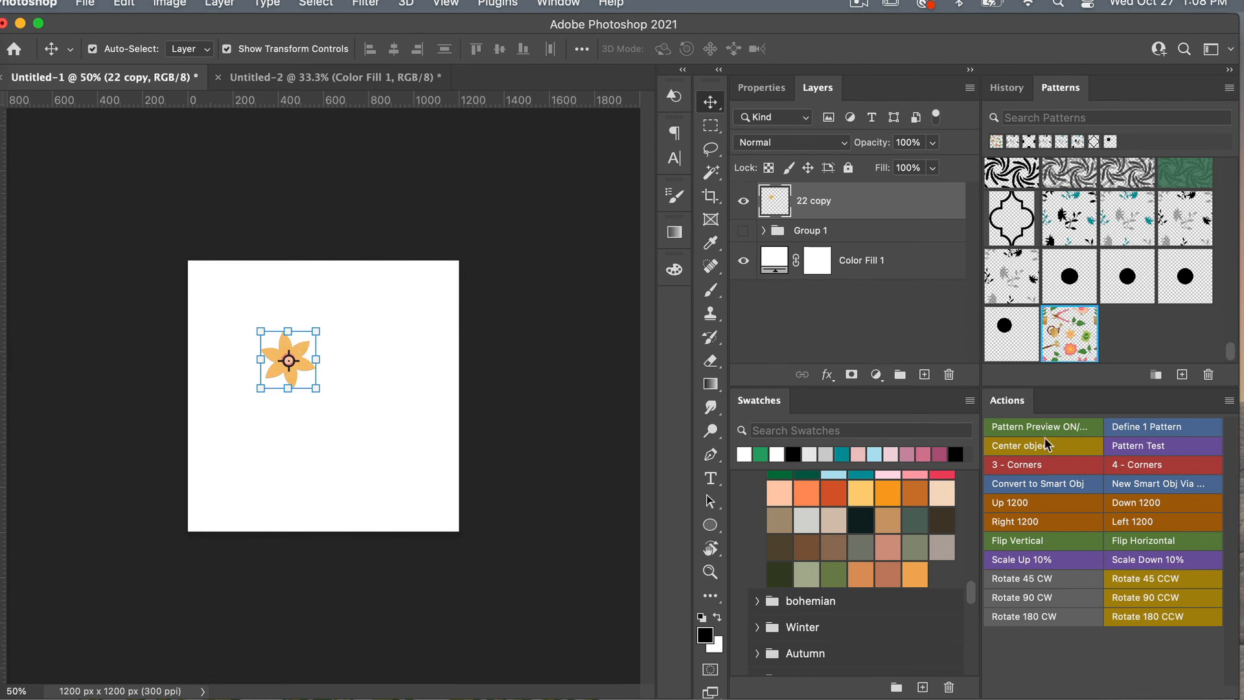
# Move the centred orange flower onto the tile's upper-left corner, try 3 - Corners on it, and delete the three resulting copies
pyautogui.click(1060, 445)
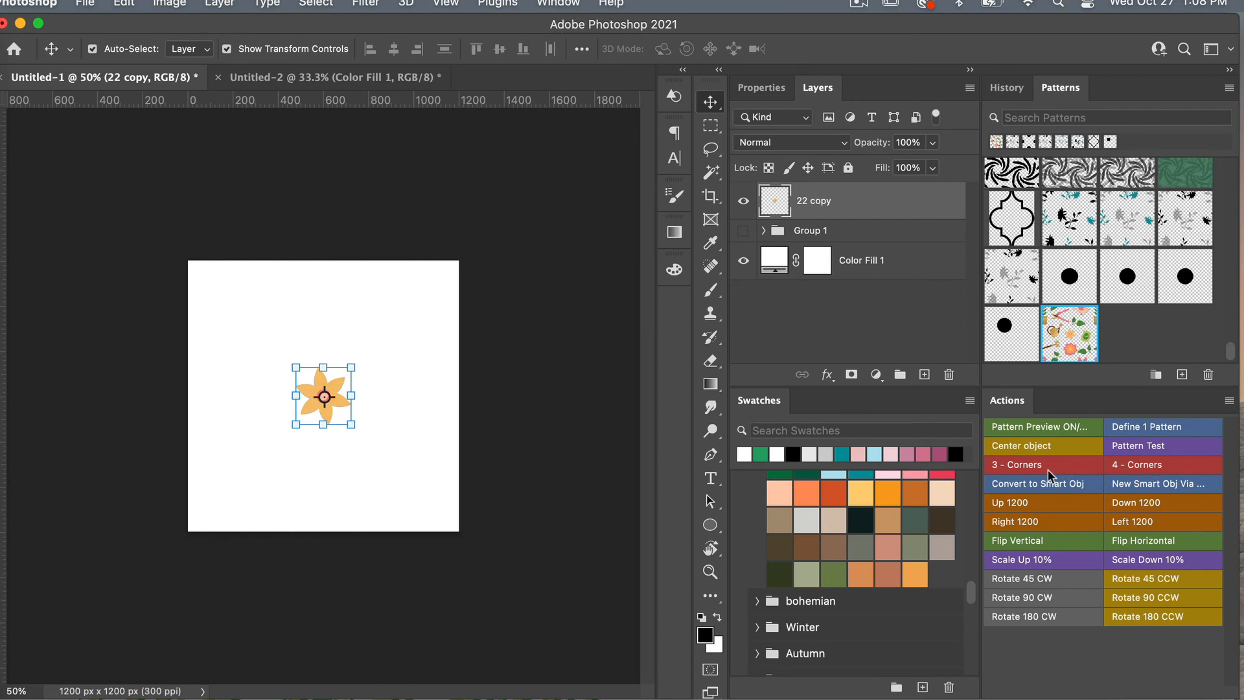
pyautogui.click(402, 422)
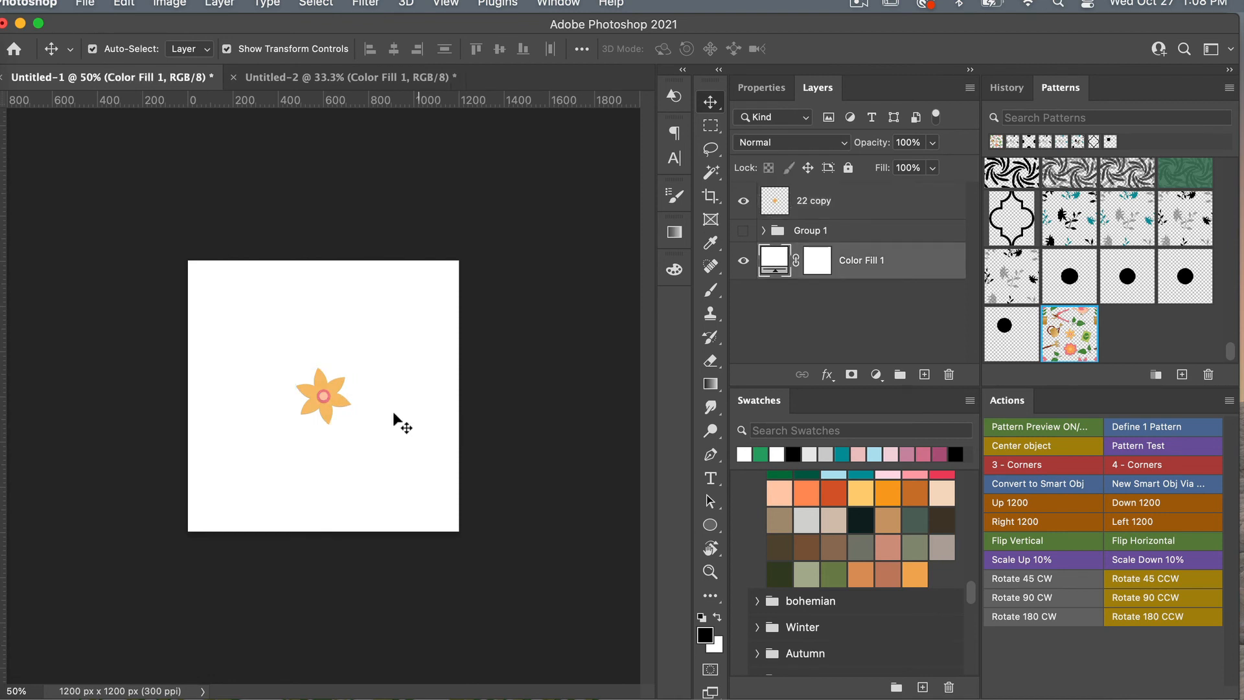
pyautogui.moveTo(327, 387); pyautogui.dragTo(207, 275)
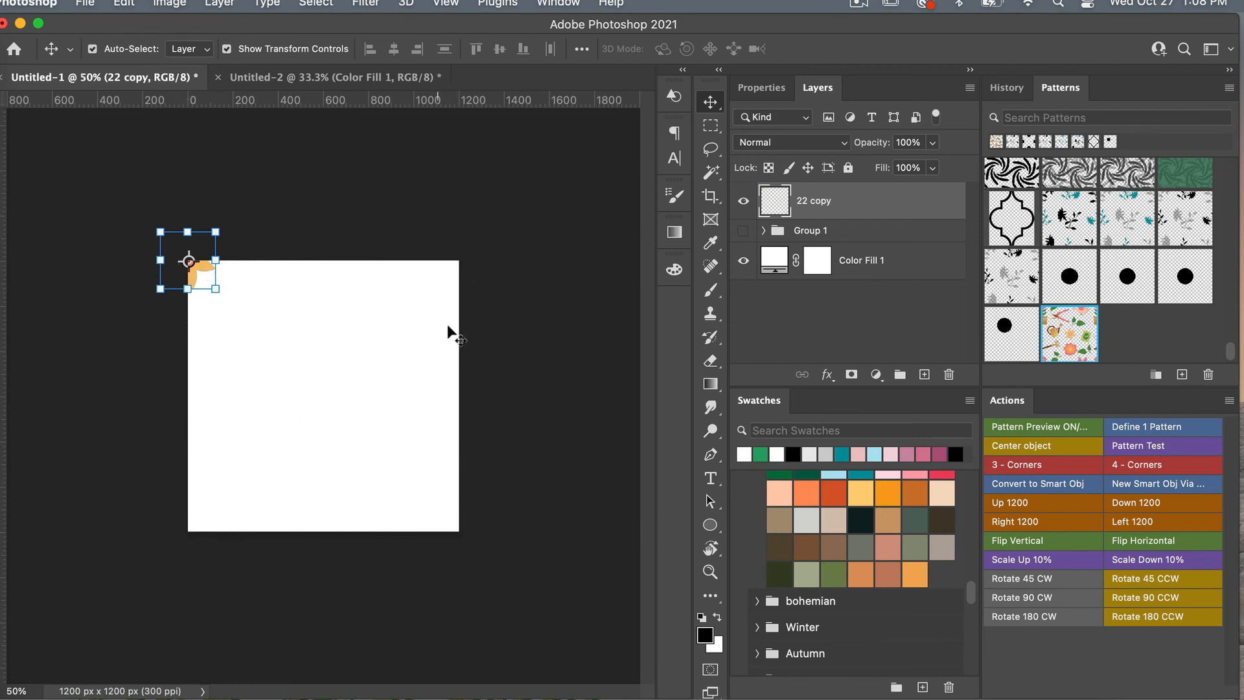
pyautogui.click(1071, 468)
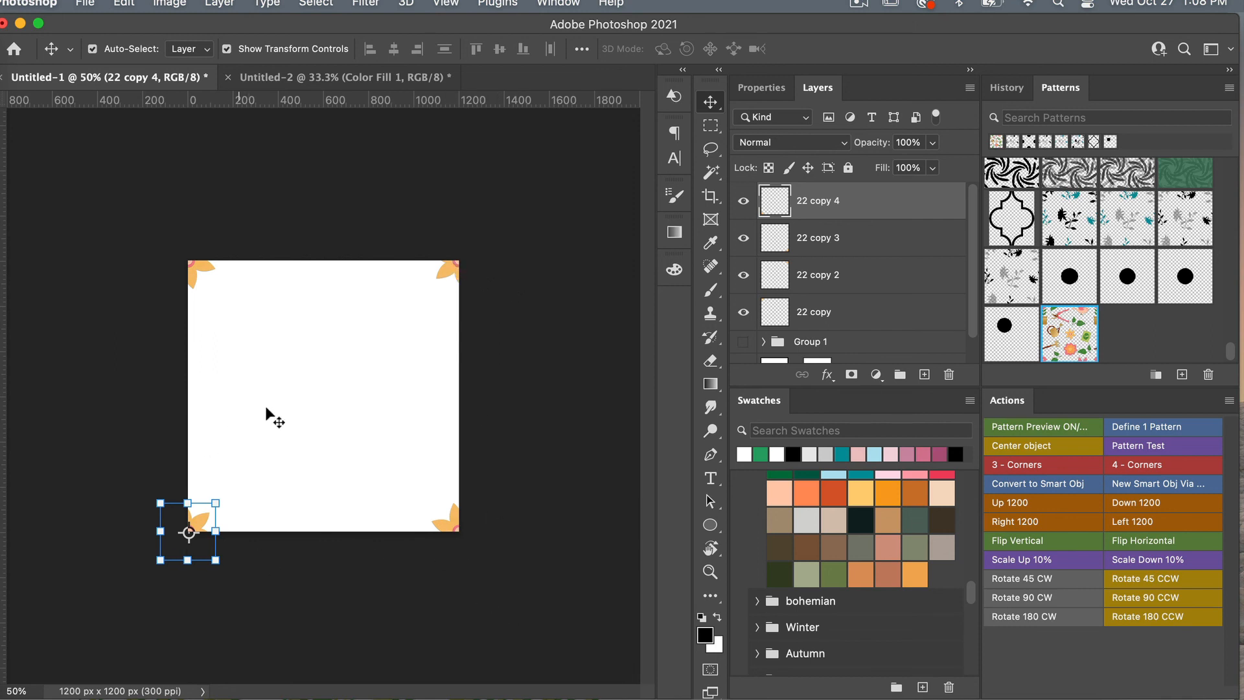
pyautogui.keyDown('shift'); pyautogui.click(846, 274); pyautogui.keyUp('shift')
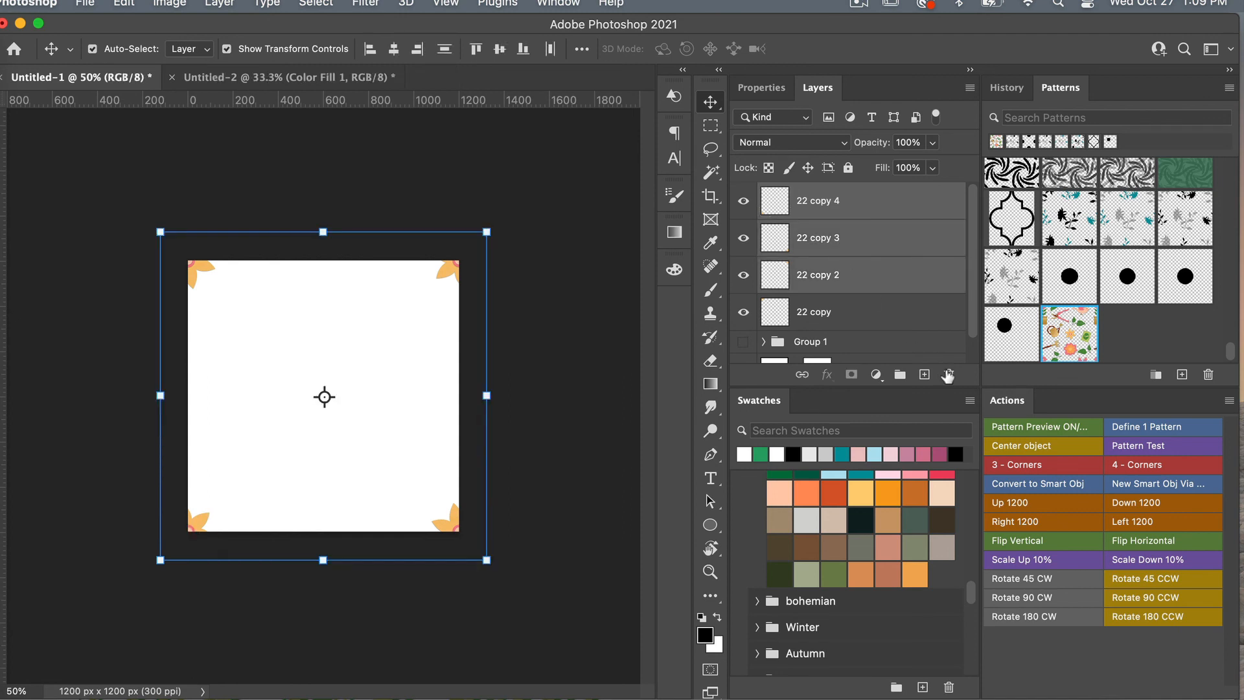
pyautogui.click(949, 375)
# Centre the orange flower in the tile with Center object and add copies at all four corners with 4 - Corners
pyautogui.moveTo(208, 273); pyautogui.dragTo(245, 327)
pyautogui.click(1030, 446)
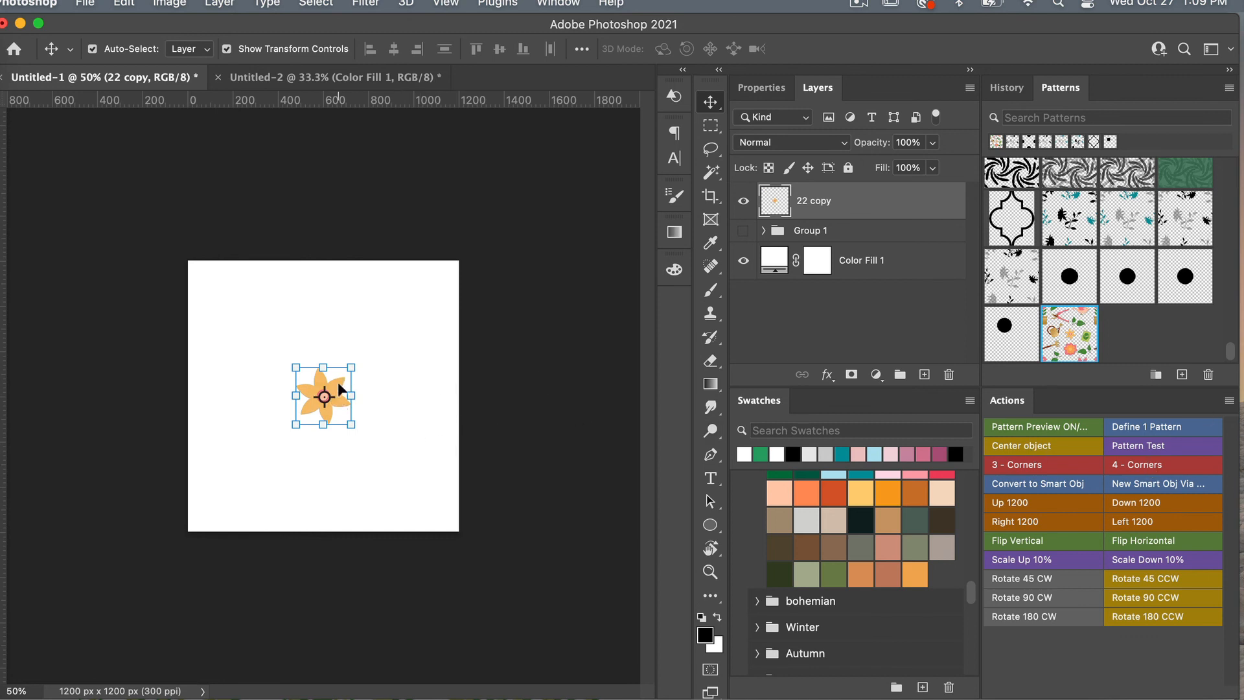
pyautogui.click(1159, 466)
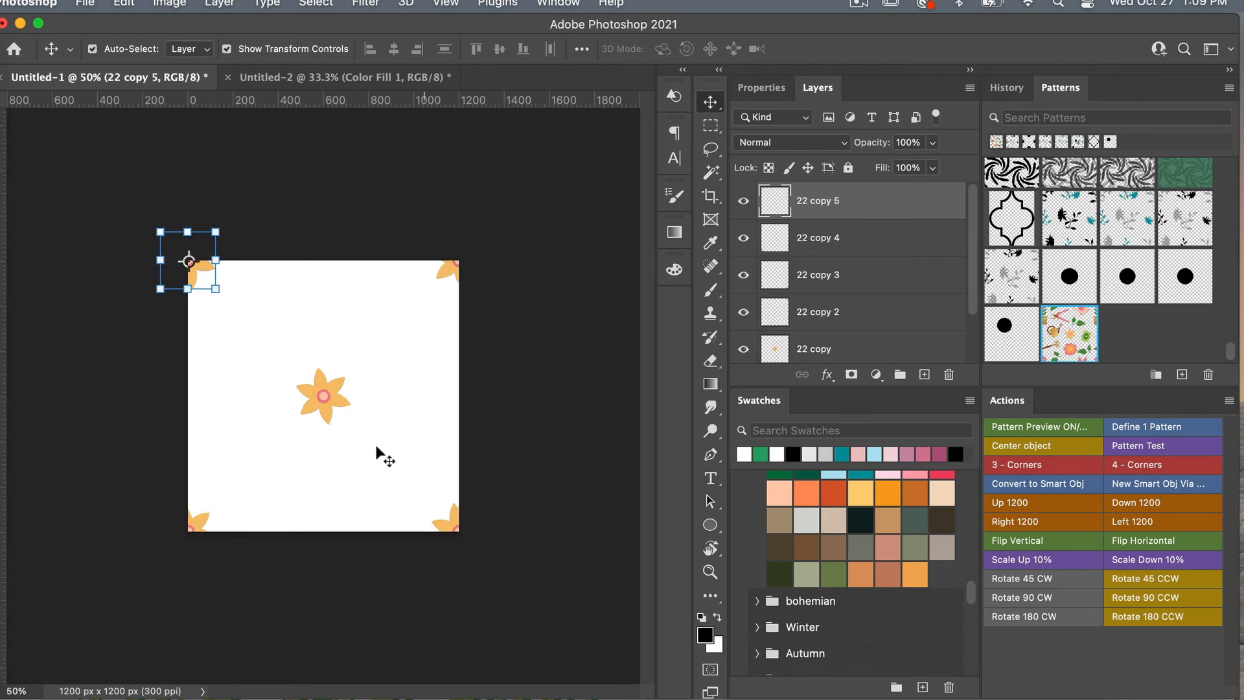